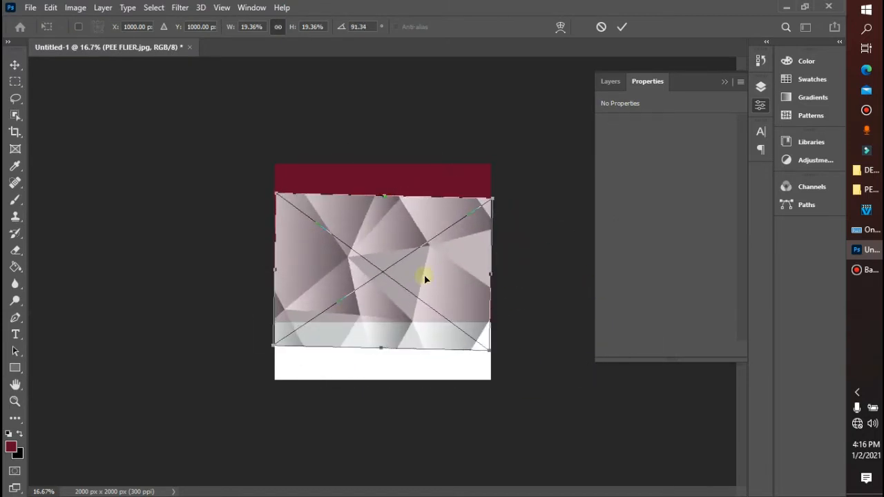
Enlarge the polygon texture image to cover the red area of the canvas and set its blend mode to Multiply
{"action": "left_click_drag", "start_coordinate": [406, 284], "coordinate": [404, 248]}
{"action": "left_click_drag", "start_coordinate": [381, 316], "coordinate": [380, 355]}
{"action": "key", "text": "u"}
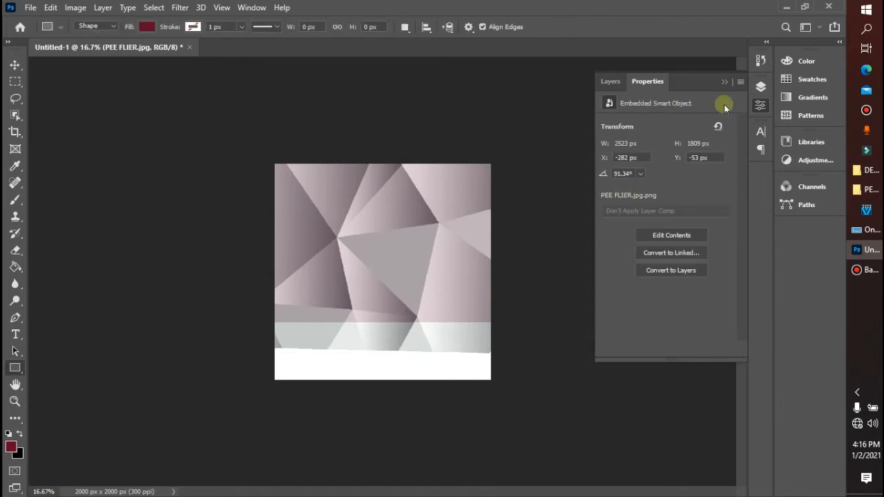
{"action": "left_click", "coordinate": [760, 86]}
{"action": "left_click", "coordinate": [635, 128]}
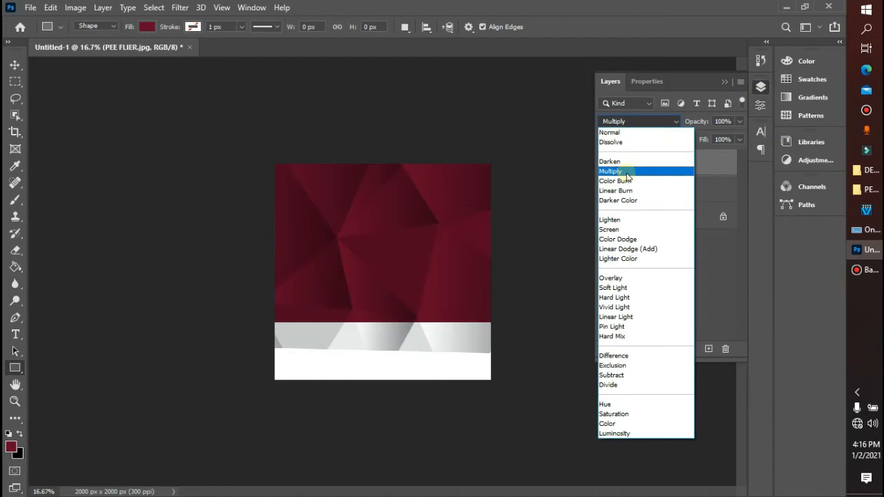
{"action": "left_click", "coordinate": [627, 174]}
Apply a Gaussian Blur with a 42.9 pixel radius to the texture layer and clip it to the red rectangle
{"action": "left_click", "coordinate": [180, 7]}
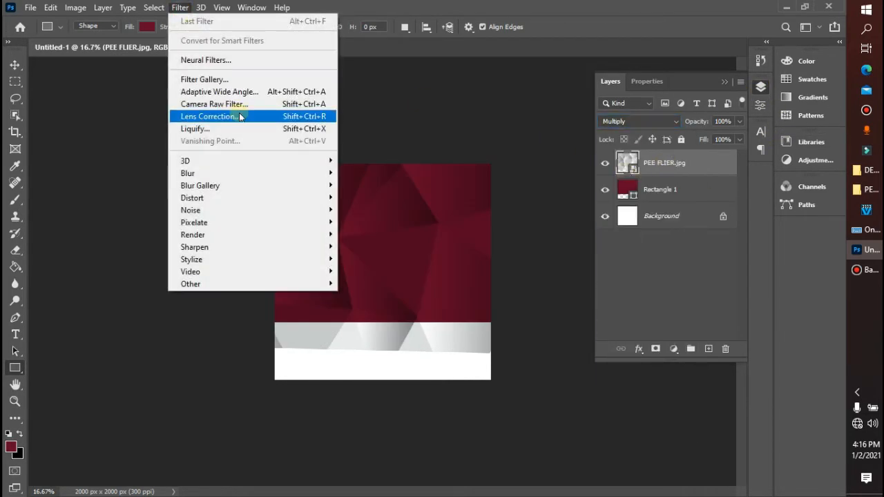
{"action": "mouse_move", "coordinate": [237, 172]}
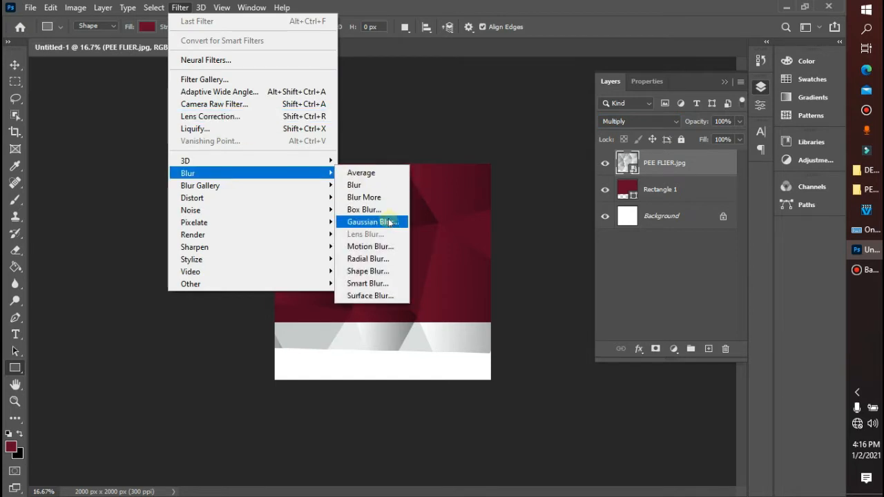
{"action": "left_click", "coordinate": [373, 222]}
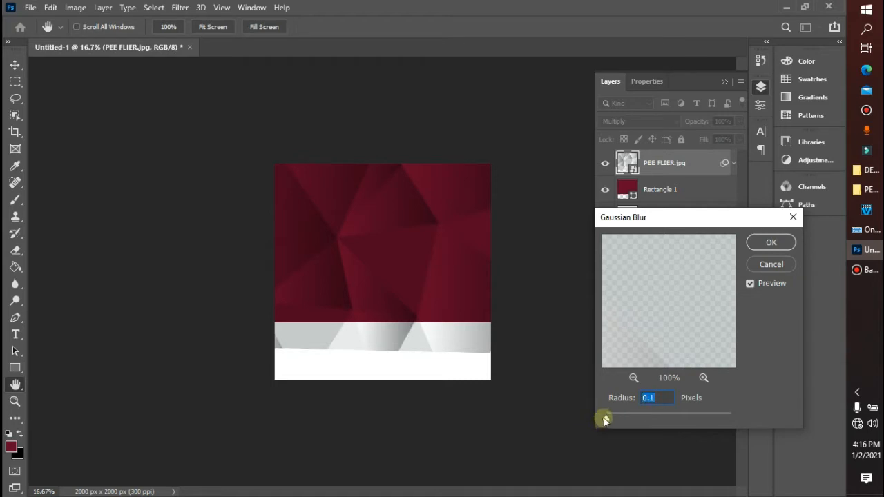
{"action": "left_click_drag", "start_coordinate": [605, 418], "coordinate": [674, 420]}
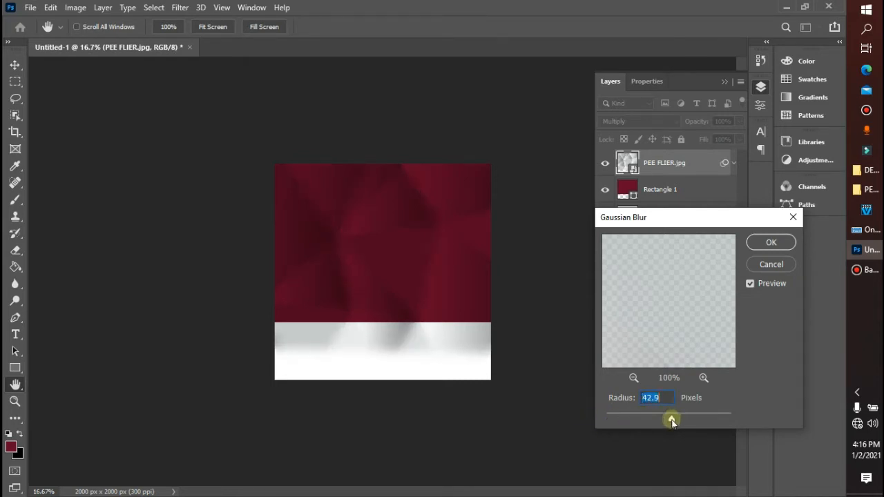
{"action": "left_click", "coordinate": [771, 243]}
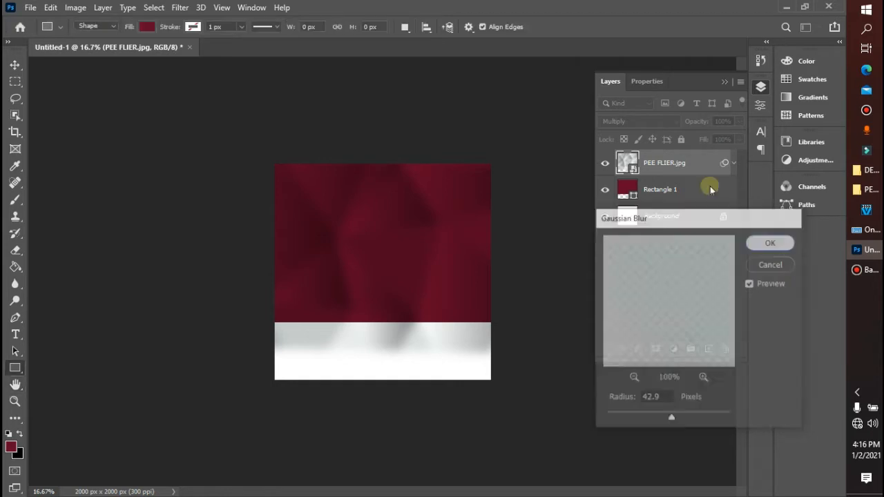
{"action": "right_click", "coordinate": [658, 169]}
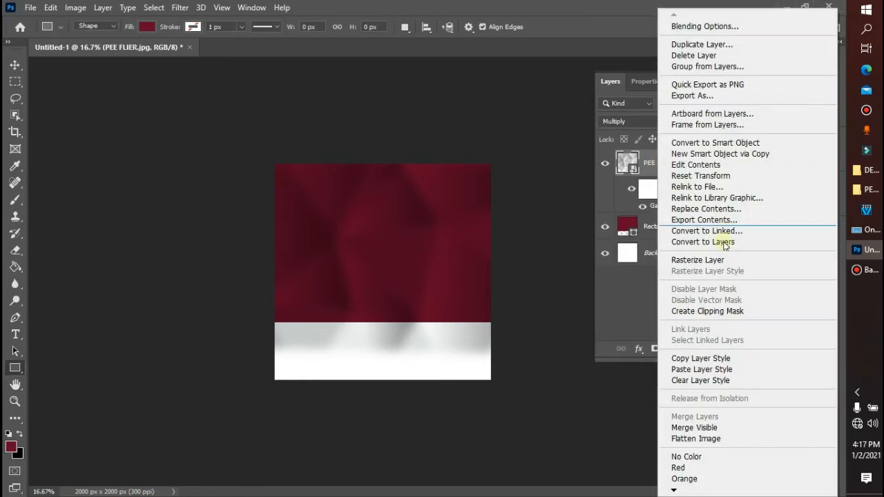
{"action": "left_click", "coordinate": [718, 310]}
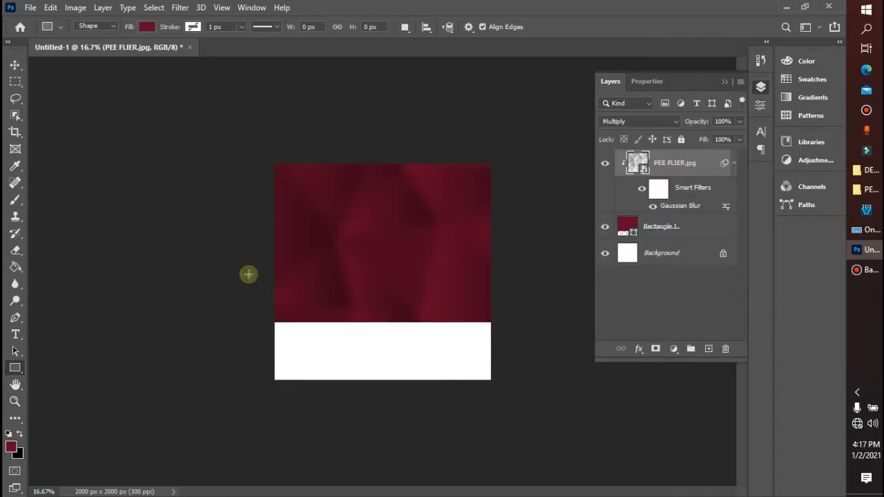
Place the "logo" image as an embedded object and move it up to the canvas's upper edge
{"action": "key", "text": "z"}
{"action": "left_click", "coordinate": [415, 284]}
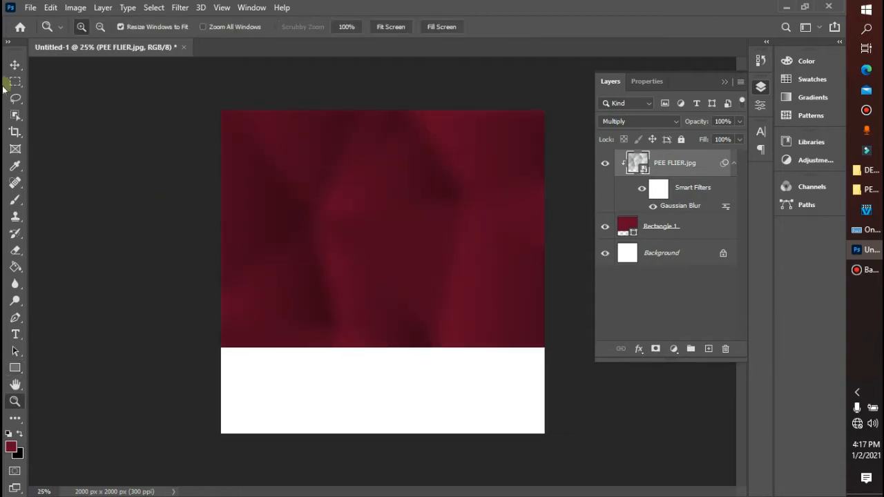
{"action": "left_click", "coordinate": [31, 7]}
{"action": "left_click", "coordinate": [96, 264]}
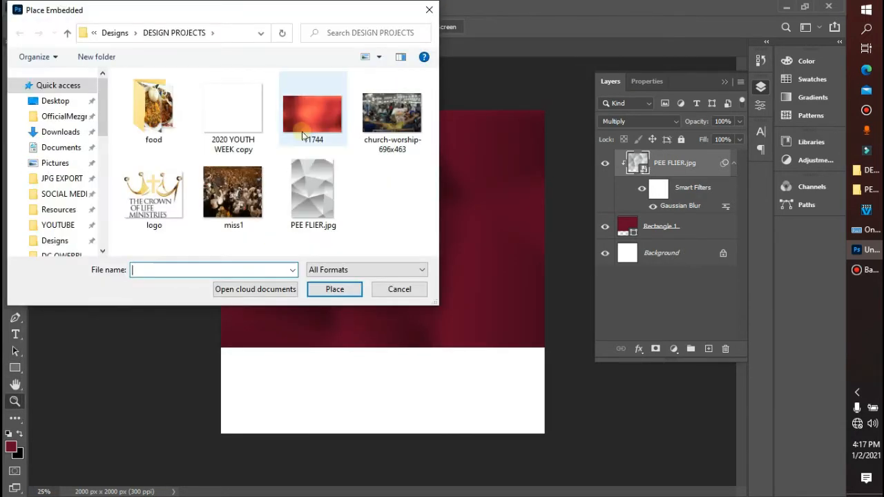
{"action": "double_click", "coordinate": [160, 199]}
{"action": "key", "text": "Return"}
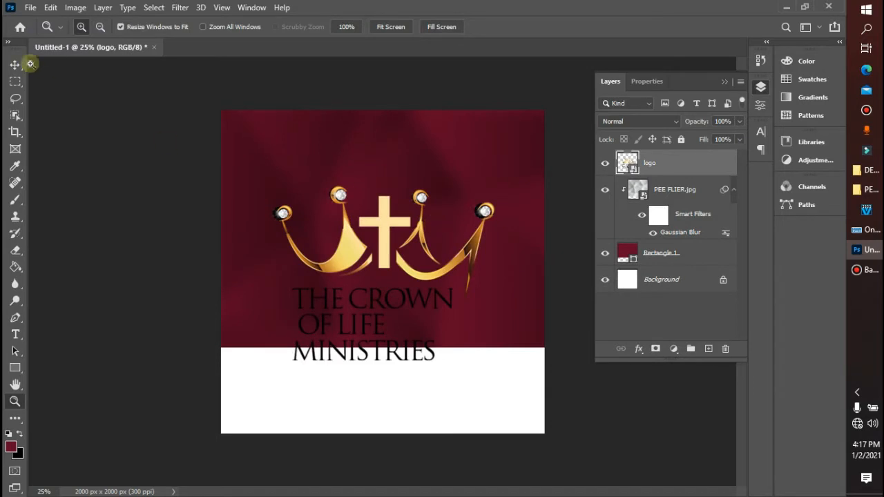
{"action": "left_click", "coordinate": [15, 64]}
{"action": "left_click_drag", "start_coordinate": [461, 228], "coordinate": [457, 153]}
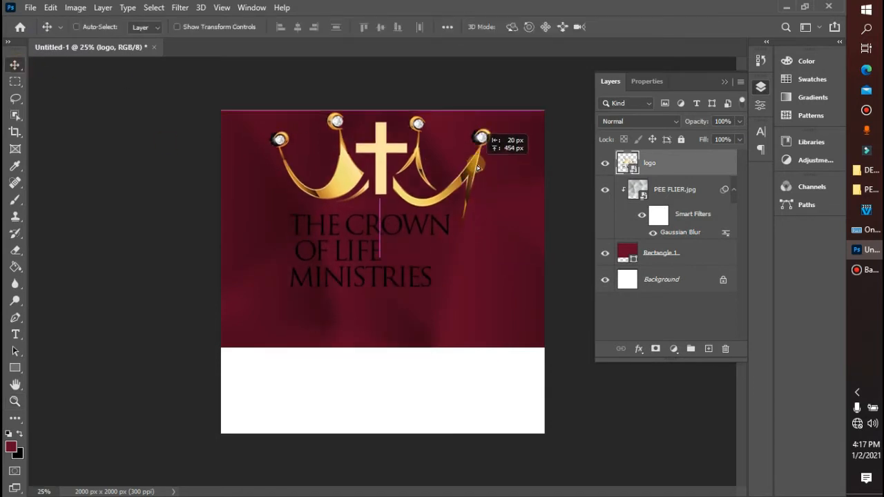
Outline the logo's black lettering with a closed Pen tool path and convert the path to a selection
{"action": "left_click", "coordinate": [11, 322]}
{"action": "left_click", "coordinate": [285, 209]}
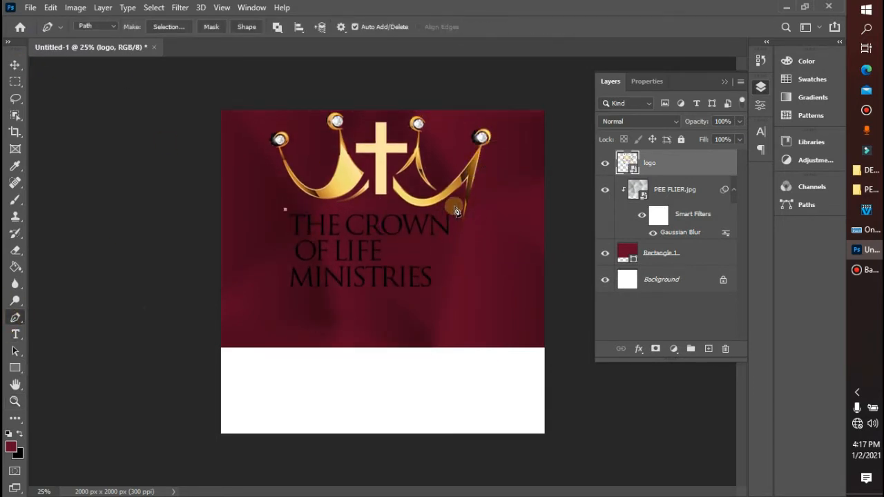
{"action": "left_click", "coordinate": [456, 293]}
{"action": "left_click", "coordinate": [283, 376]}
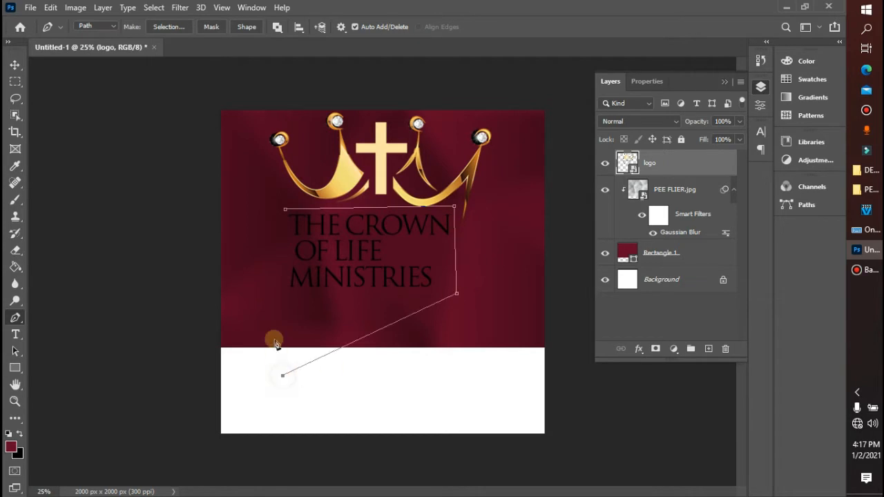
{"action": "left_click", "coordinate": [264, 295]}
{"action": "left_click", "coordinate": [285, 209]}
{"action": "right_click", "coordinate": [364, 207]}
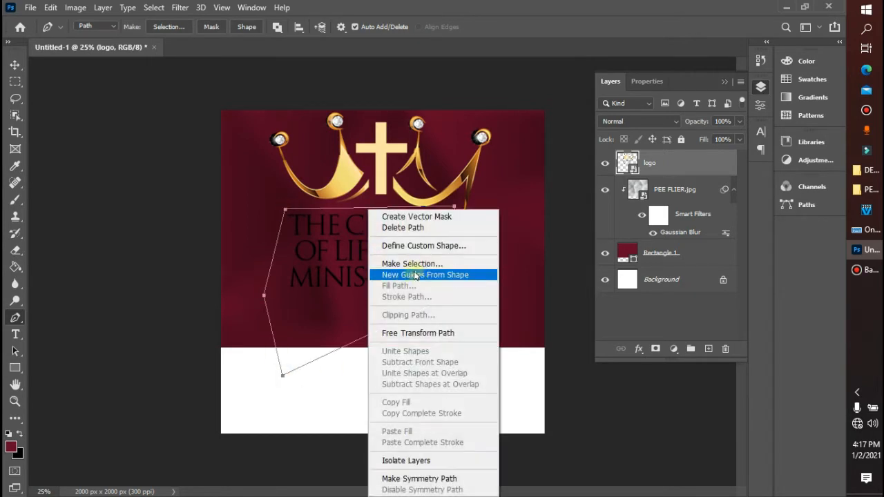
{"action": "left_click", "coordinate": [411, 263]}
{"action": "key", "text": "Return"}
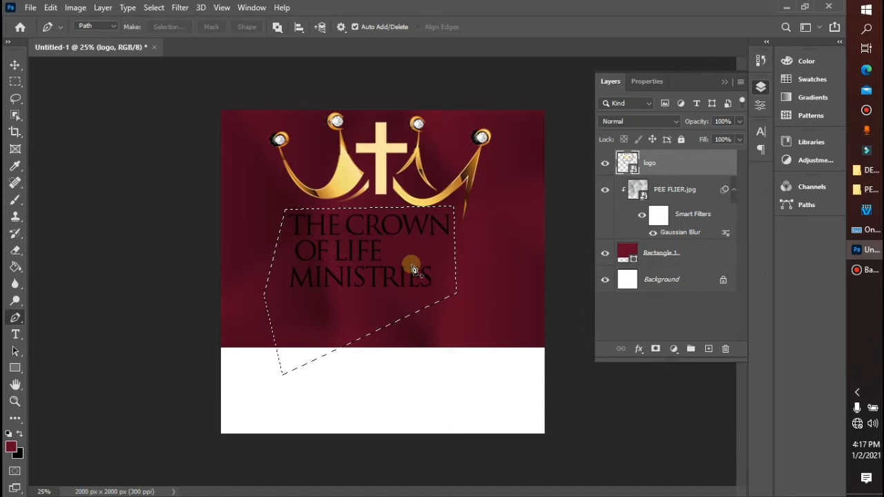
{"action": "key", "text": "v"}
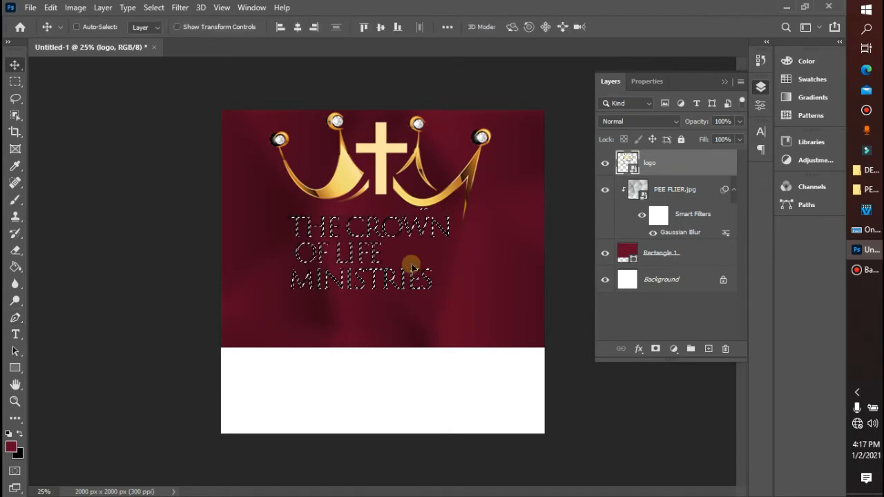
{"action": "key", "text": "ctrl+z"}
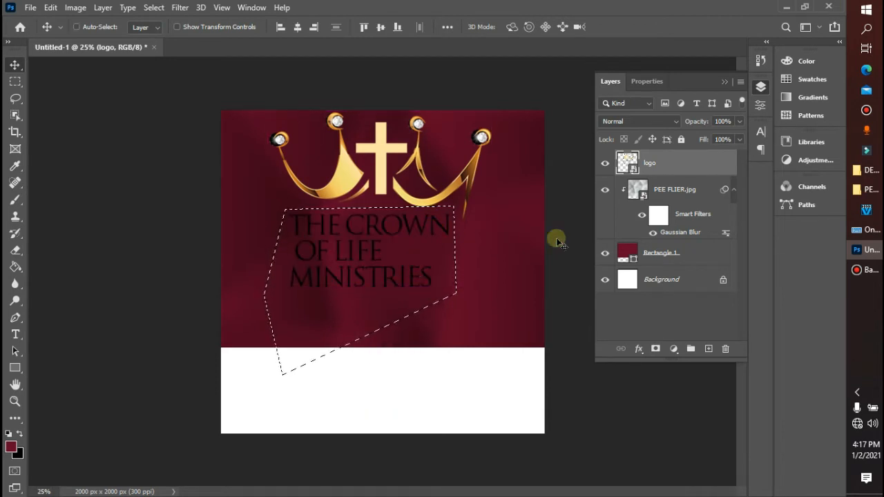
Fill the selected area with white on a new layer above the logo and deselect it
{"action": "left_click", "coordinate": [15, 268]}
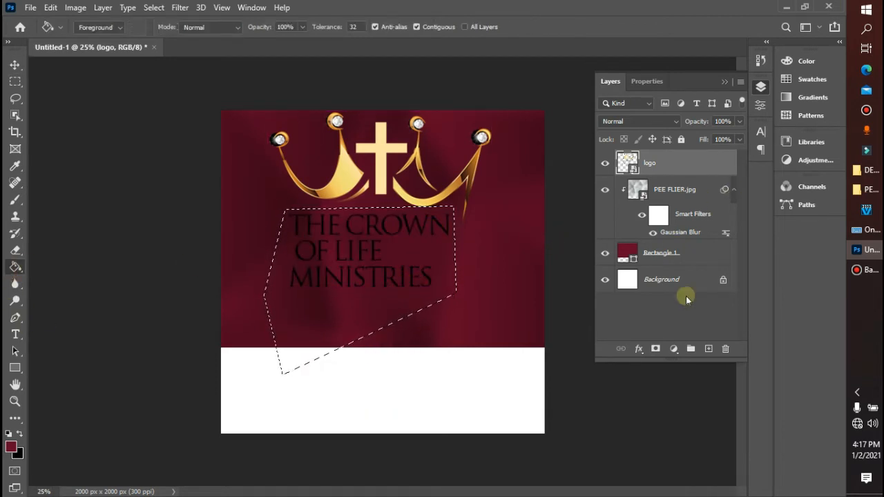
{"action": "left_click", "coordinate": [709, 349]}
{"action": "left_click", "coordinate": [337, 254]}
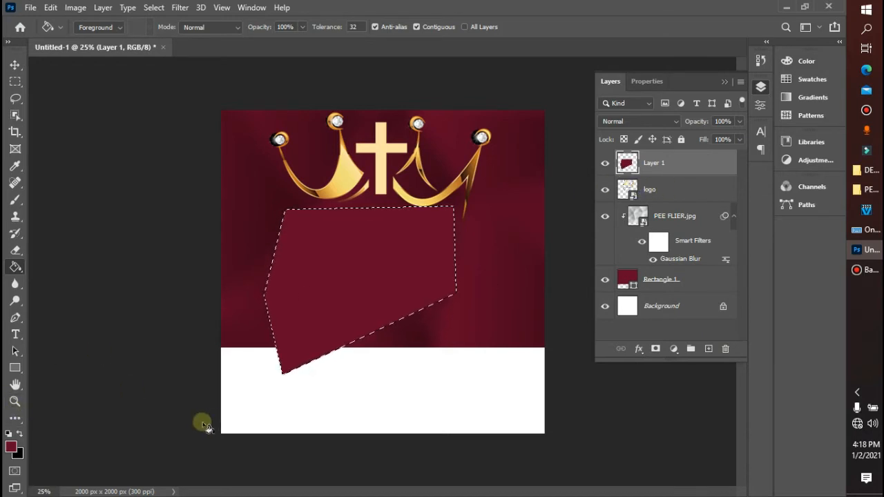
{"action": "key", "text": "d"}
{"action": "key", "text": "x"}
{"action": "left_click", "coordinate": [449, 255]}
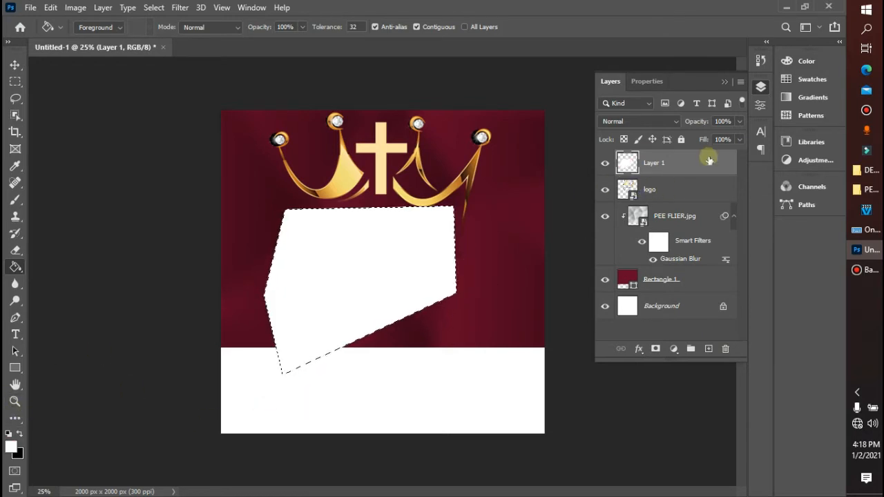
{"action": "key", "text": "ctrl+d"}
Clip the white fill layer to the logo and merge it with the logo layer
{"action": "right_click", "coordinate": [689, 163]}
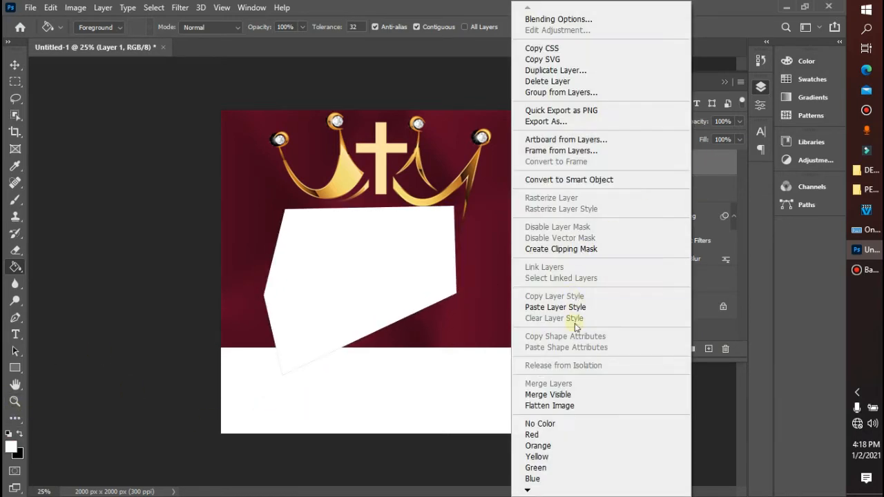
{"action": "left_click", "coordinate": [559, 250]}
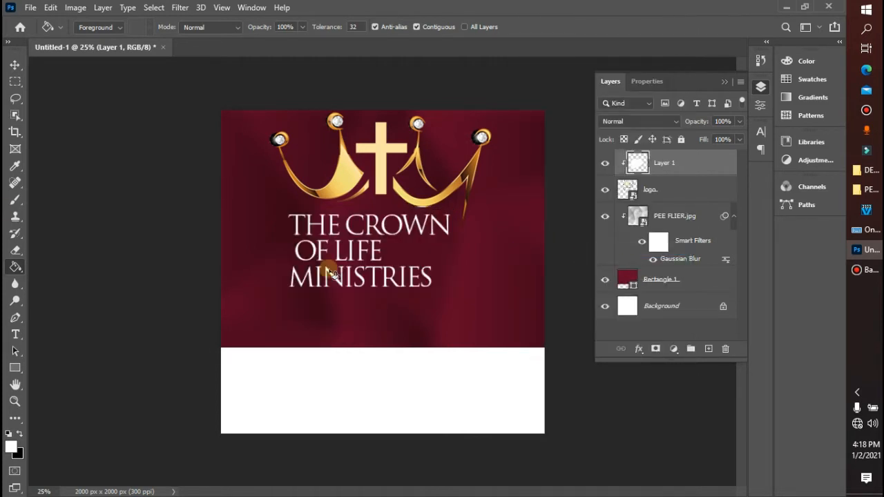
{"action": "left_click", "coordinate": [19, 248]}
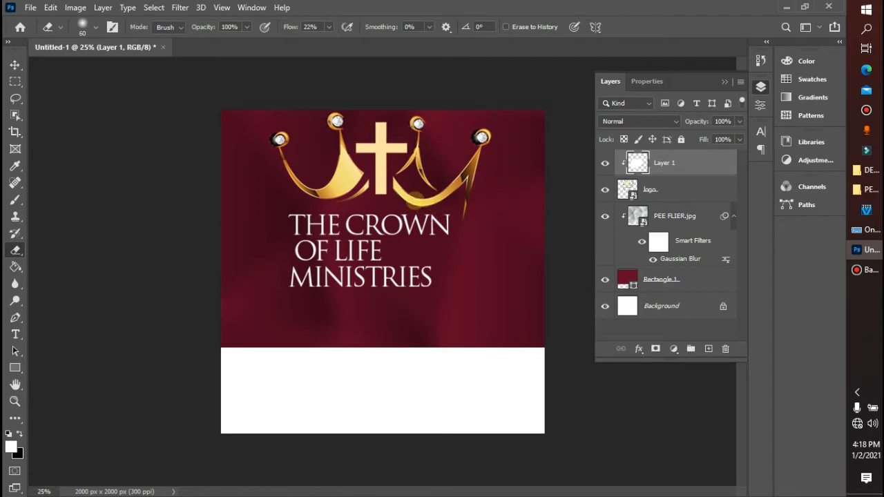
{"action": "left_click", "coordinate": [672, 193], "text": "shift"}
{"action": "key", "text": "ctrl+e"}
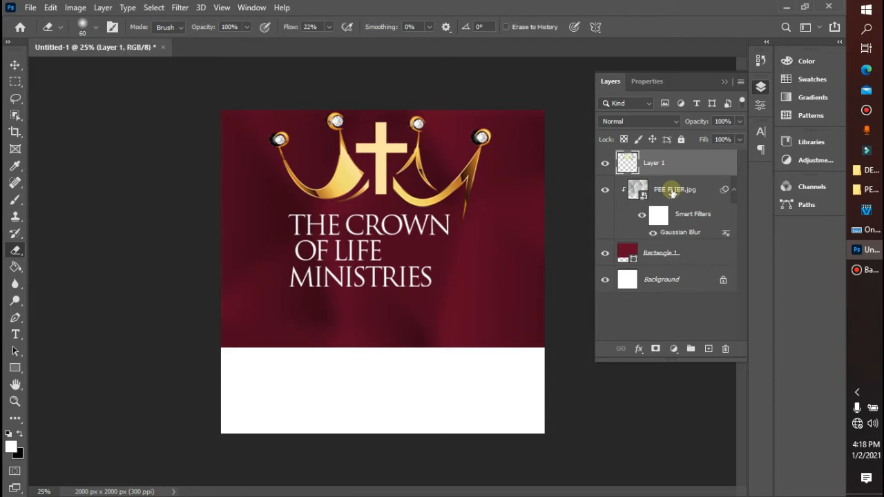
Scale the merged logo to about 29% and move it up near the top of the red area
{"action": "key", "text": "ctrl+t"}
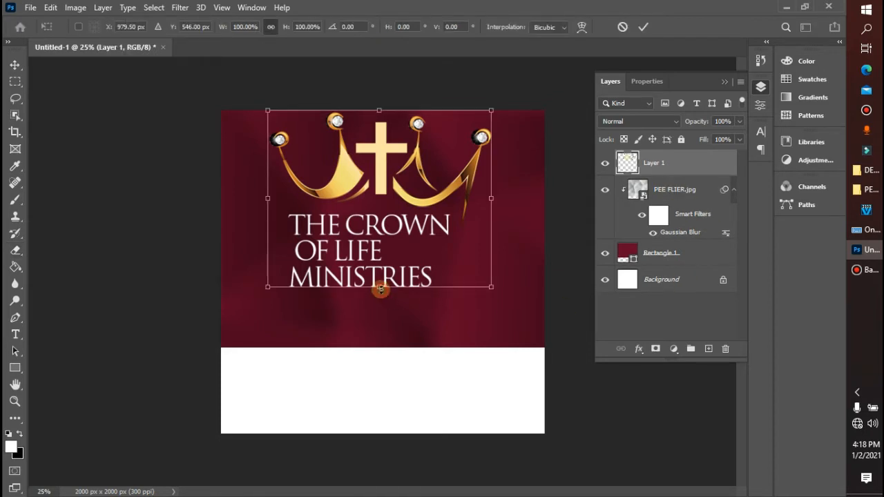
{"action": "left_click_drag", "start_coordinate": [380, 290], "coordinate": [383, 226]}
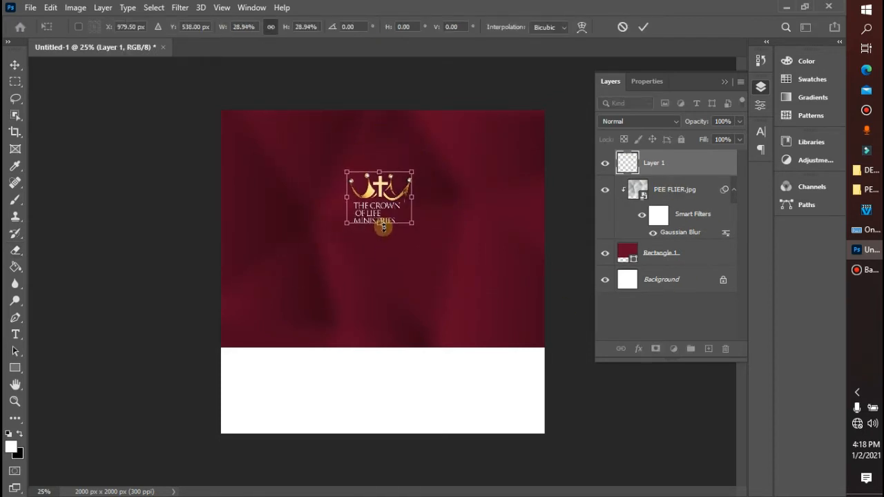
{"action": "key", "text": "shift+Up"}
{"action": "key", "text": "shift+Up"}
{"action": "key", "text": "shift+Up"}
{"action": "key", "text": "shift+Up"}
{"action": "key", "text": "shift+Up"}
{"action": "key", "text": "shift+Up"}
{"action": "key", "text": "shift+Up"}
{"action": "key", "text": "shift+Up"}
{"action": "key", "text": "shift+Up"}
{"action": "key", "text": "shift+Up"}
{"action": "key", "text": "shift+Up"}
{"action": "key", "text": "shift+Up"}
{"action": "key", "text": "shift+Up"}
{"action": "key", "text": "shift+Up"}
{"action": "key", "text": "shift+Up"}
{"action": "key", "text": "shift+Up"}
{"action": "key", "text": "shift+Up"}
{"action": "key", "text": "shift+Up"}
{"action": "key", "text": "shift+Up"}
{"action": "key", "text": "shift+Up"}
{"action": "key", "text": "Return"}
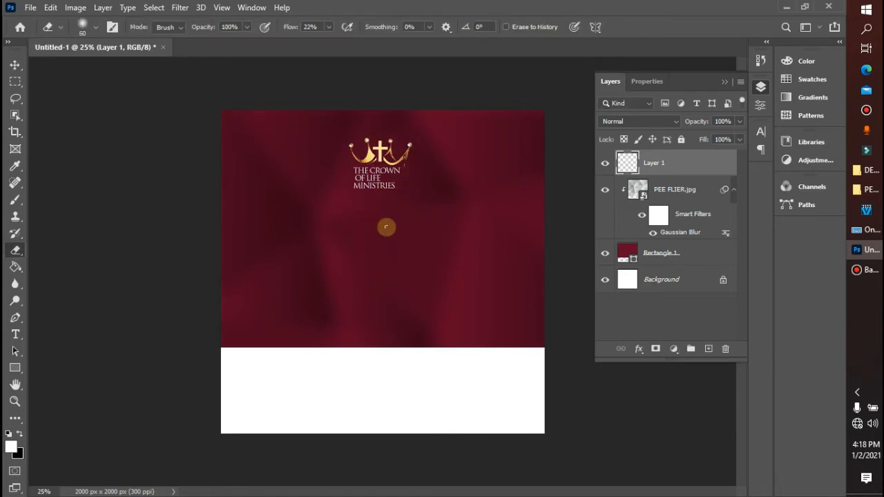
Centre the logo horizontally on the canvas and move it up by about 70 px
{"action": "left_click", "coordinate": [15, 64]}
{"action": "key", "text": "ctrl+a"}
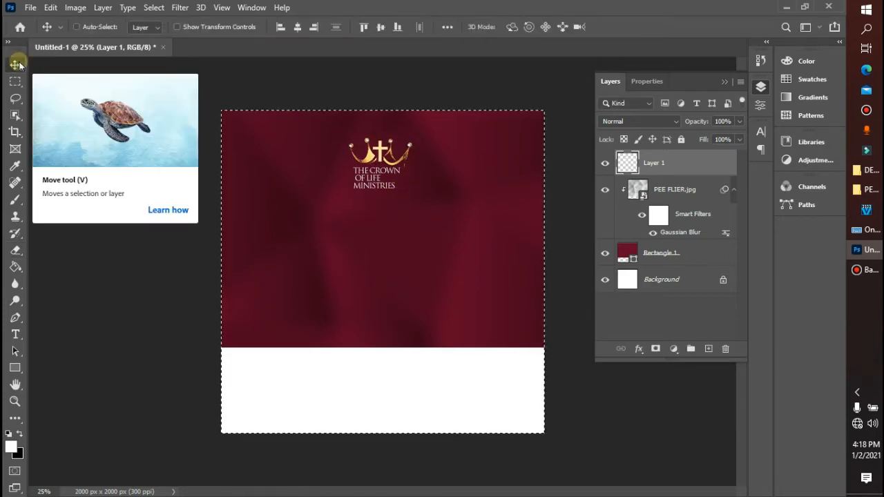
{"action": "left_click", "coordinate": [299, 27]}
{"action": "key", "text": "ctrl+d"}
{"action": "key", "text": "ctrl+t"}
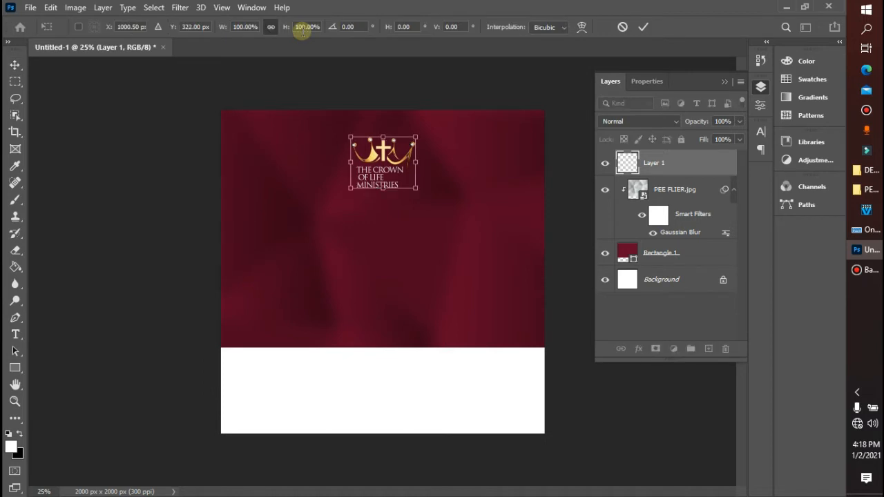
{"action": "key", "text": "shift+Up"}
{"action": "key", "text": "shift+Up"}
{"action": "key", "text": "shift+Up"}
{"action": "key", "text": "shift+Up"}
{"action": "key", "text": "shift+Up"}
{"action": "key", "text": "shift+Up"}
{"action": "key", "text": "shift+Up"}
{"action": "key", "text": "Return"}
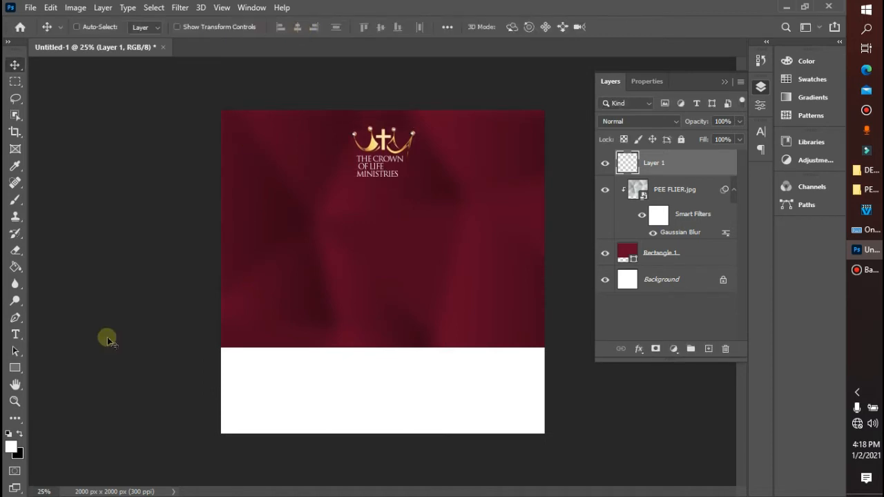
Add the white text "PRESENTS" on the red area below the logo
{"action": "left_click", "coordinate": [15, 334]}
{"action": "left_click", "coordinate": [292, 291]}
{"action": "type", "text": "P"}
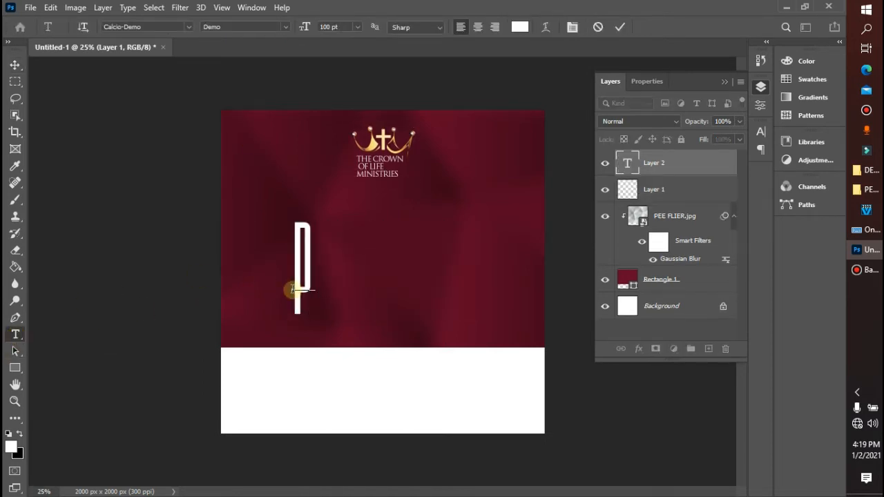
{"action": "type", "text": "RESENTS"}
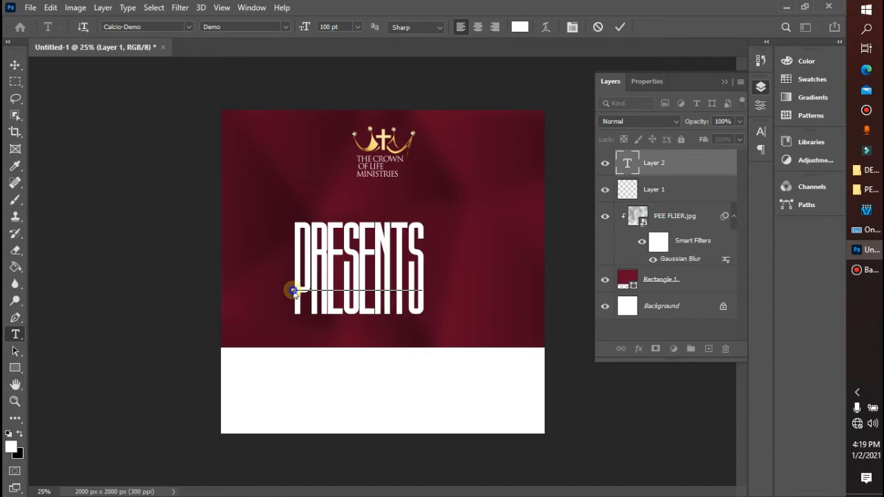
Select the whole "PRESENTS" text and set its font to Sequel Sans in the Light Body style
{"action": "right_click", "coordinate": [292, 290]}
{"action": "left_click", "coordinate": [344, 40]}
{"action": "left_click", "coordinate": [189, 27]}
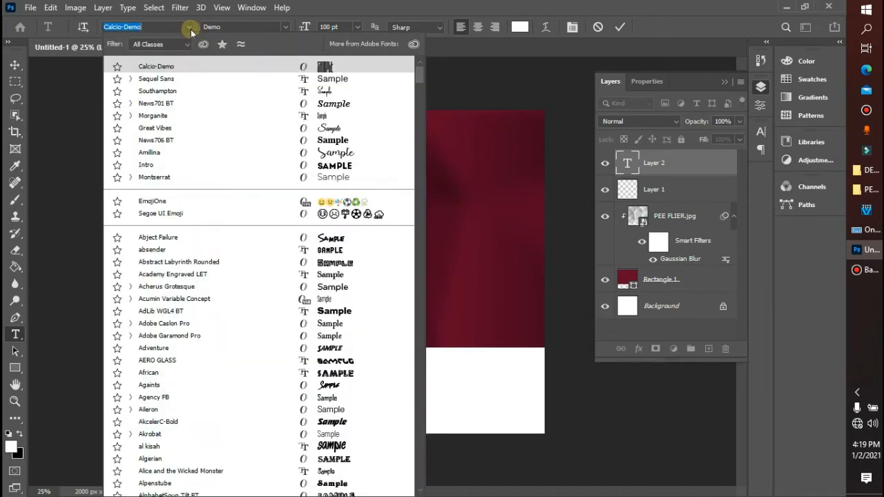
{"action": "left_click", "coordinate": [192, 79]}
{"action": "left_click", "coordinate": [286, 29]}
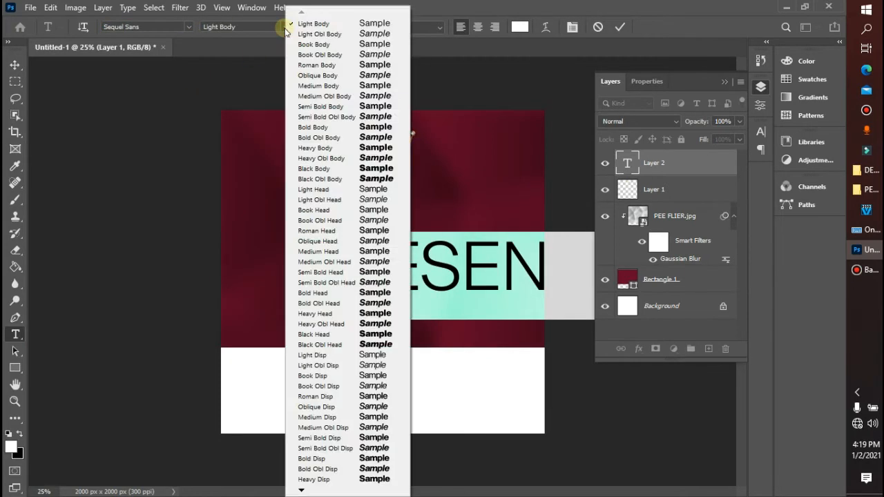
{"action": "left_click", "coordinate": [285, 27]}
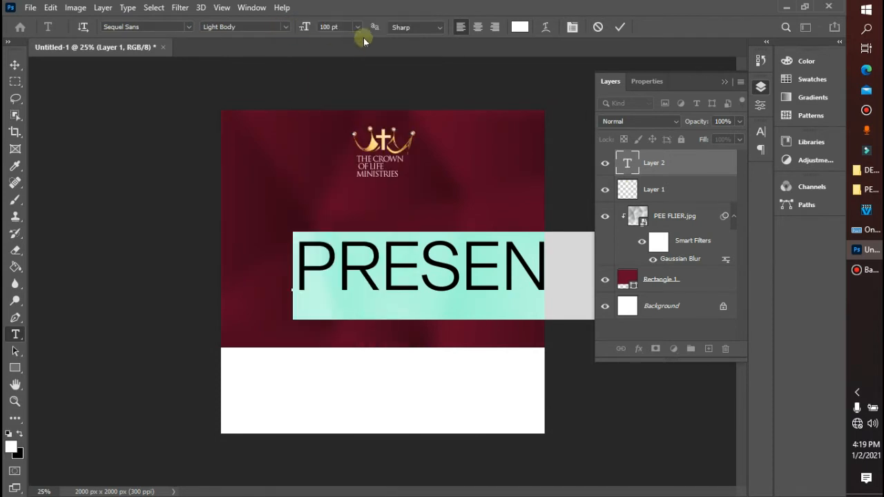
Set the "PRESENTS" text's tracking to 2000 and its font size to 14 pt
{"action": "left_click", "coordinate": [573, 26]}
{"action": "left_click", "coordinate": [719, 178]}
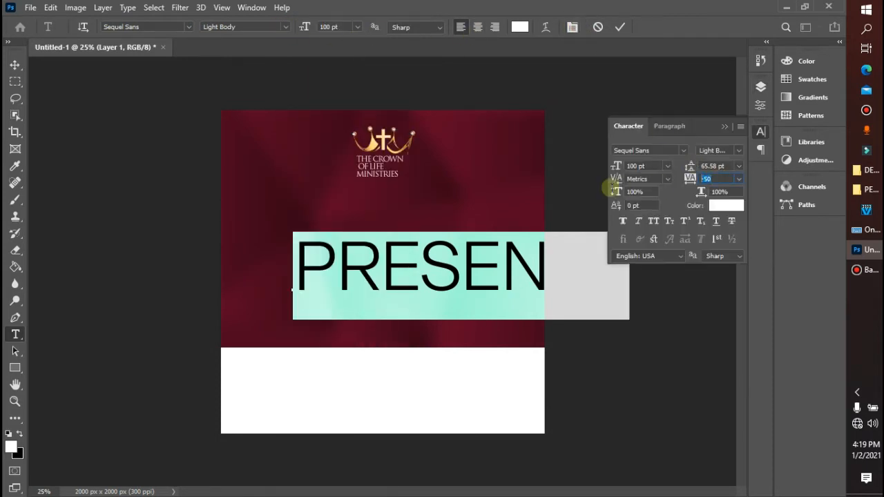
{"action": "key", "text": "Return"}
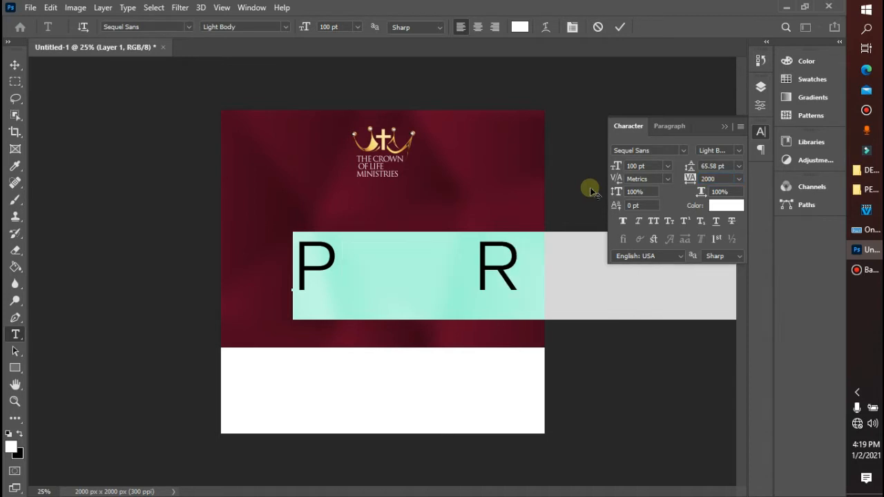
{"action": "left_click", "coordinate": [667, 166]}
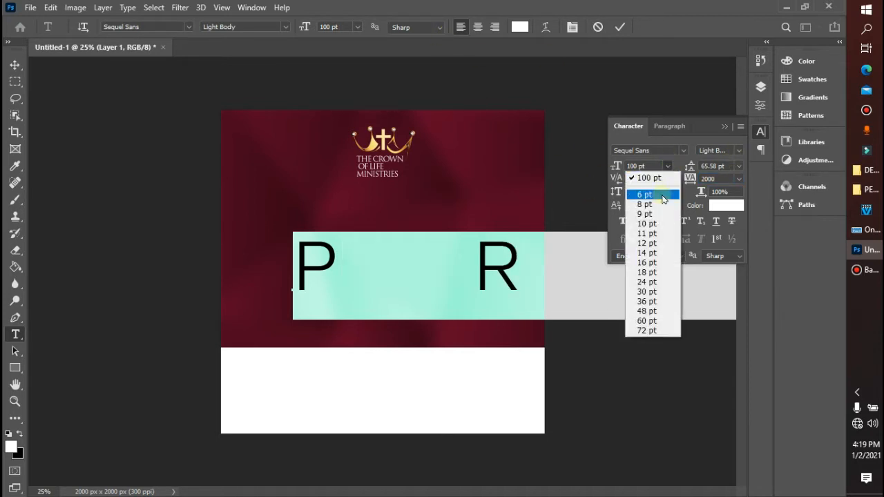
{"action": "left_click", "coordinate": [639, 250]}
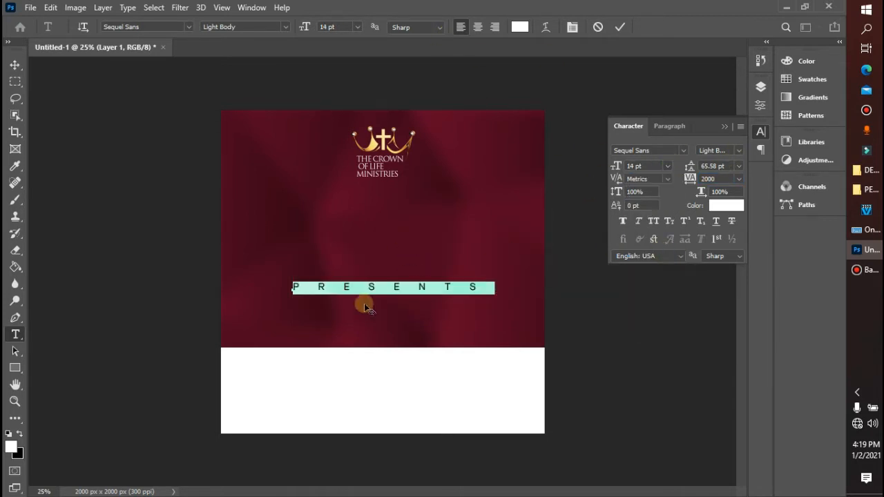
Move "PRESENTS" up directly beneath the logo and reduce its font size to 6 pt
{"action": "left_click_drag", "start_coordinate": [364, 304], "coordinate": [349, 205]}
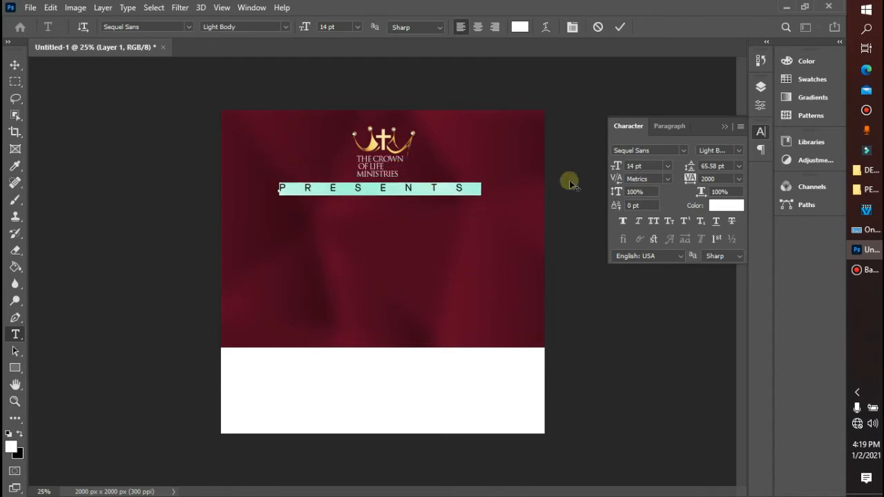
{"action": "left_click", "coordinate": [667, 168]}
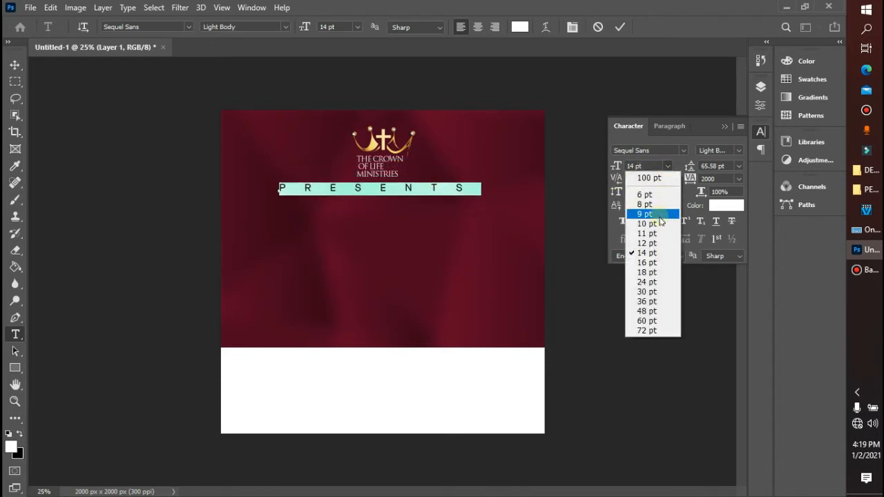
{"action": "left_click", "coordinate": [661, 222]}
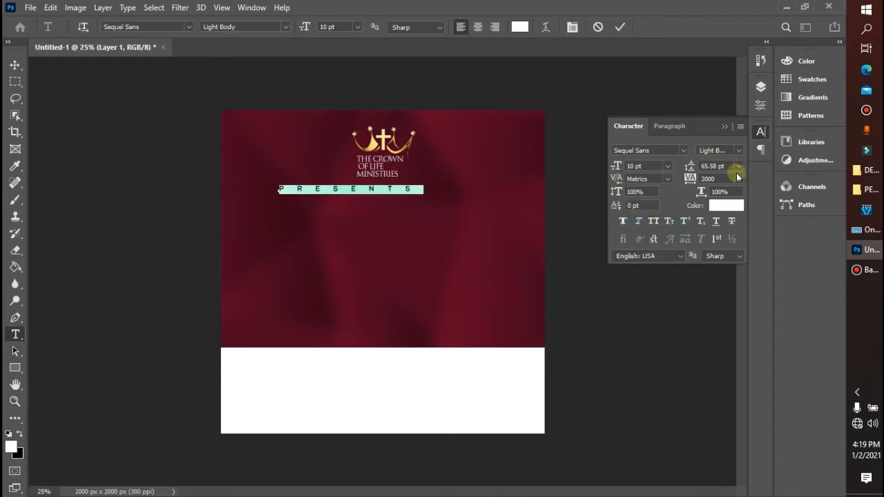
{"action": "left_click", "coordinate": [666, 166]}
{"action": "left_click", "coordinate": [645, 195]}
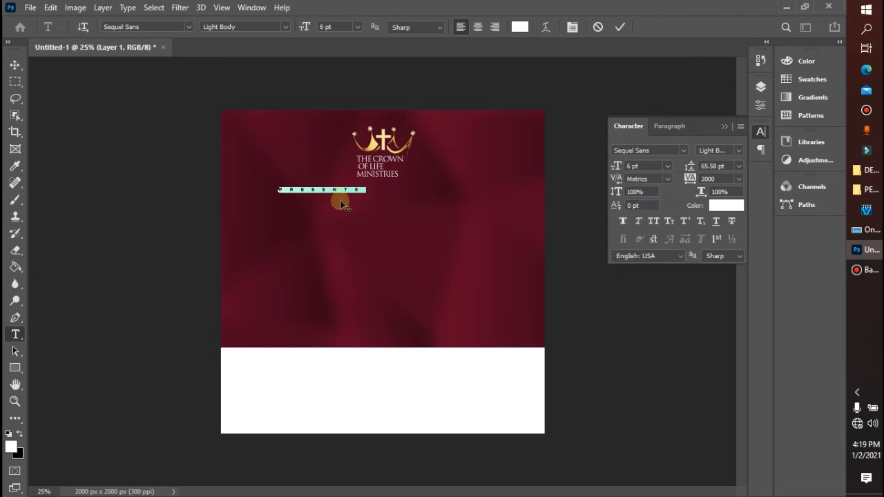
{"action": "left_click_drag", "start_coordinate": [369, 215], "coordinate": [389, 206]}
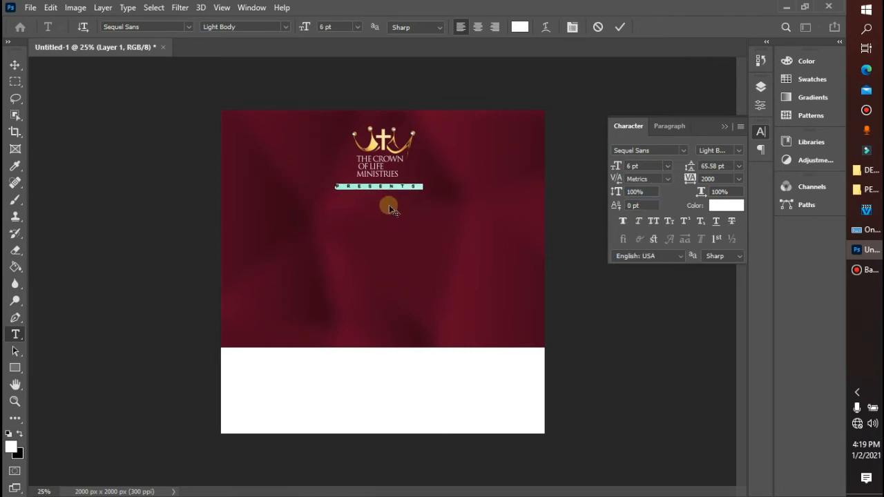
Change the "PRESENTS" font style to Book Obl Head and commit the text
{"action": "left_click", "coordinate": [737, 154]}
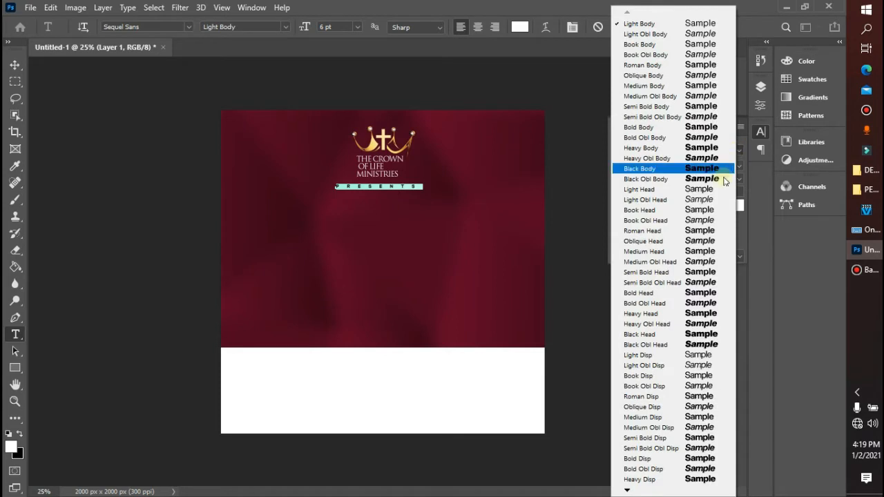
{"action": "left_click", "coordinate": [701, 221]}
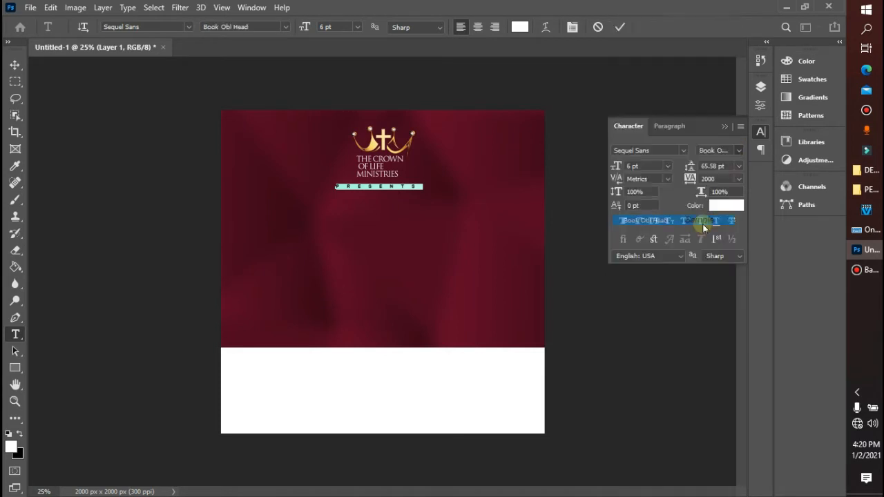
{"action": "left_click", "coordinate": [619, 28]}
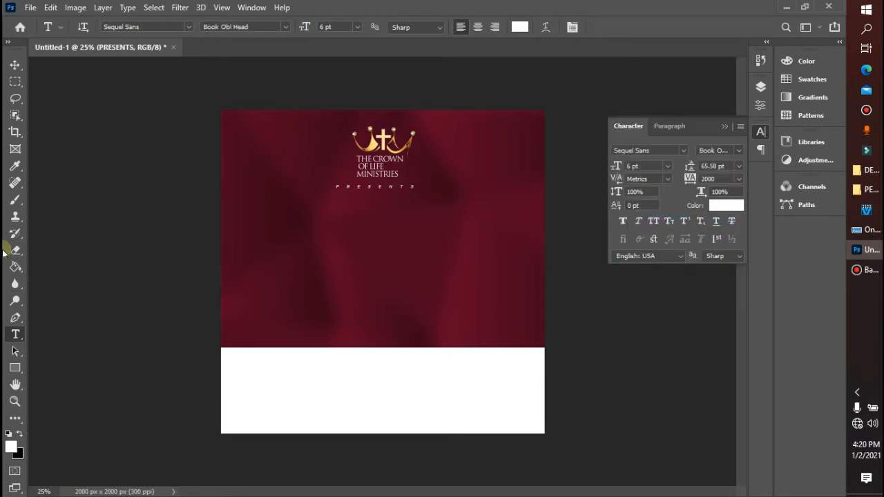
Centre the "PRESENTS" text horizontally on the canvas and clear the selection
{"action": "left_click", "coordinate": [15, 67]}
{"action": "key", "text": "ctrl+a"}
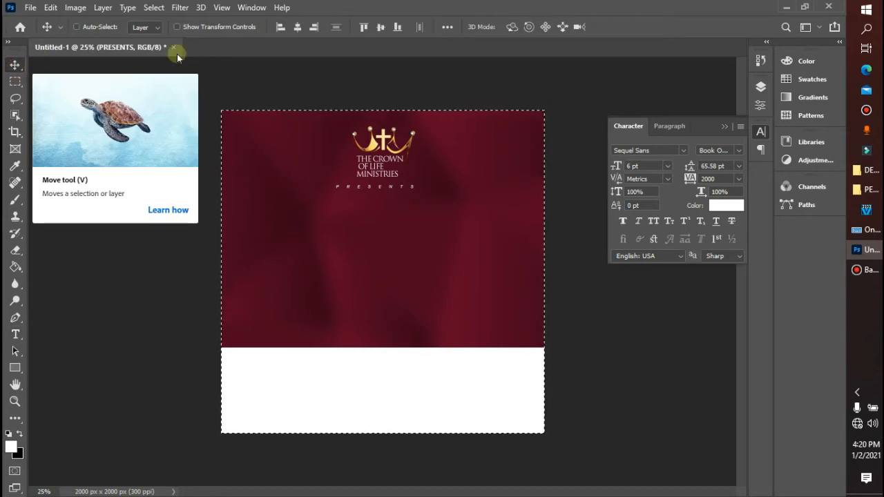
{"action": "left_click", "coordinate": [297, 28]}
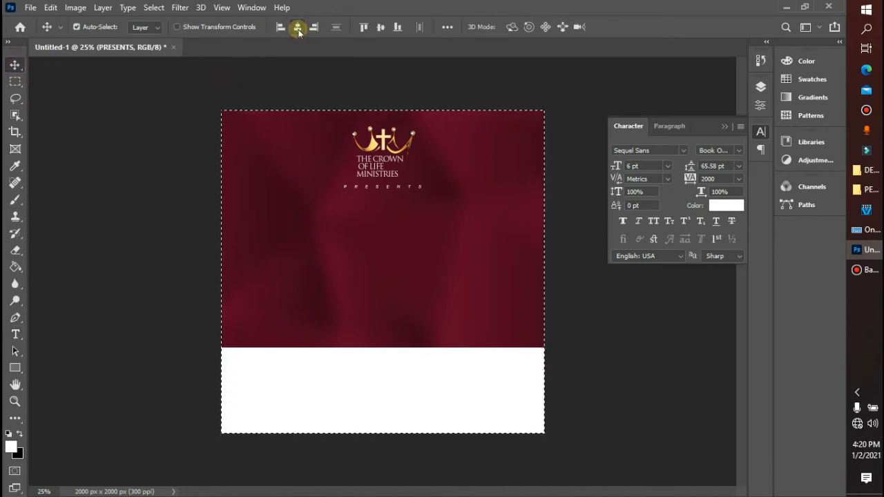
{"action": "key", "text": "ctrl+d"}
{"action": "key", "text": "ctrl+t"}
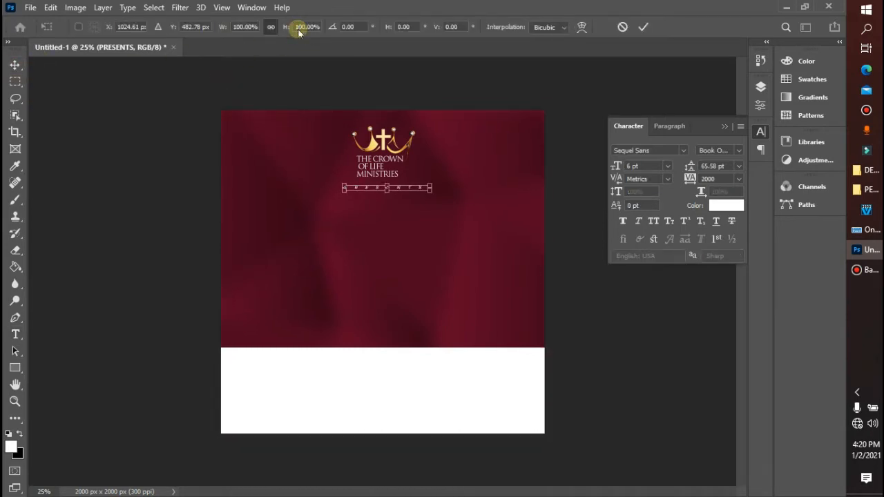
{"action": "key", "text": "Return"}
Add a new white text reading "Greater" on the red area below "PRESENTS"
{"action": "left_click", "coordinate": [15, 335]}
{"action": "left_click", "coordinate": [329, 258]}
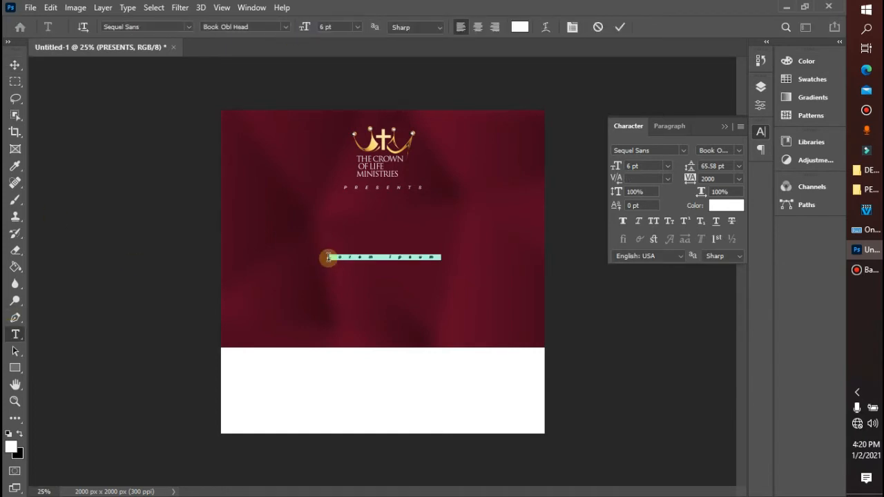
{"action": "key", "text": "BackSpace"}
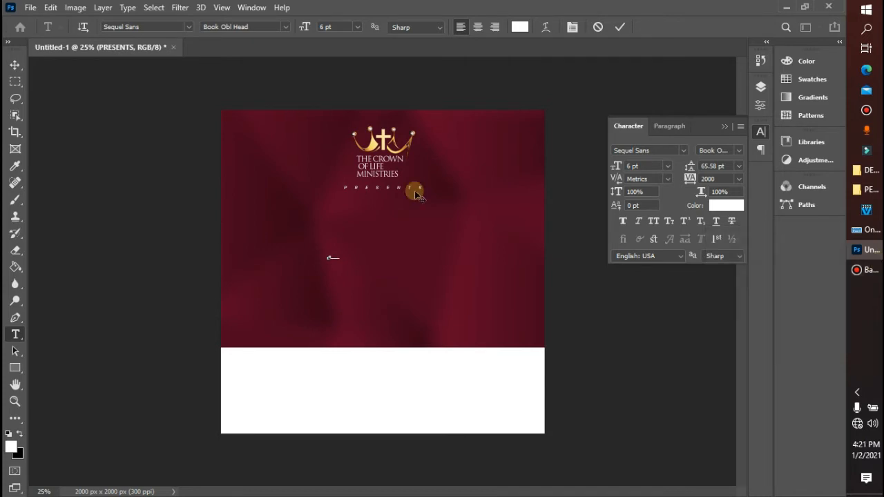
{"action": "key", "text": "BackSpace"}
{"action": "type", "text": "an"}
{"action": "key", "text": "BackSpace"}
{"action": "type", "text": "re"}
Set the whole "Greater" text to -75 tracking and a 72 pt font size
{"action": "right_click", "coordinate": [370, 257]}
{"action": "left_click", "coordinate": [385, 8]}
{"action": "left_click", "coordinate": [575, 27]}
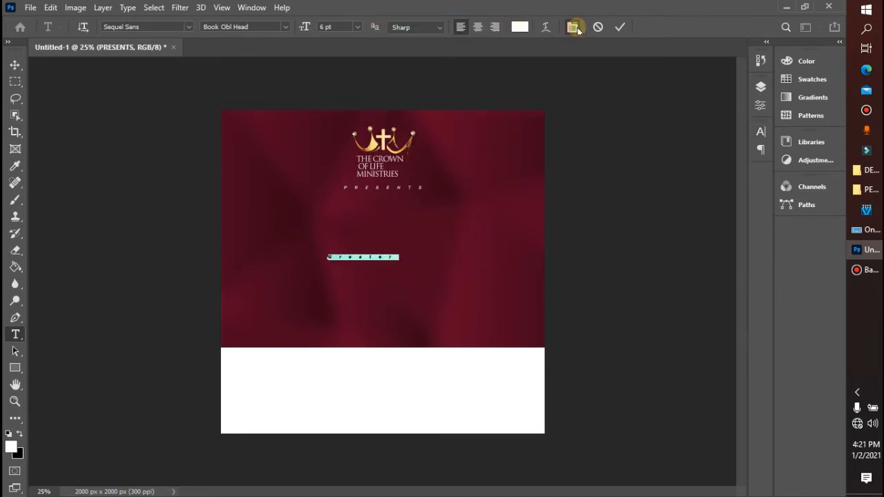
{"action": "left_click", "coordinate": [574, 27]}
{"action": "left_click", "coordinate": [739, 179]}
{"action": "left_click", "coordinate": [722, 198]}
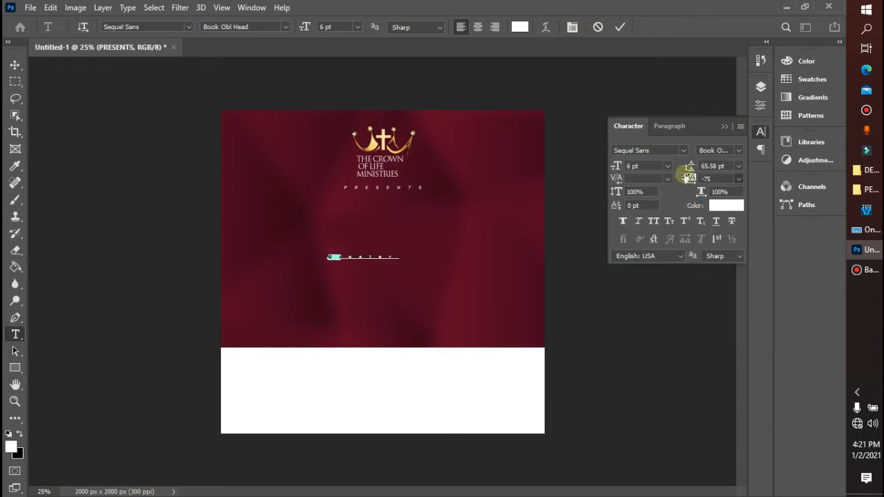
{"action": "left_click", "coordinate": [667, 166]}
{"action": "left_click", "coordinate": [655, 331]}
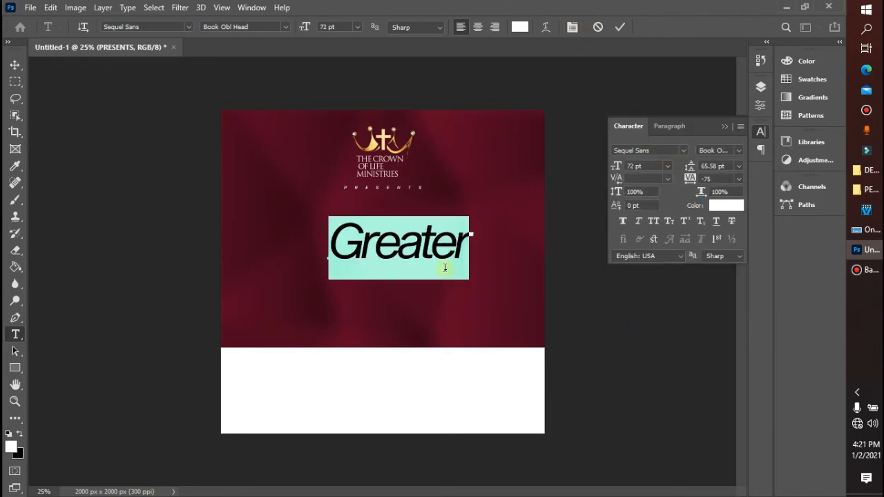
Change the "Greater" font style to Black Obl Head and set its tracking to -25
{"action": "left_click", "coordinate": [286, 26]}
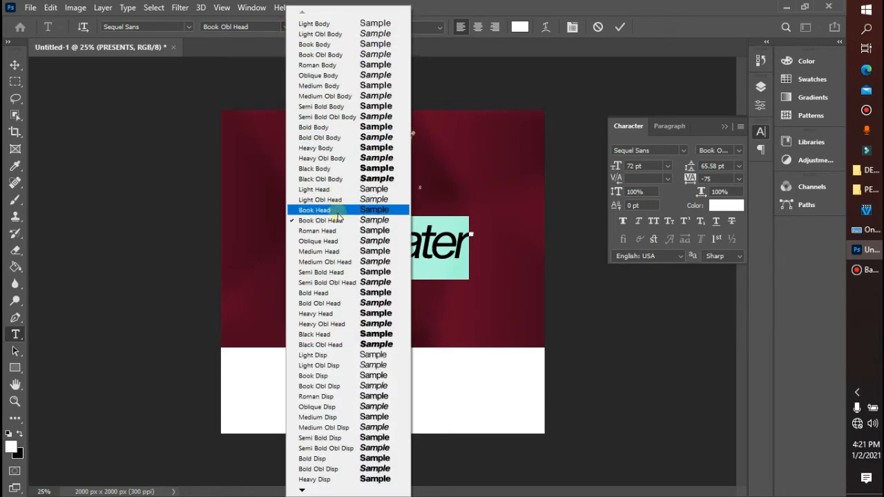
{"action": "left_click", "coordinate": [354, 344]}
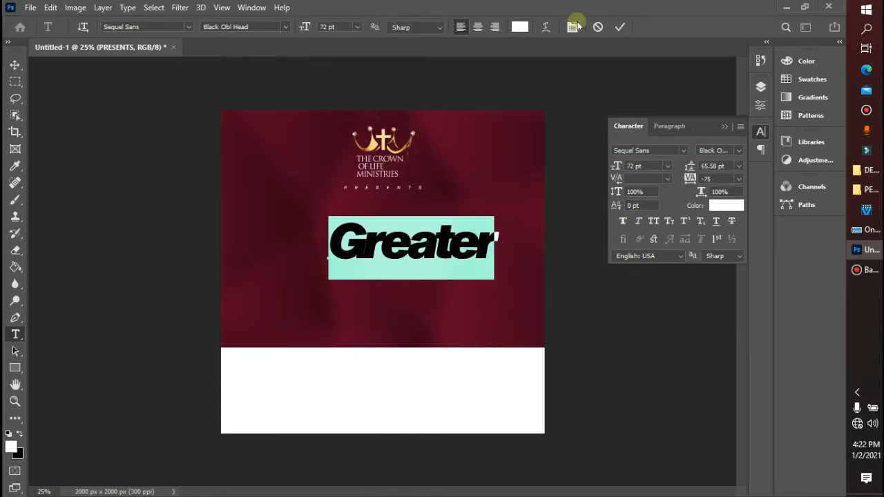
{"action": "left_click", "coordinate": [620, 27]}
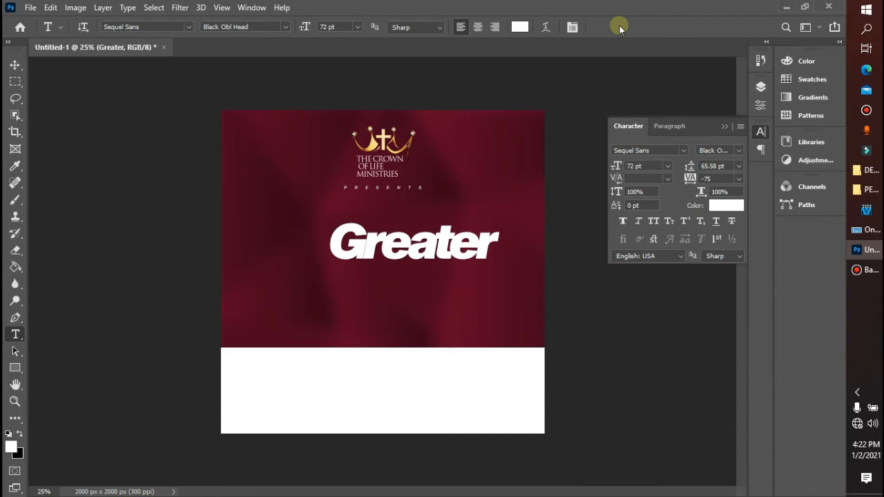
{"action": "left_click", "coordinate": [739, 179]}
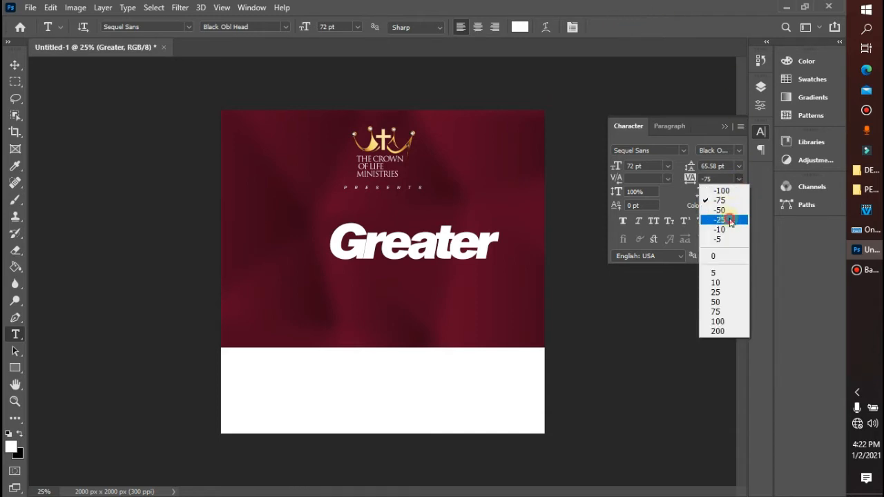
{"action": "left_click", "coordinate": [729, 220]}
Centre "Greater" horizontally on the canvas and move it up to sit just below "PRESENTS"
{"action": "left_click", "coordinate": [15, 65]}
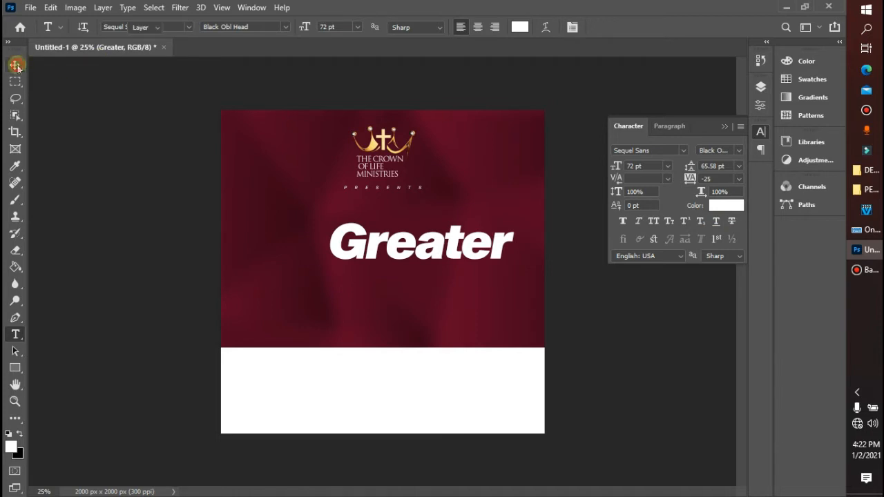
{"action": "key", "text": "ctrl+a"}
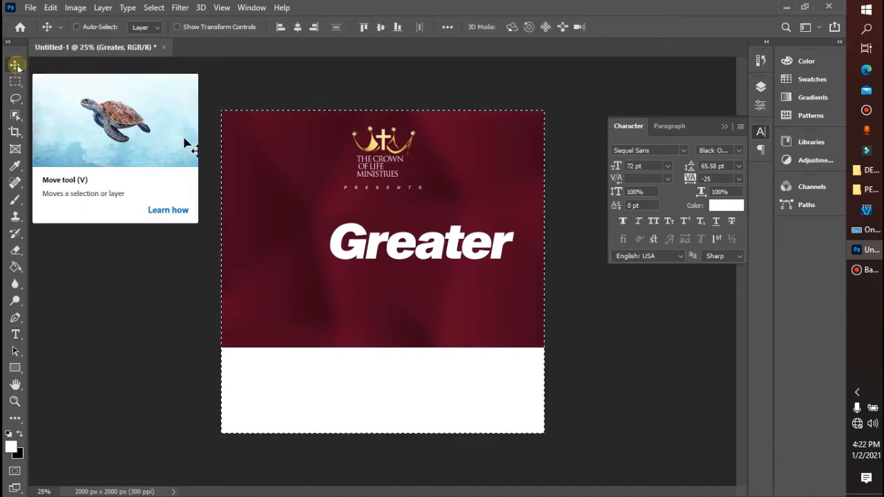
{"action": "left_click", "coordinate": [297, 28]}
{"action": "key", "text": "ctrl+t"}
{"action": "key", "text": "shift+Up"}
{"action": "key", "text": "shift+Up"}
{"action": "key", "text": "shift+Up"}
{"action": "key", "text": "shift+Up"}
{"action": "key", "text": "shift+Up"}
{"action": "key", "text": "shift+Up"}
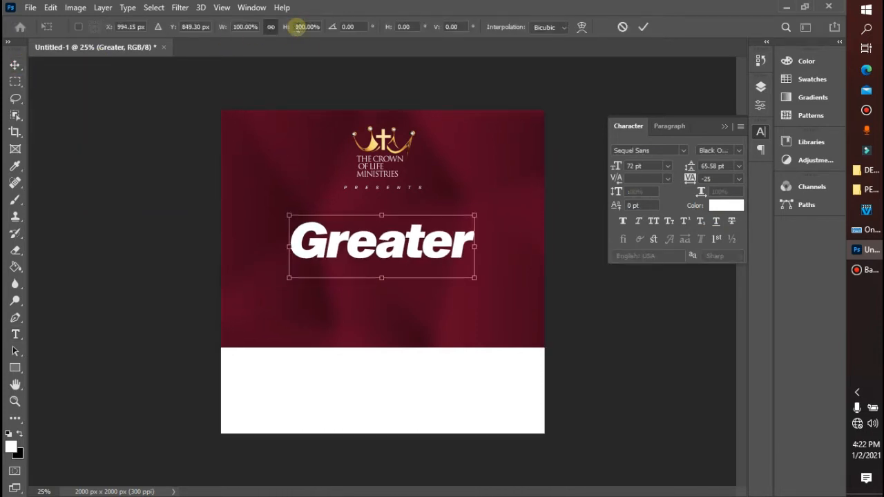
{"action": "key", "text": "shift+Up"}
{"action": "key", "text": "shift+Up"}
{"action": "key", "text": "shift+Up"}
{"action": "key", "text": "shift+Up"}
{"action": "key", "text": "shift+Up"}
{"action": "key", "text": "shift+Up"}
{"action": "key", "text": "shift+Up"}
{"action": "key", "text": "shift+Up"}
{"action": "key", "text": "shift+Up"}
{"action": "key", "text": "shift+Up"}
{"action": "key", "text": "shift+Up"}
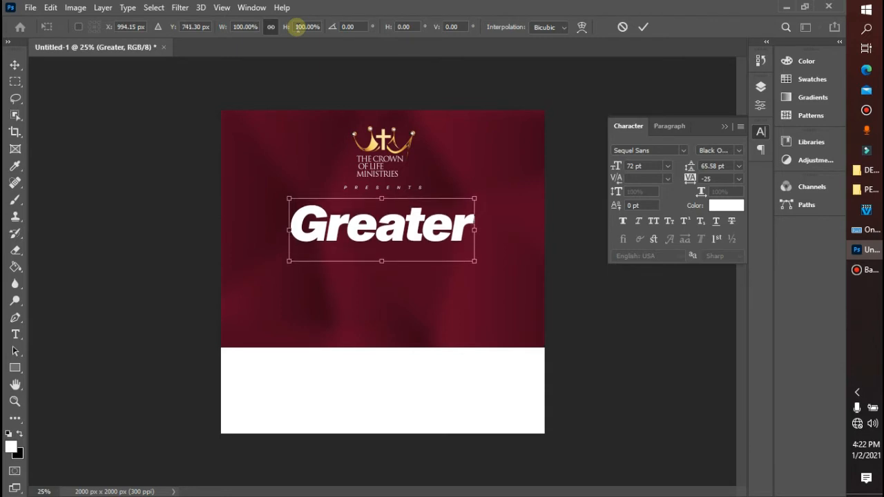
{"action": "key", "text": "Return"}
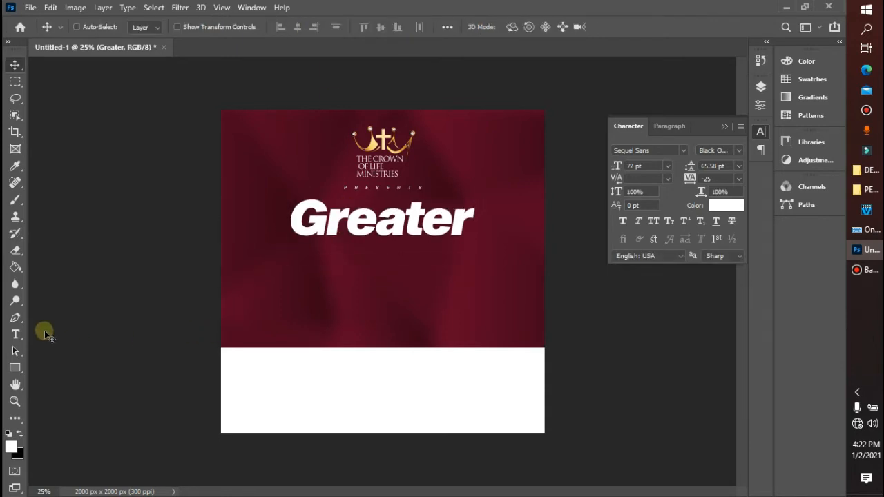
Add a new white text reading "Begining!" on the red area below "Greater"
{"action": "left_click", "coordinate": [16, 334]}
{"action": "left_click", "coordinate": [303, 294]}
{"action": "type", "text": "B"}
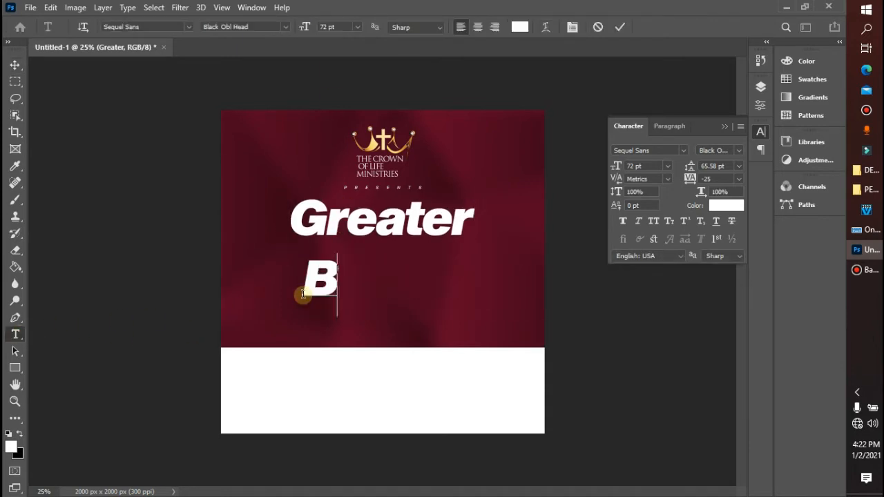
{"action": "type", "text": "egin"}
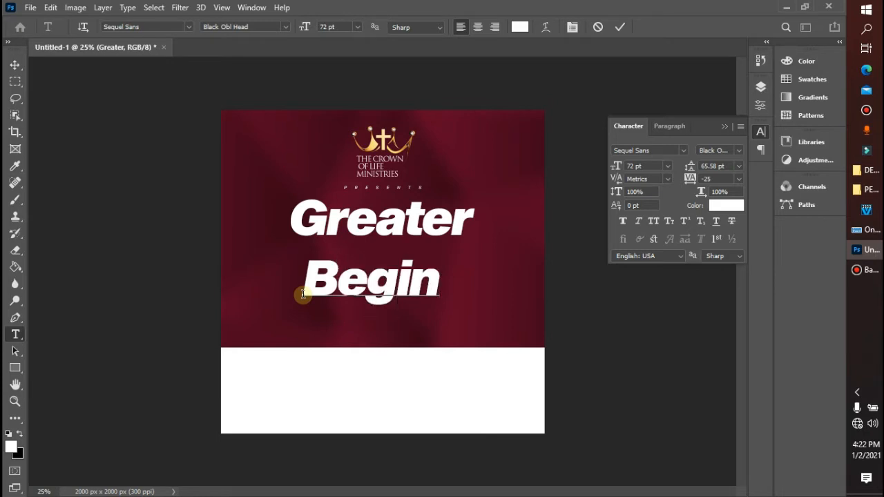
{"action": "type", "text": "ing!"}
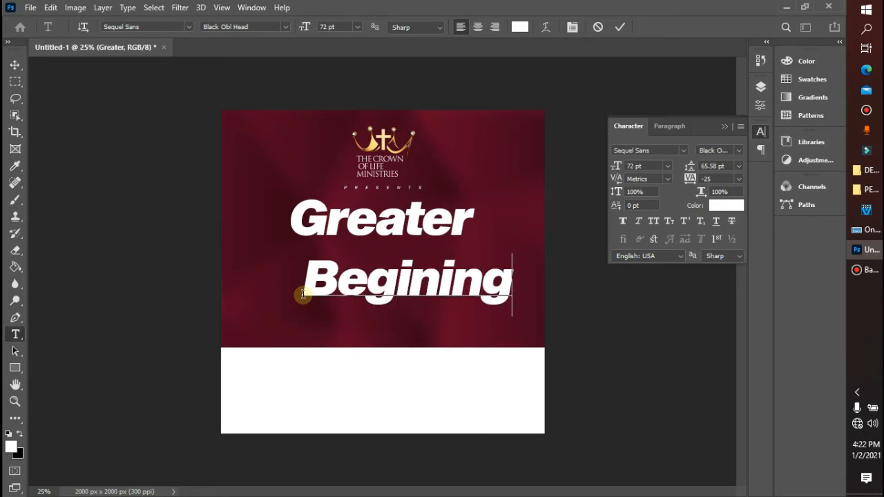
{"action": "left_click", "coordinate": [620, 27]}
Move "Begining!" up close beneath "Greater" and centre it horizontally on the canvas
{"action": "left_click", "coordinate": [15, 64]}
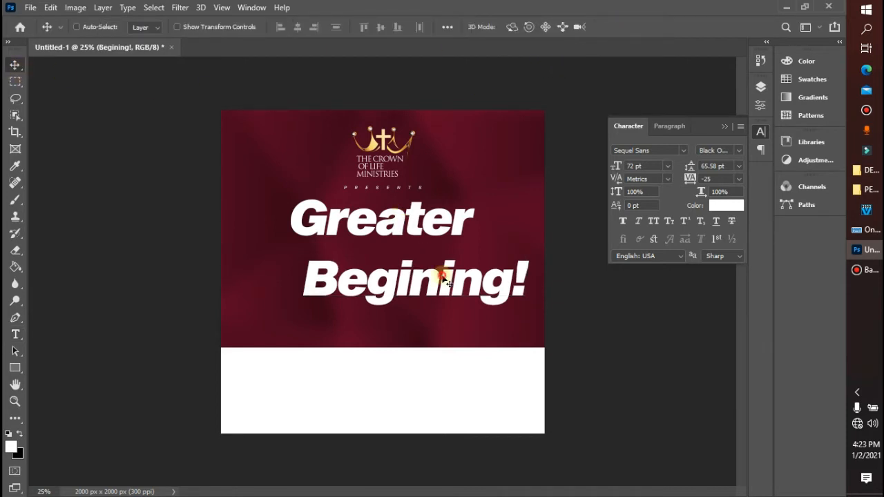
{"action": "left_click_drag", "start_coordinate": [448, 282], "coordinate": [414, 258]}
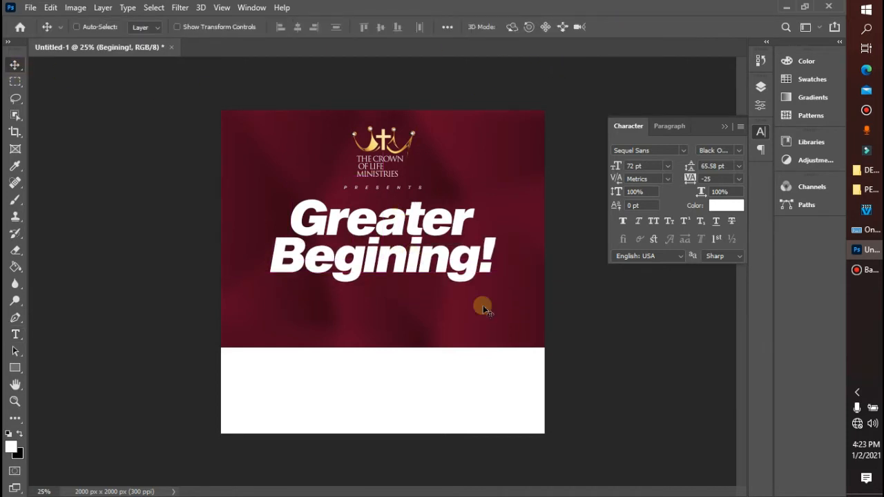
{"action": "left_click", "coordinate": [518, 342]}
{"action": "key", "text": "ctrl+a"}
{"action": "left_click", "coordinate": [300, 27]}
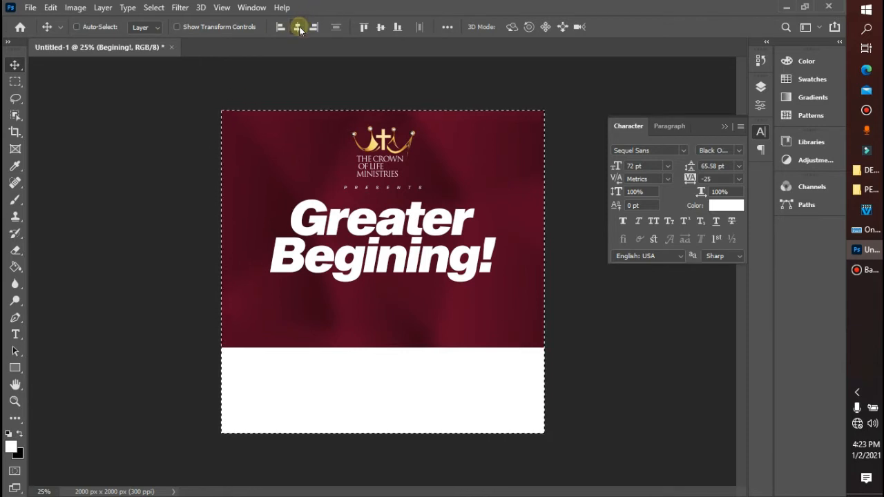
{"action": "left_click", "coordinate": [300, 29]}
{"action": "left_click", "coordinate": [299, 29]}
{"action": "key", "text": "ctrl+d"}
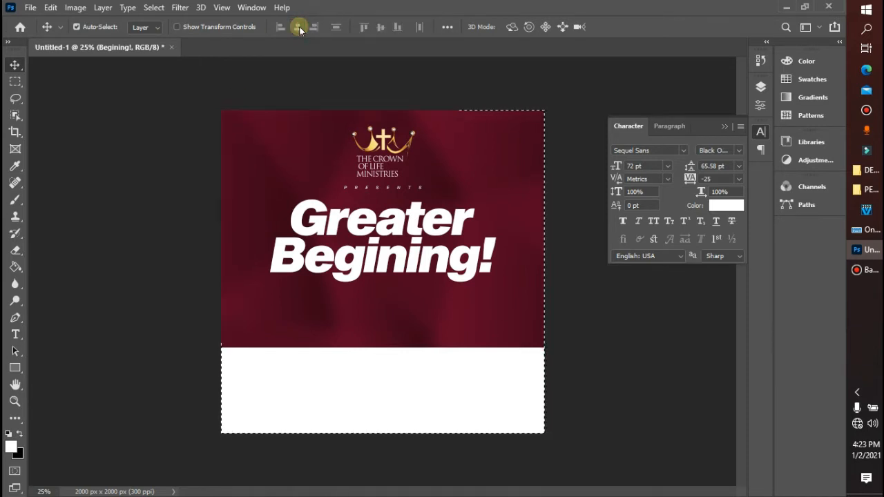
{"action": "key", "text": "ctrl+t"}
{"action": "key", "text": "Return"}
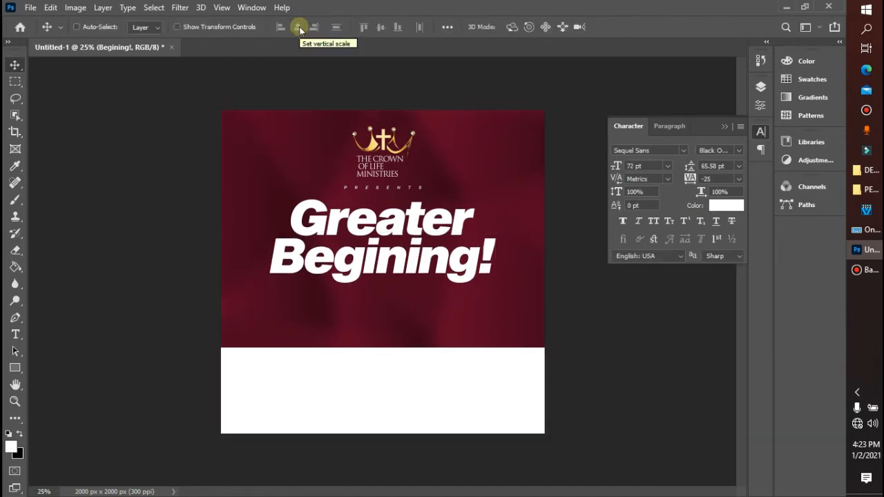
{"action": "key", "text": "ctrl+a"}
{"action": "left_click", "coordinate": [297, 28]}
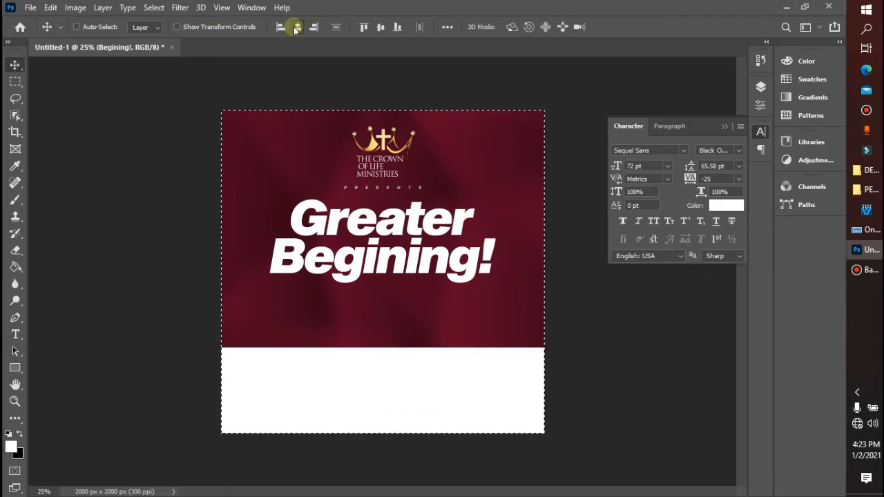
{"action": "key", "text": "ctrl+d"}
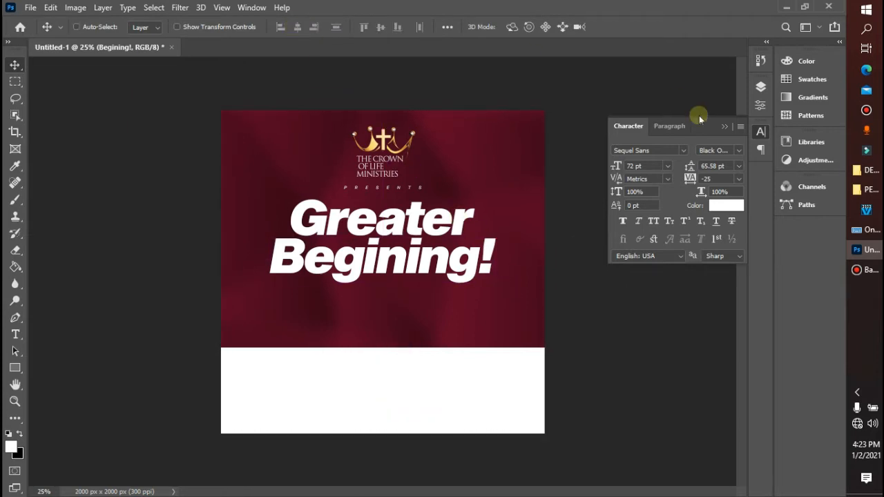
Group the "Greater" and "Begining!" text layers together
{"action": "left_click", "coordinate": [761, 88]}
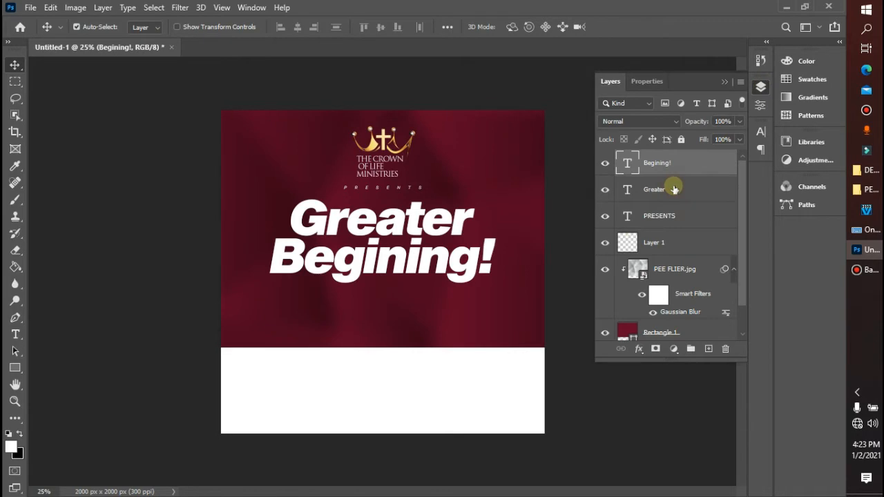
{"action": "left_click", "coordinate": [674, 190], "text": "shift"}
{"action": "key", "text": "ctrl+g"}
{"action": "right_click", "coordinate": [652, 158]}
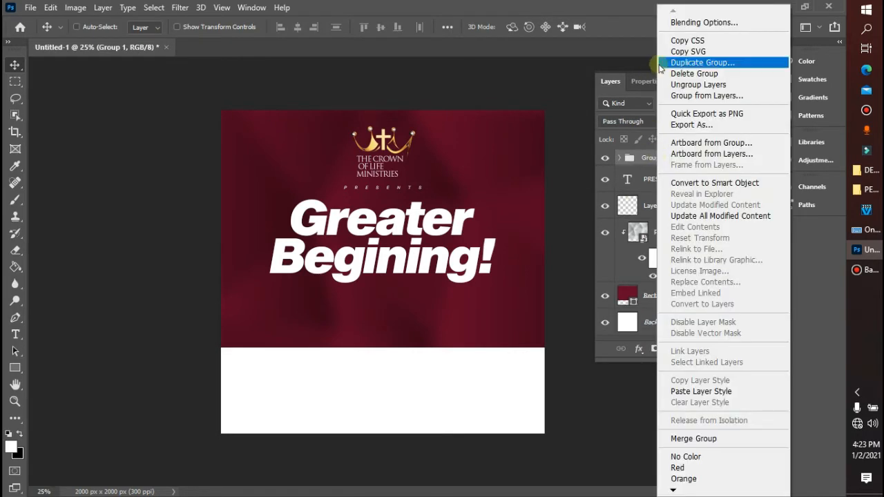
{"action": "left_click", "coordinate": [681, 22]}
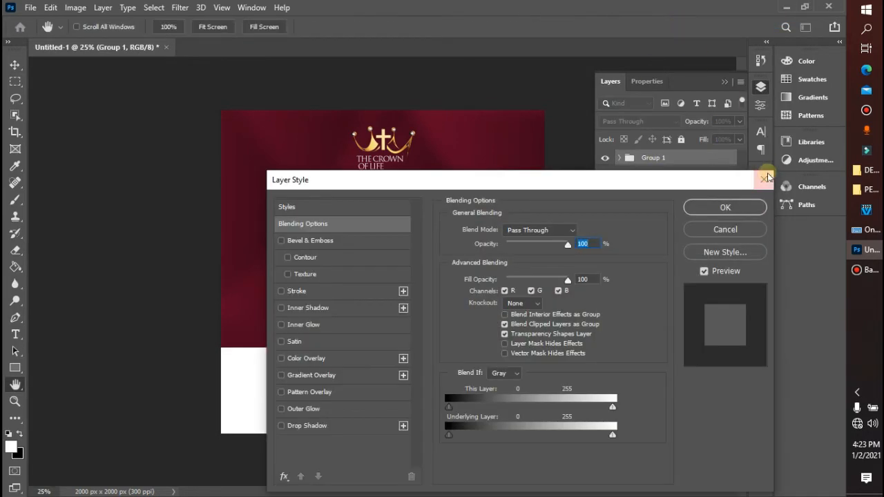
{"action": "left_click", "coordinate": [764, 179]}
Paste the copied gold layer style onto the heading group and rename the group "theme"
{"action": "right_click", "coordinate": [695, 158]}
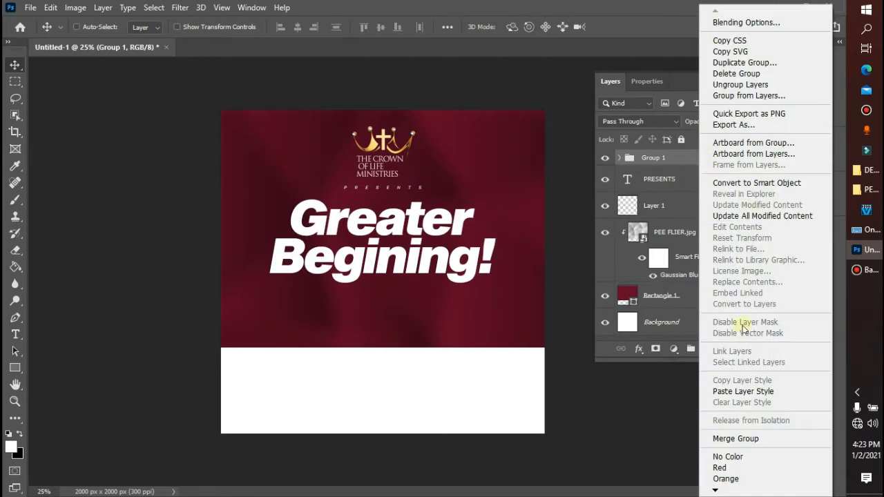
{"action": "left_click", "coordinate": [758, 392]}
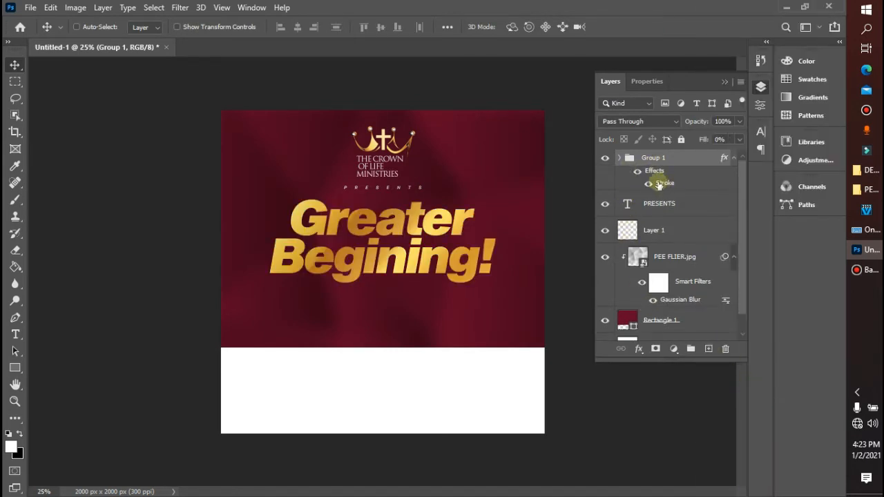
{"action": "left_click", "coordinate": [652, 159]}
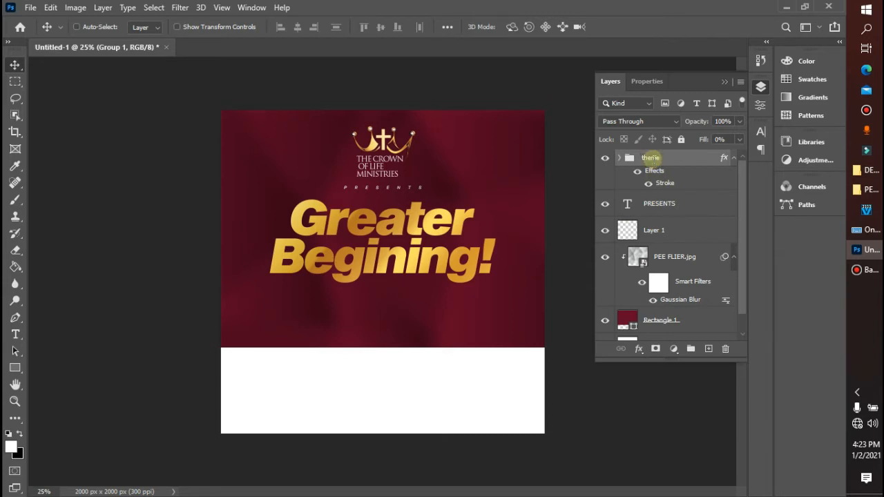
Duplicate the "theme" group as a smart object and set the copy's blend mode to Screen
{"action": "key", "text": "ctrl+j"}
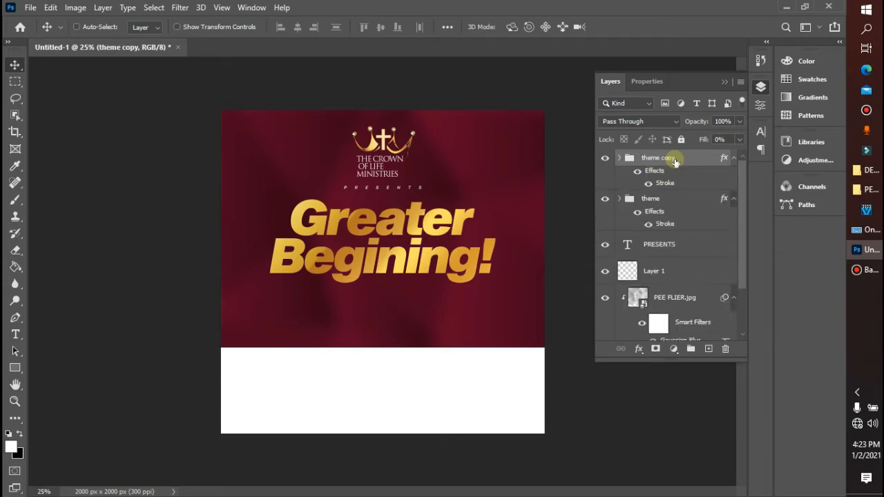
{"action": "right_click", "coordinate": [677, 162]}
{"action": "left_click", "coordinate": [691, 184]}
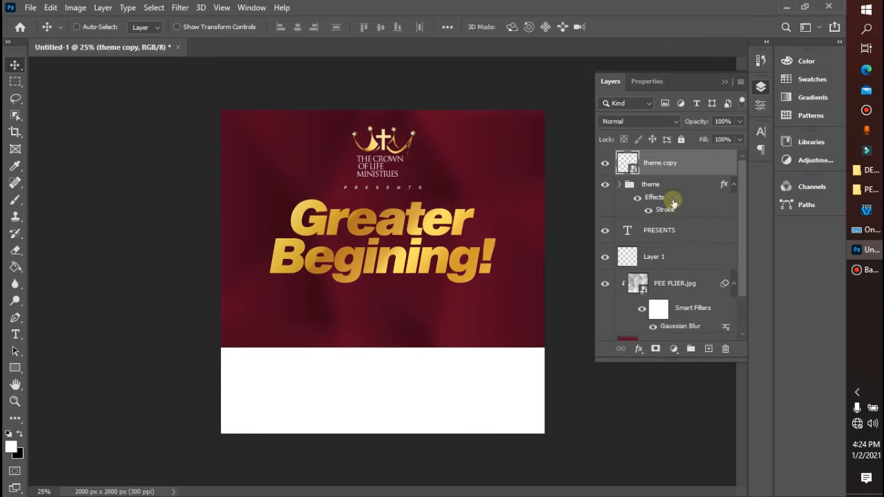
{"action": "left_click", "coordinate": [643, 123]}
{"action": "left_click", "coordinate": [631, 230]}
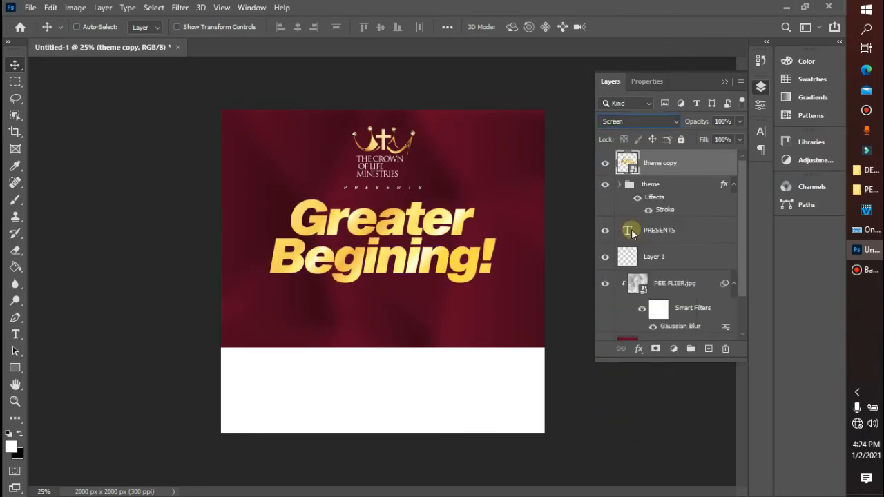
Apply a Gaussian Blur with a 5-pixel radius to "theme copy" and group it with the "theme" group
{"action": "left_click", "coordinate": [200, 7]}
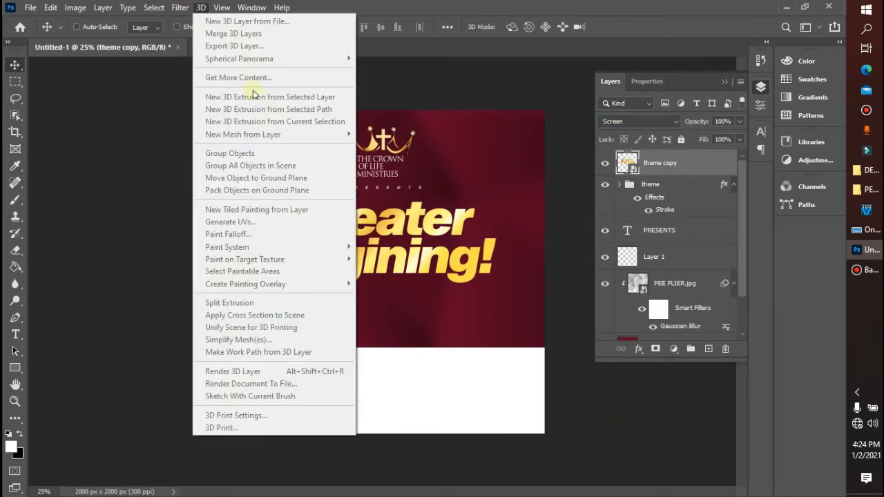
{"action": "mouse_move", "coordinate": [179, 7]}
{"action": "mouse_move", "coordinate": [280, 173]}
{"action": "left_click", "coordinate": [375, 221]}
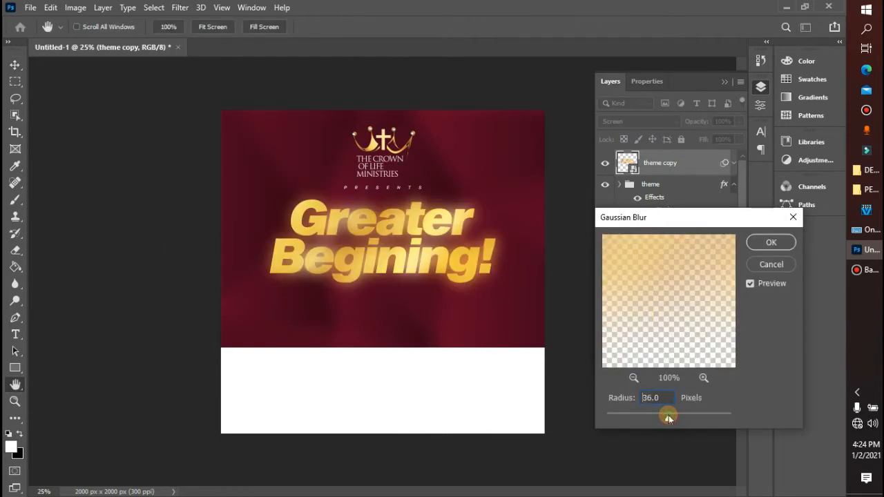
{"action": "left_click_drag", "start_coordinate": [668, 419], "coordinate": [647, 418]}
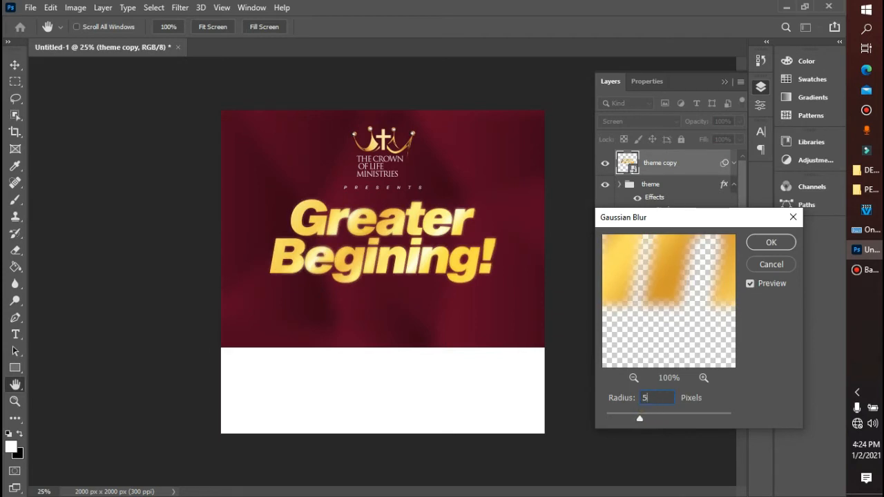
{"action": "left_click", "coordinate": [650, 402]}
{"action": "key", "text": "Return"}
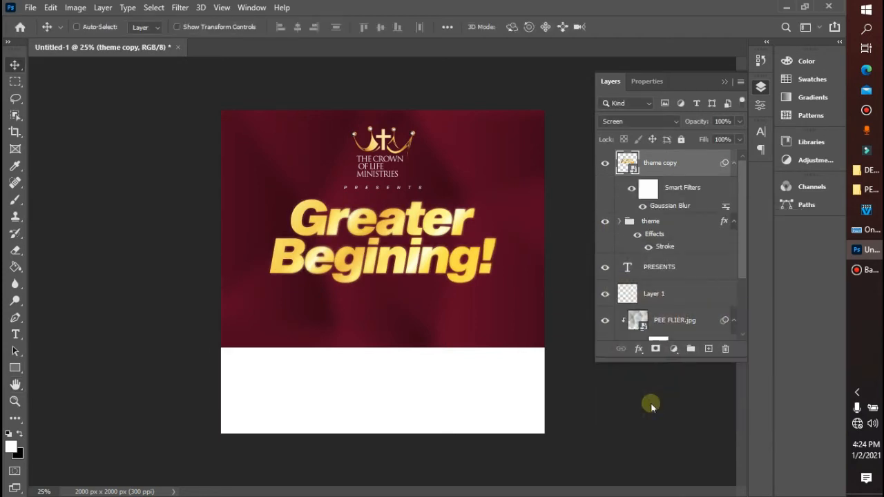
{"action": "left_click", "coordinate": [675, 223], "text": "shift"}
{"action": "key", "text": "ctrl+g"}
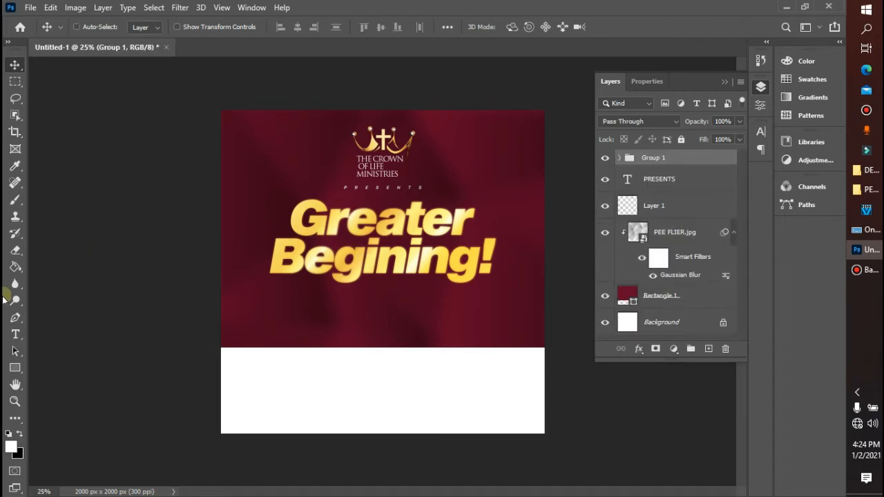
Add a new white text reading "NEW YEAR SERVICE 2021" on the red area below "Begining!"
{"action": "left_click", "coordinate": [15, 334]}
{"action": "left_click", "coordinate": [336, 323]}
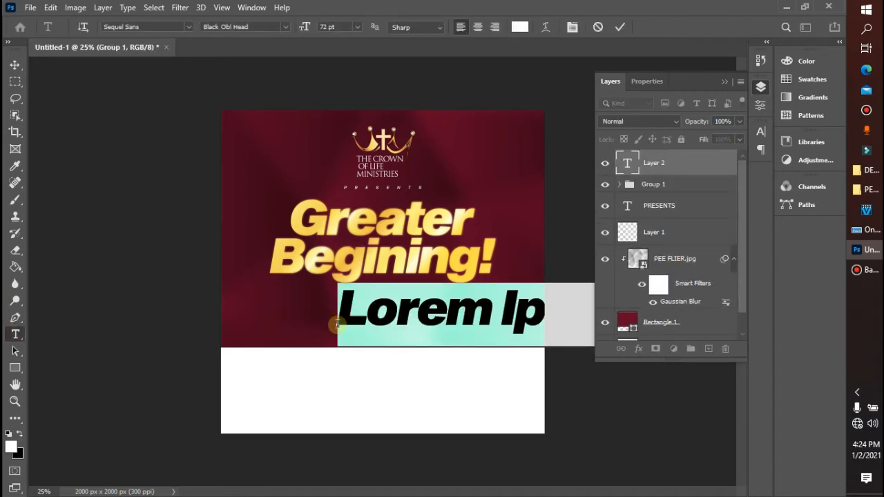
{"action": "type", "text": "NEW Y"}
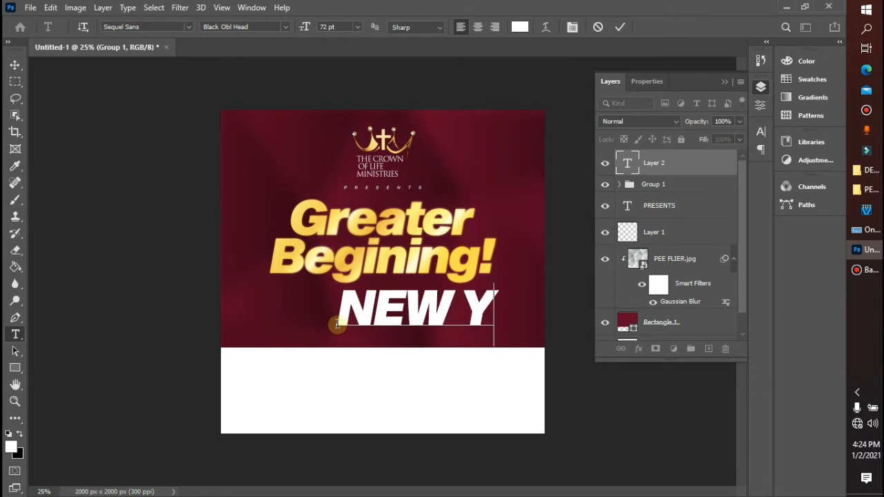
{"action": "type", "text": "EA"}
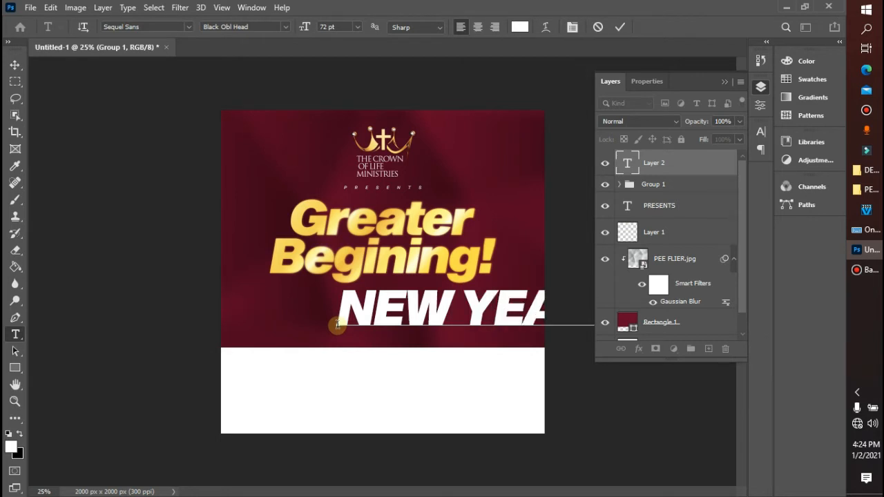
Set the whole "NEW YEAR SERVICE 2021" text to the Medium Obl Body style at 16 pt
{"action": "right_click", "coordinate": [388, 306]}
{"action": "left_click", "coordinate": [428, 59]}
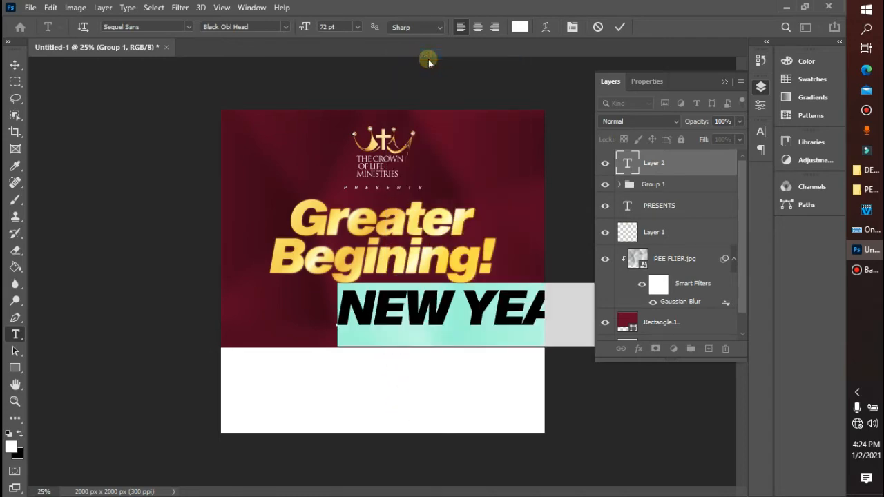
{"action": "left_click", "coordinate": [283, 26]}
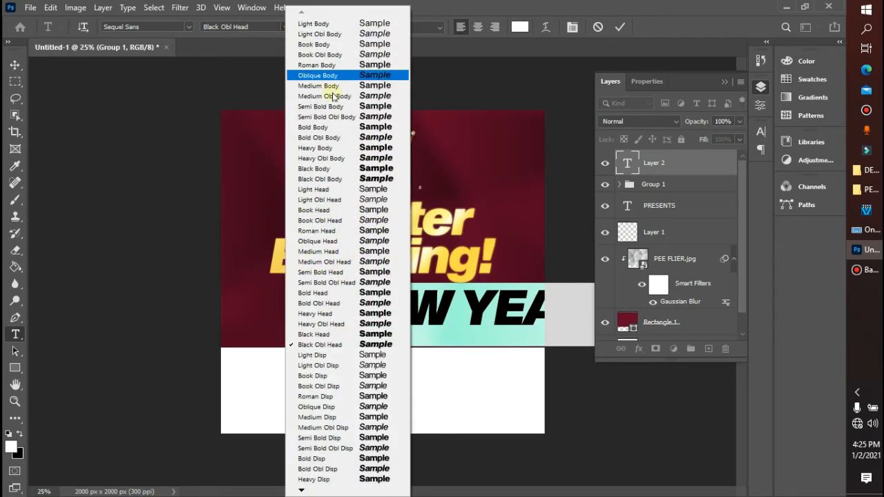
{"action": "left_click", "coordinate": [324, 96]}
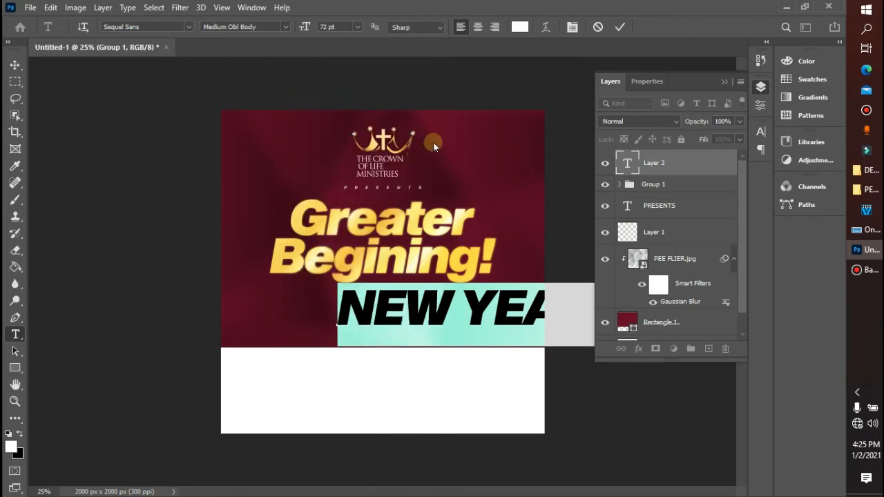
{"action": "left_click", "coordinate": [358, 27]}
{"action": "left_click", "coordinate": [359, 125]}
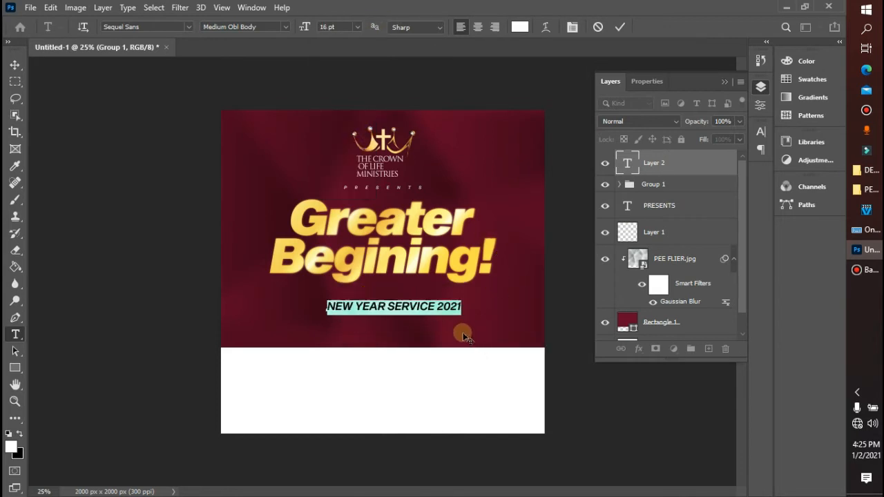
Move the "NEW YEAR SERVICE 2021" text up directly beneath "Begining!" and centre it horizontally on the canvas
{"action": "left_click_drag", "start_coordinate": [465, 337], "coordinate": [461, 324]}
{"action": "left_click", "coordinate": [619, 29]}
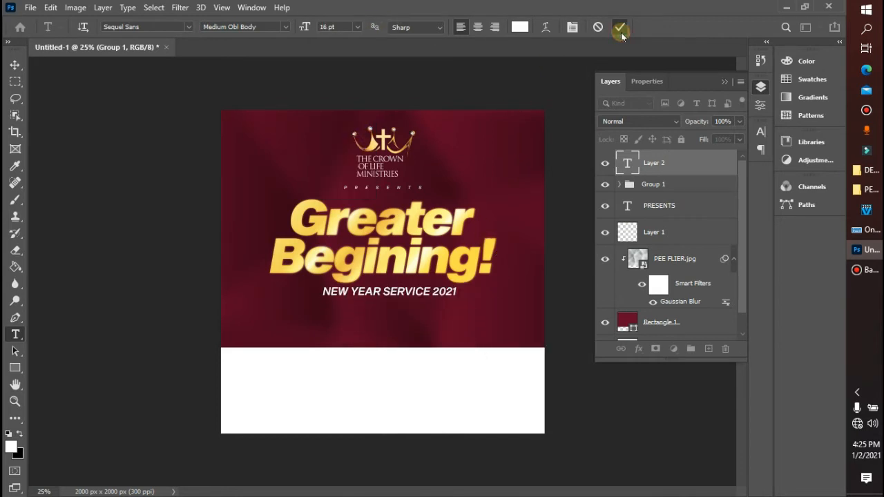
{"action": "key", "text": "ctrl+a"}
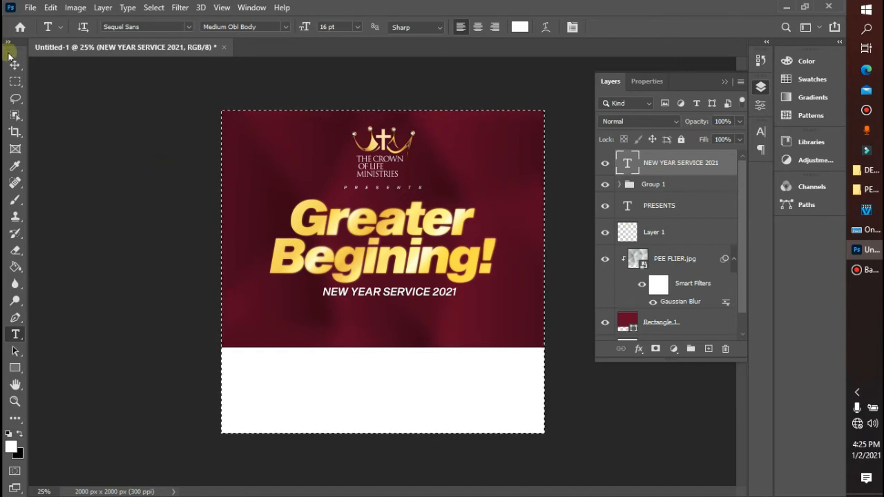
{"action": "left_click", "coordinate": [14, 64]}
{"action": "left_click", "coordinate": [298, 27]}
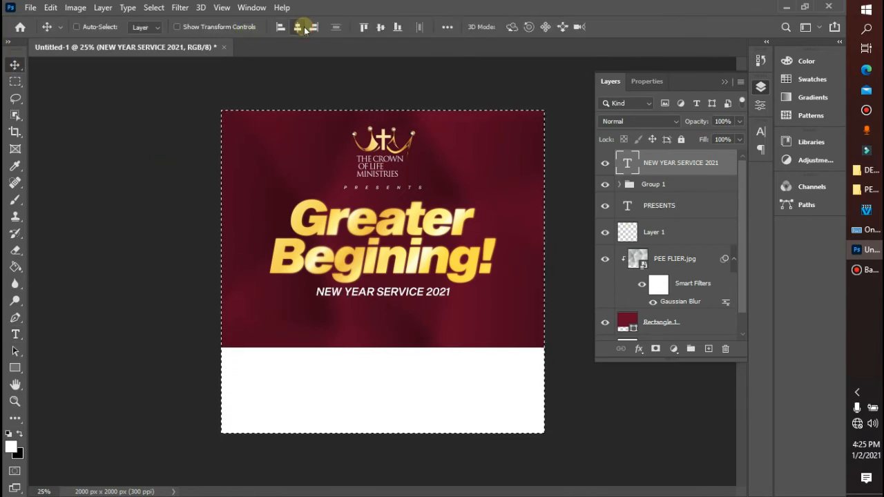
{"action": "key", "text": "ctrl+d"}
{"action": "key", "text": "ctrl+t"}
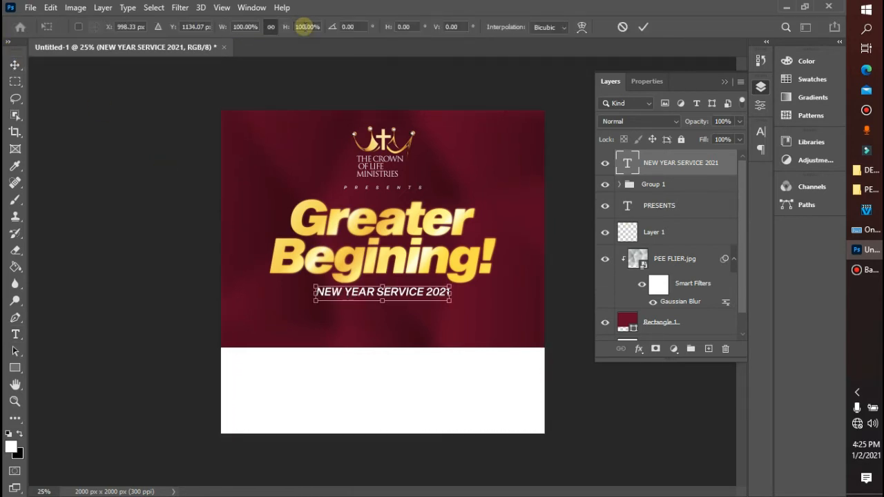
{"action": "key", "text": "Escape"}
Place the church-worship-696x463 image embedded above PEE FLIER.jpg and scale it to about 74% over the upper part of the flyer
{"action": "left_click", "coordinate": [665, 261]}
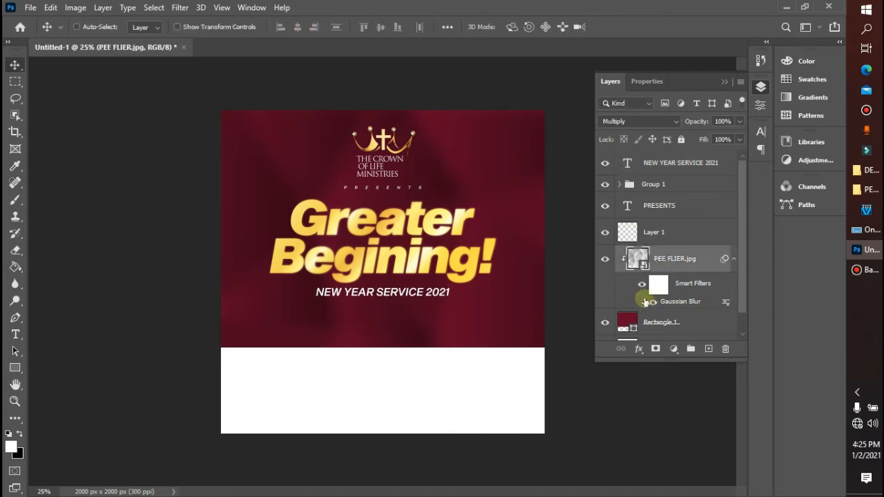
{"action": "left_click", "coordinate": [30, 7]}
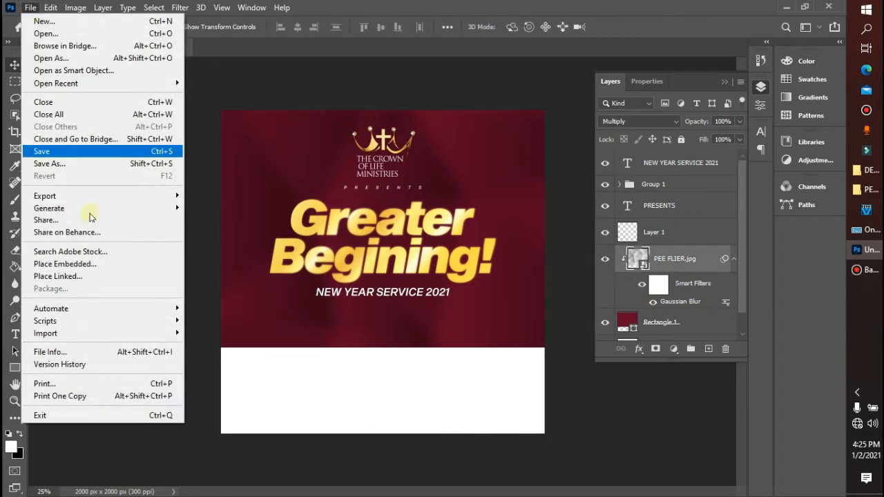
{"action": "left_click", "coordinate": [92, 263]}
{"action": "double_click", "coordinate": [392, 112]}
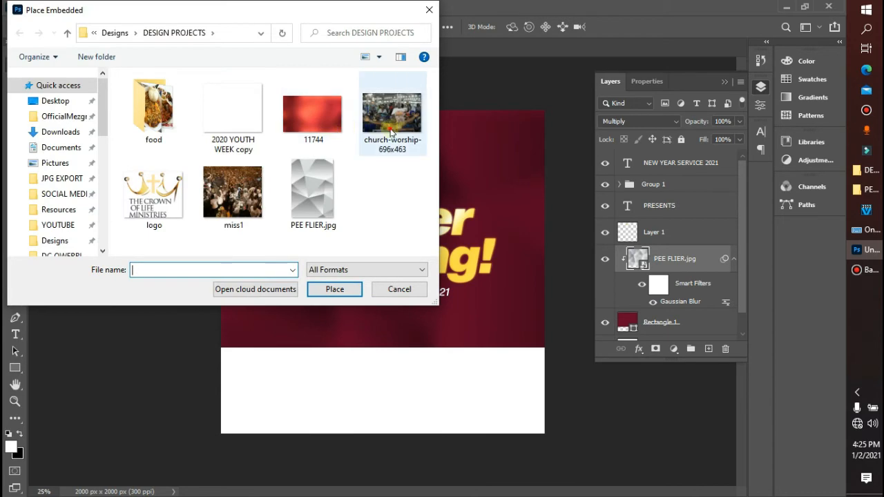
{"action": "left_click_drag", "start_coordinate": [463, 264], "coordinate": [470, 140]}
{"action": "key", "text": "Return"}
{"action": "key", "text": "ctrl+t"}
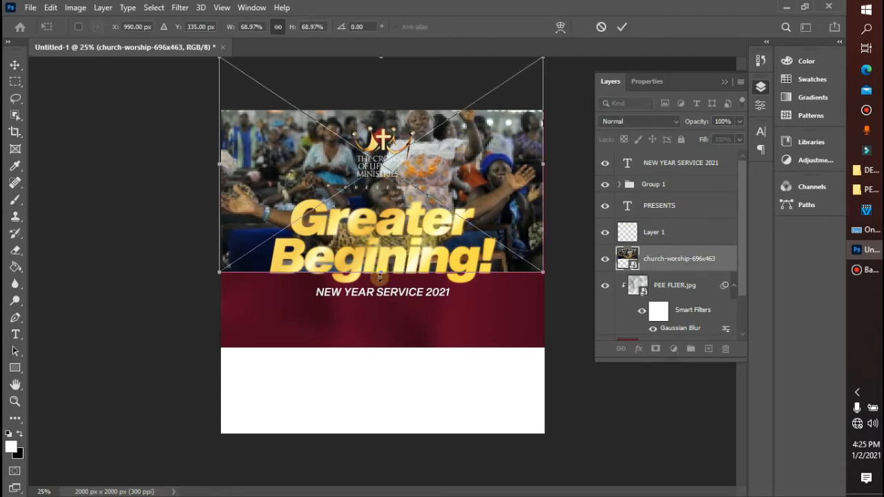
{"action": "left_click_drag", "start_coordinate": [382, 272], "coordinate": [379, 287]}
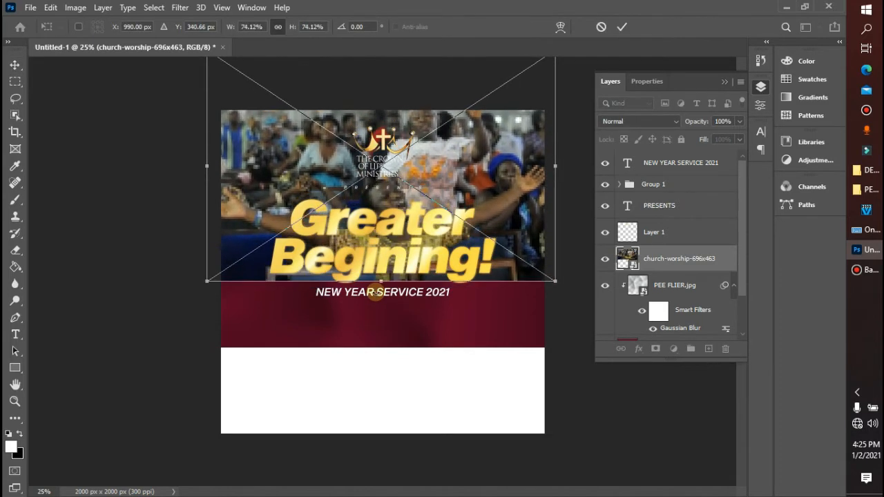
{"action": "key", "text": "Return"}
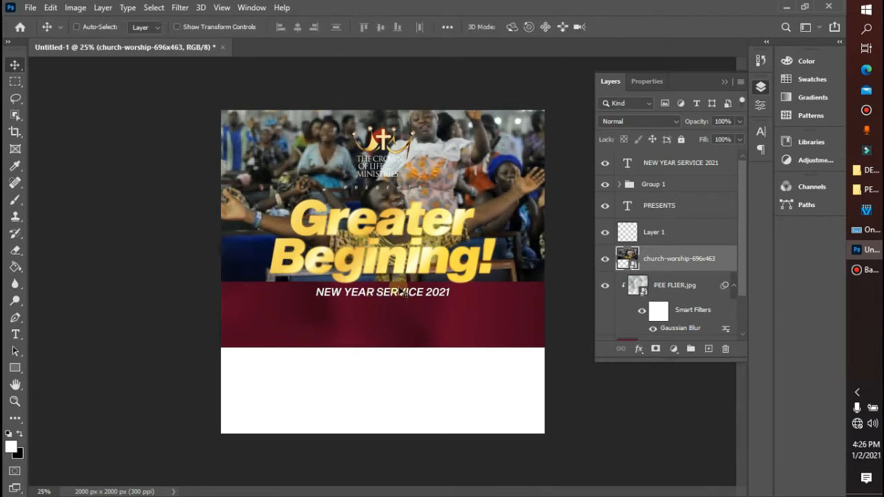
Set the church-worship-696x463 layer's blend mode to Soft Light and move it below PEE FLIER.jpg in the clipping stack
{"action": "left_click", "coordinate": [646, 123]}
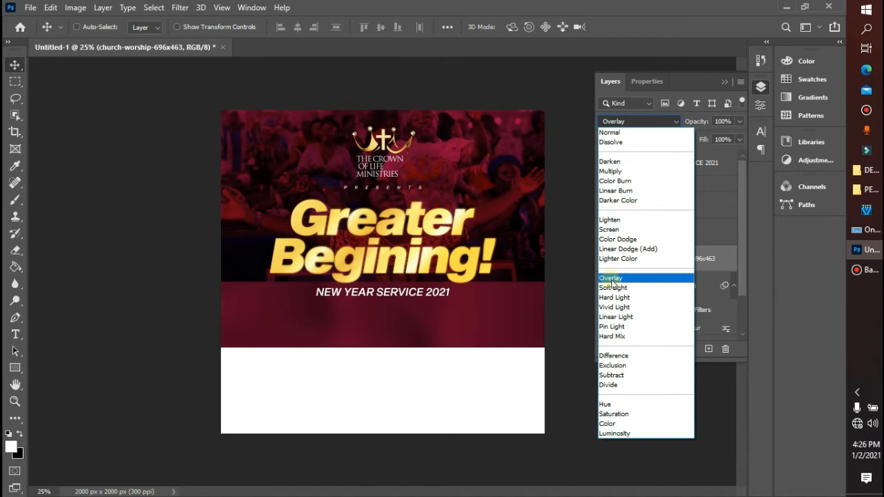
{"action": "left_click", "coordinate": [614, 288]}
{"action": "left_click_drag", "start_coordinate": [656, 260], "coordinate": [669, 323]}
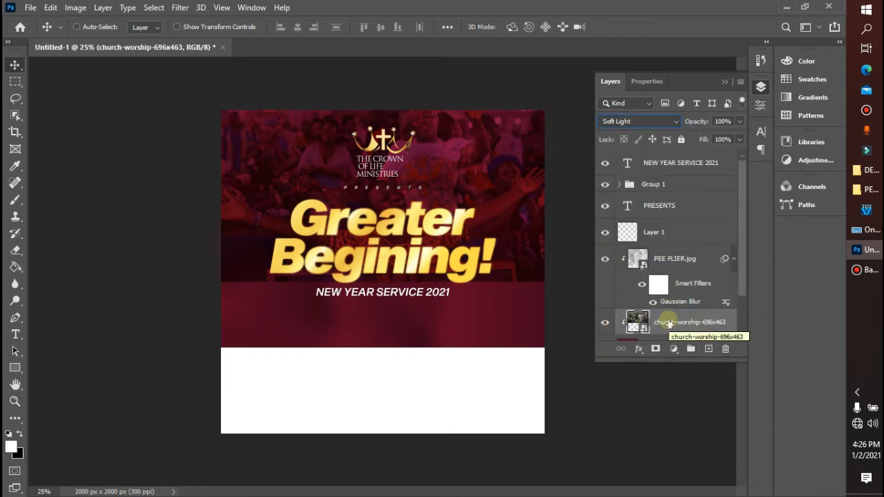
Rasterize the church-worship-696x463 layer and fade out its hard lower edge with a soft Eraser at size 1100
{"action": "right_click", "coordinate": [677, 323]}
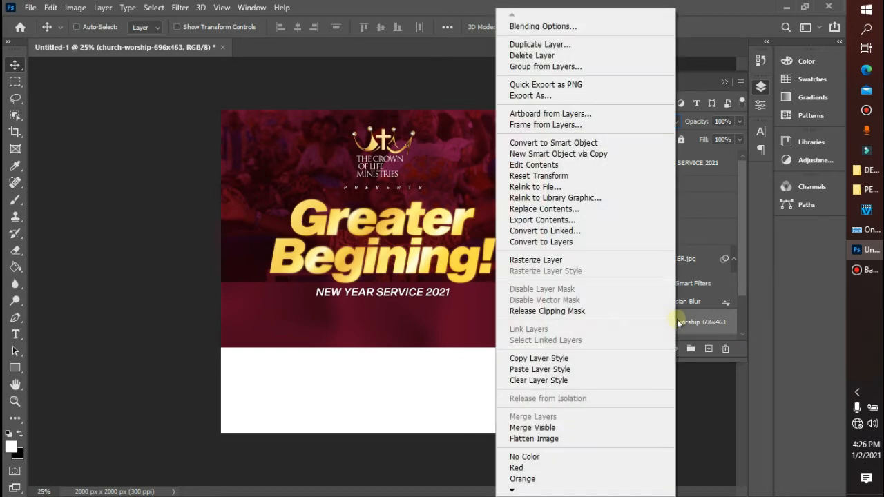
{"action": "left_click", "coordinate": [576, 205]}
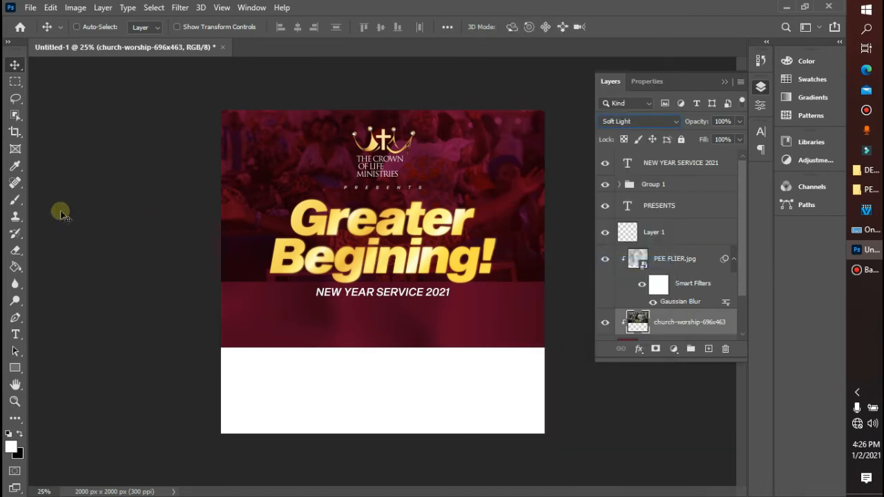
{"action": "left_click", "coordinate": [15, 249]}
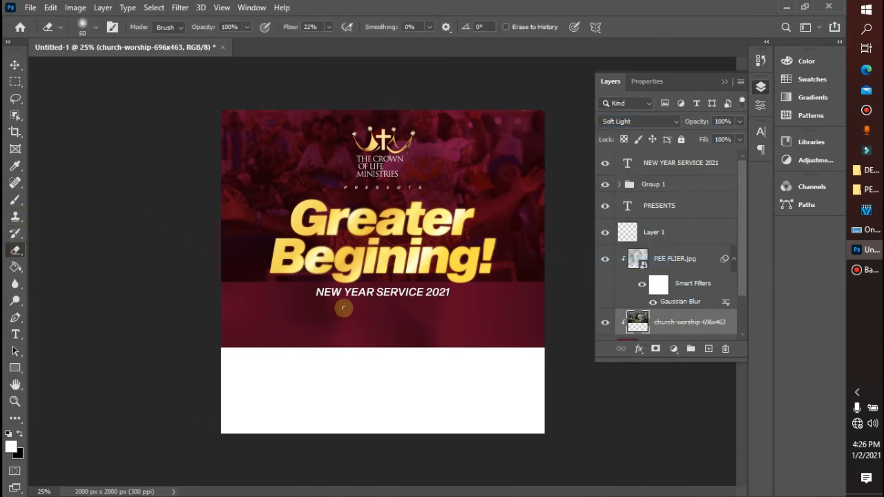
{"action": "key", "text": "bracketright"}
{"action": "key", "text": "bracketright"}
{"action": "key", "text": "bracketright"}
{"action": "key", "text": "bracketright"}
{"action": "key", "text": "bracketright"}
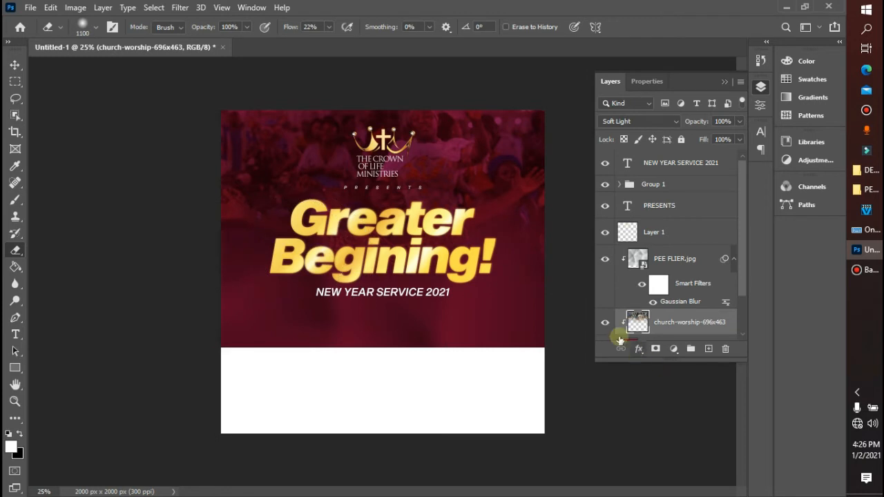
Lower the church-worship-696x463 layer's Fill to 63%
{"action": "left_click", "coordinate": [737, 139]}
{"action": "left_click_drag", "start_coordinate": [737, 139], "coordinate": [707, 154]}
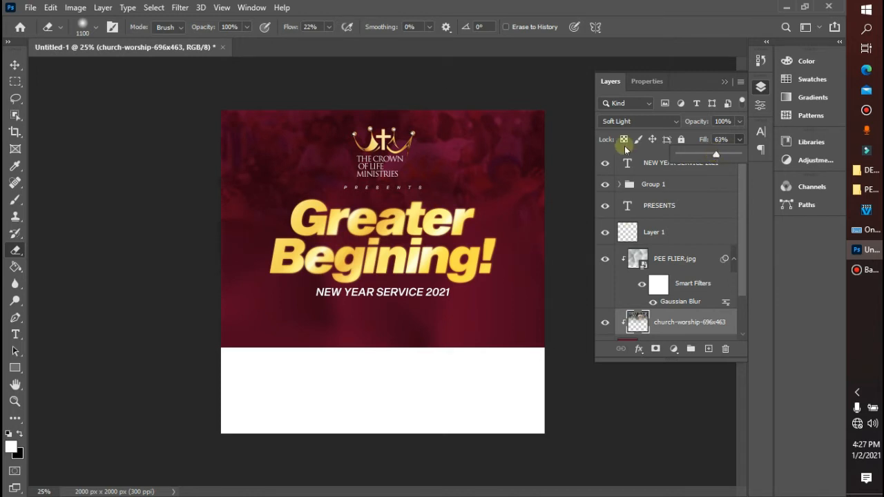
Nudge the "PRESENTS" text slightly down between the ministry logo and "Greater"
{"action": "left_click", "coordinate": [14, 64]}
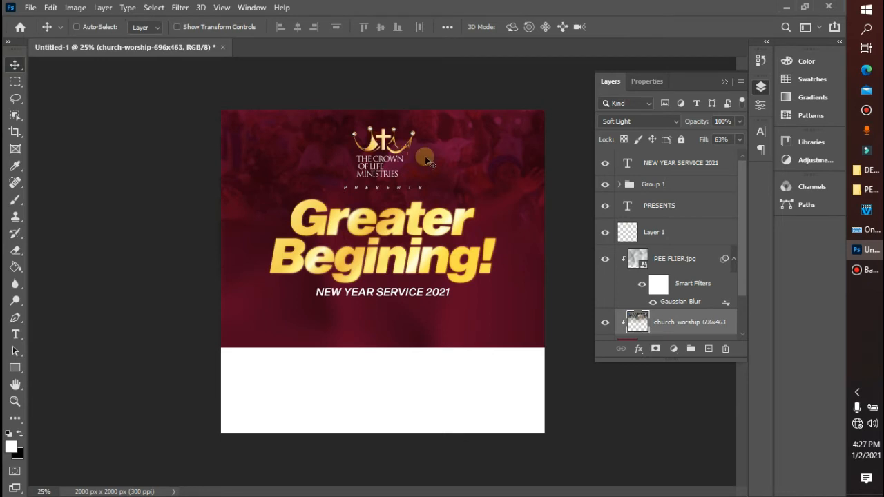
{"action": "right_click", "coordinate": [388, 192]}
{"action": "left_click", "coordinate": [408, 194]}
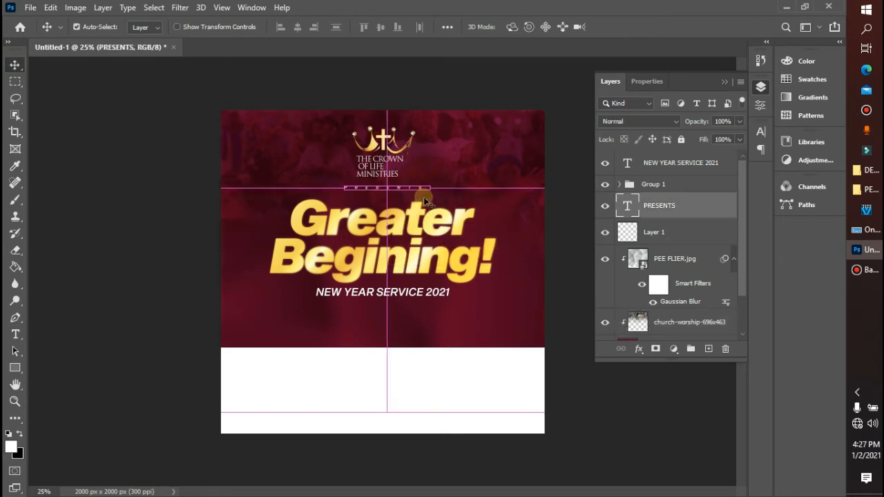
{"action": "key", "text": "ctrl+t"}
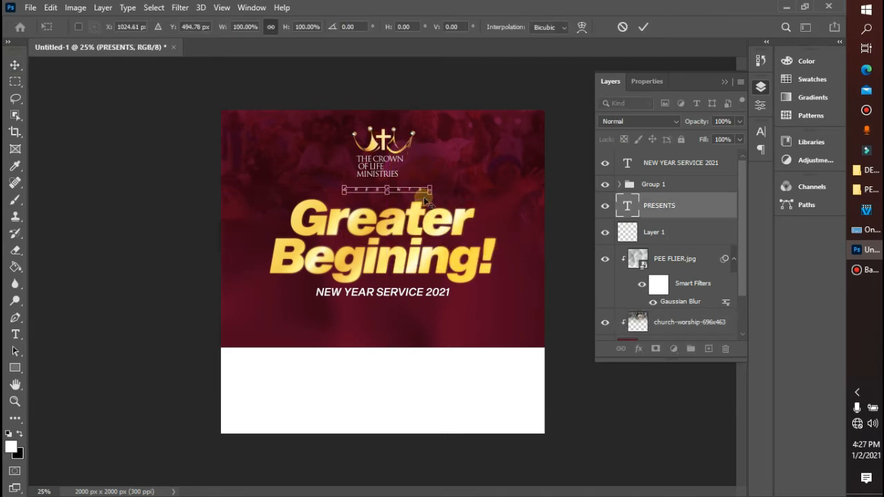
{"action": "key", "text": "Return"}
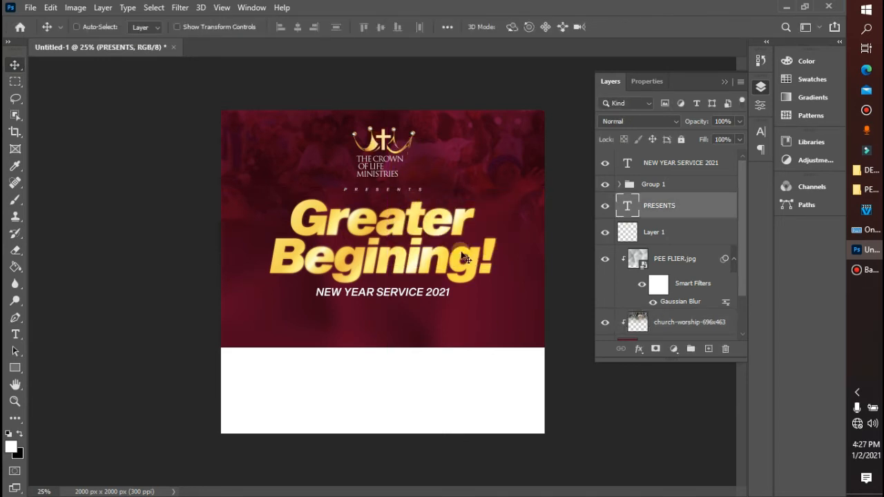
Add a new text reading "7th January 2021" below "NEW YEAR SERVICE 2021" with tracking set to -75
{"action": "left_click", "coordinate": [15, 335]}
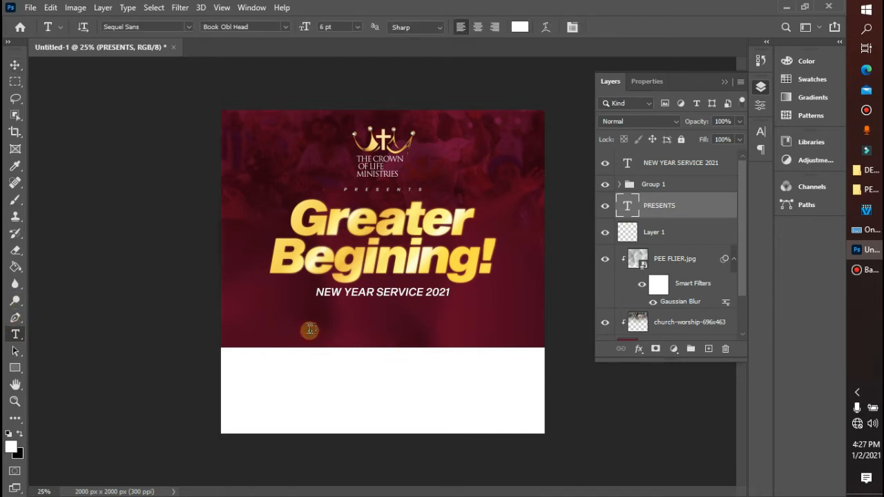
{"action": "left_click", "coordinate": [310, 330]}
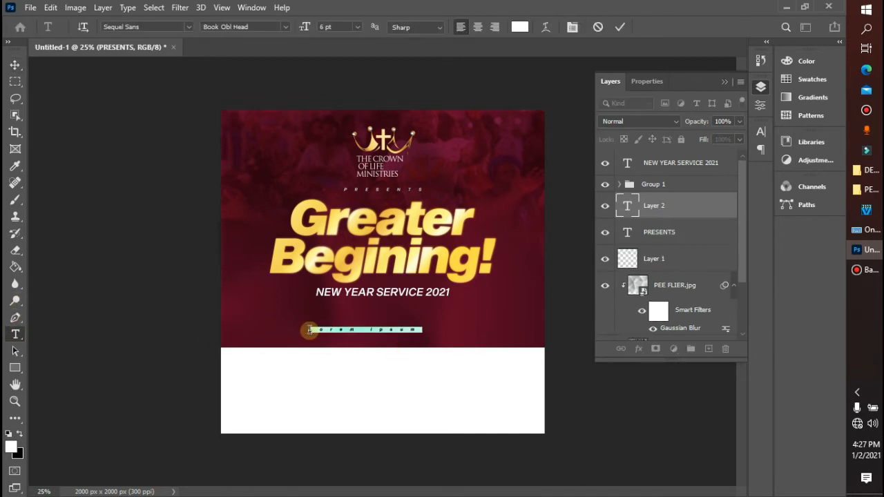
{"action": "left_click", "coordinate": [572, 27]}
{"action": "left_click", "coordinate": [739, 179]}
{"action": "left_click", "coordinate": [726, 201]}
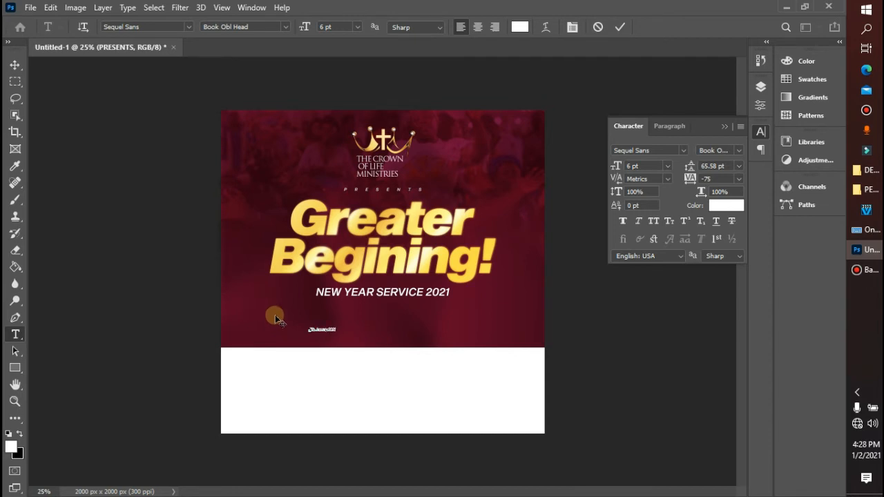
Set the whole "7th January 2021" text to 18 pt and move it beneath "NEW YEAR SERVICE 2021"
{"action": "right_click", "coordinate": [322, 329]}
{"action": "left_click", "coordinate": [365, 81]}
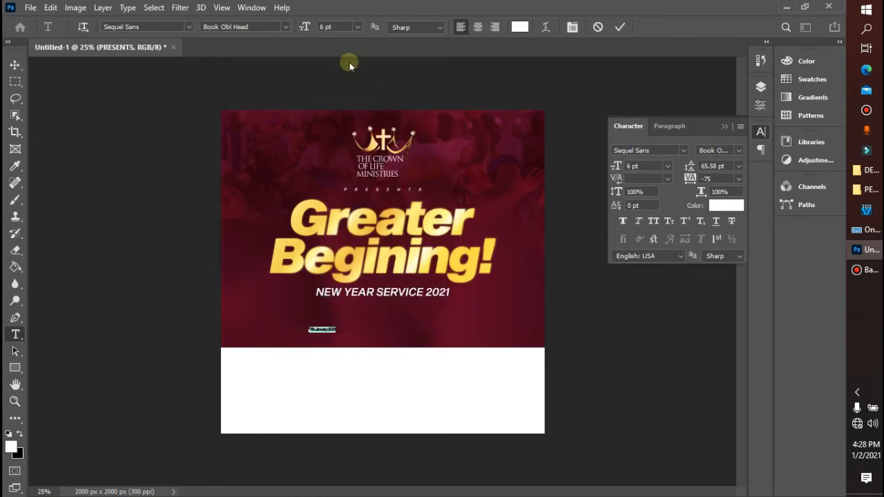
{"action": "left_click", "coordinate": [354, 27]}
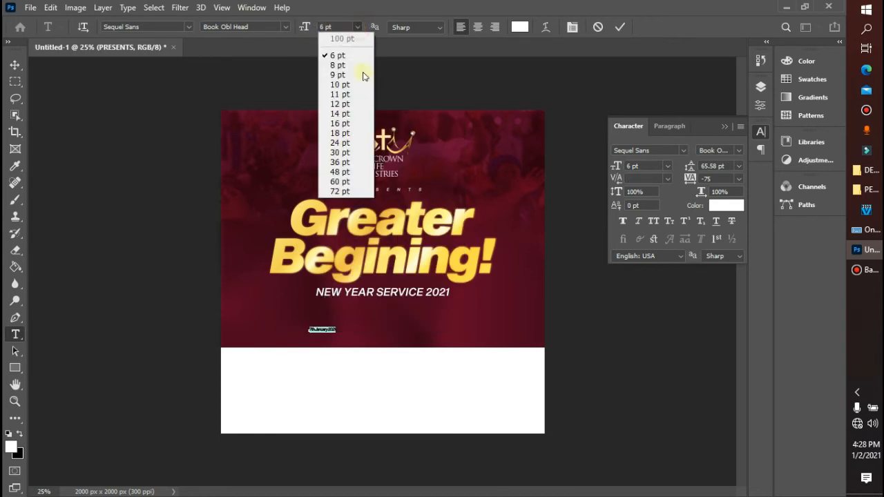
{"action": "left_click", "coordinate": [348, 130]}
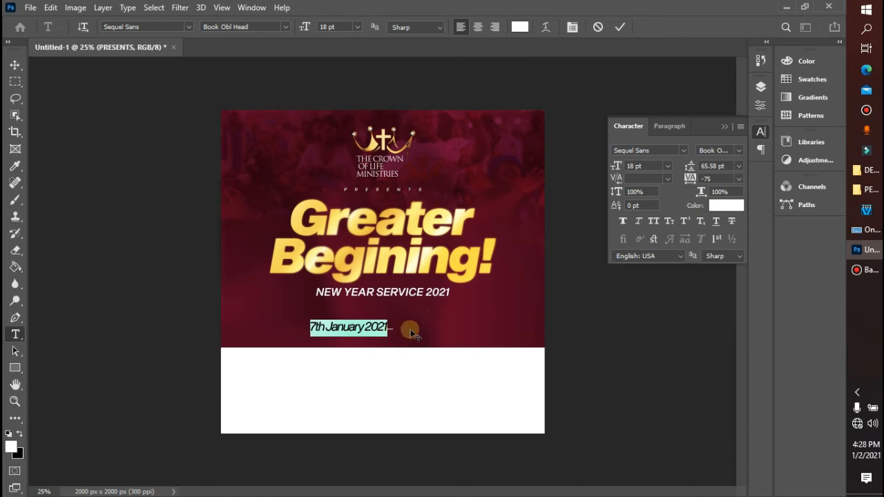
{"action": "left_click_drag", "start_coordinate": [410, 330], "coordinate": [427, 325]}
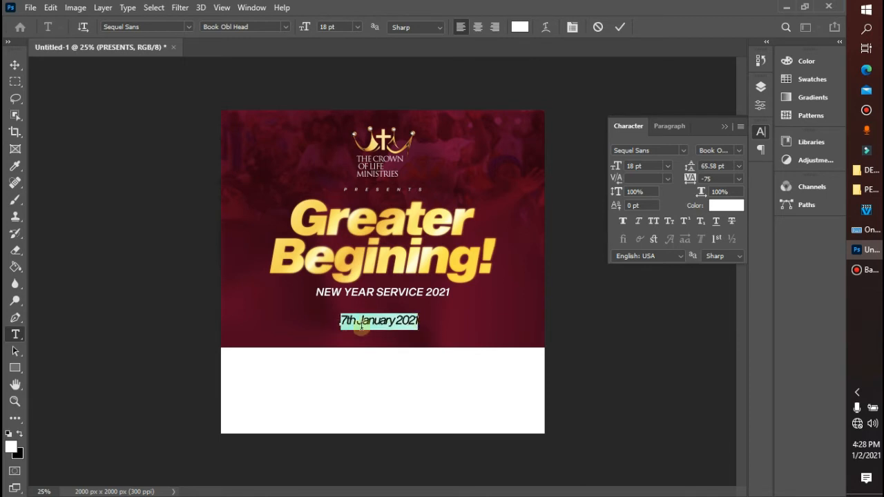
Set the tracking of the "7th January 2021" text to -25 and commit the text edit
{"action": "left_click", "coordinate": [737, 178]}
{"action": "left_click", "coordinate": [733, 221]}
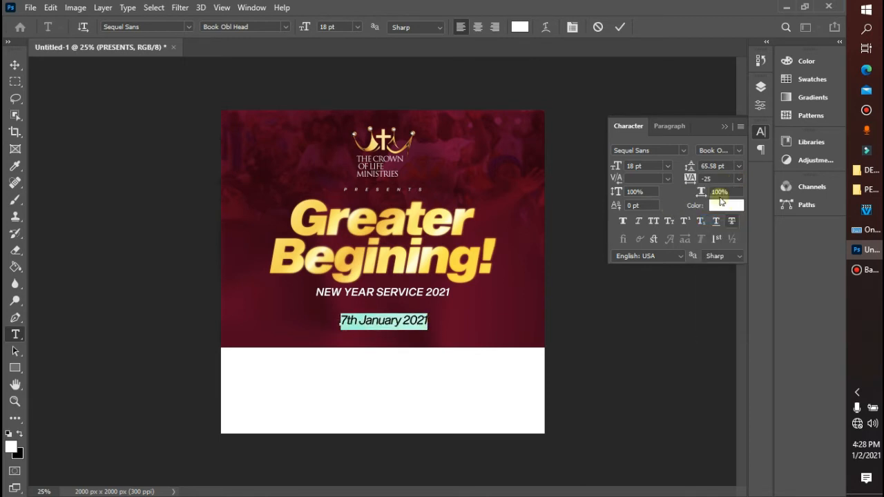
{"action": "left_click", "coordinate": [620, 27]}
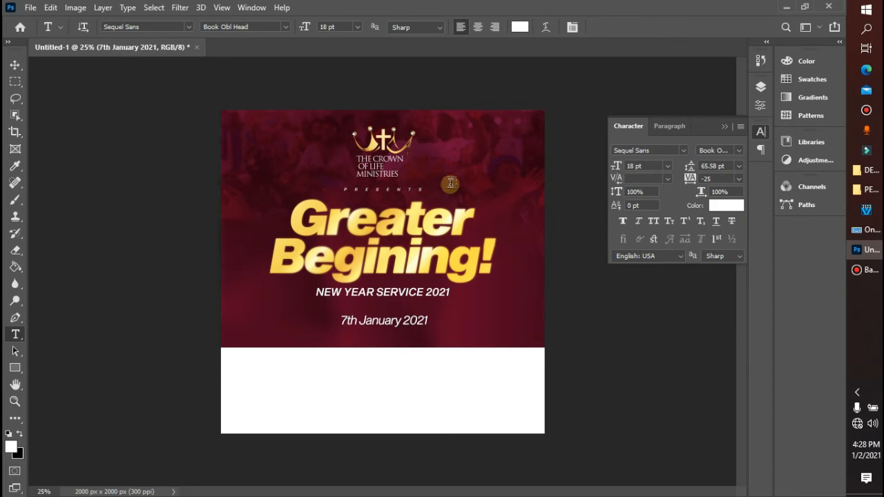
Centre the "7th January 2021" text horizontally on the canvas and nudge it slightly up
{"action": "left_click", "coordinate": [16, 64]}
{"action": "key", "text": "ctrl+a"}
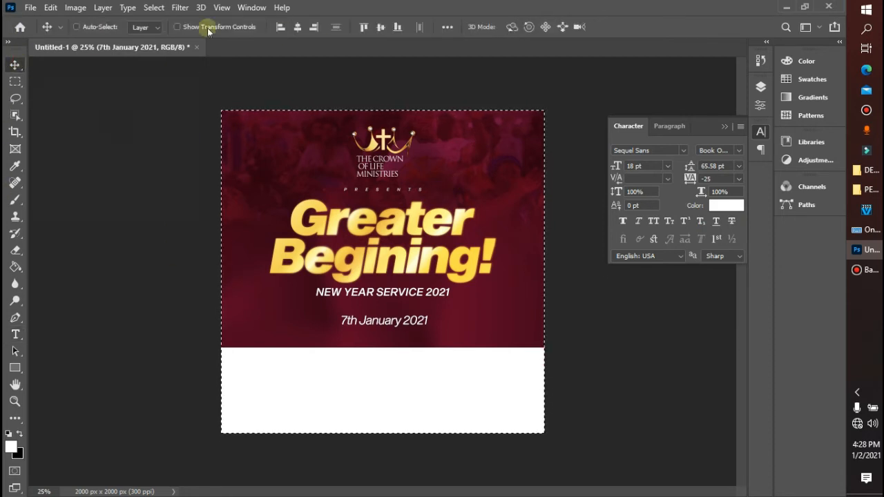
{"action": "left_click", "coordinate": [297, 27]}
{"action": "key", "text": "ctrl+t"}
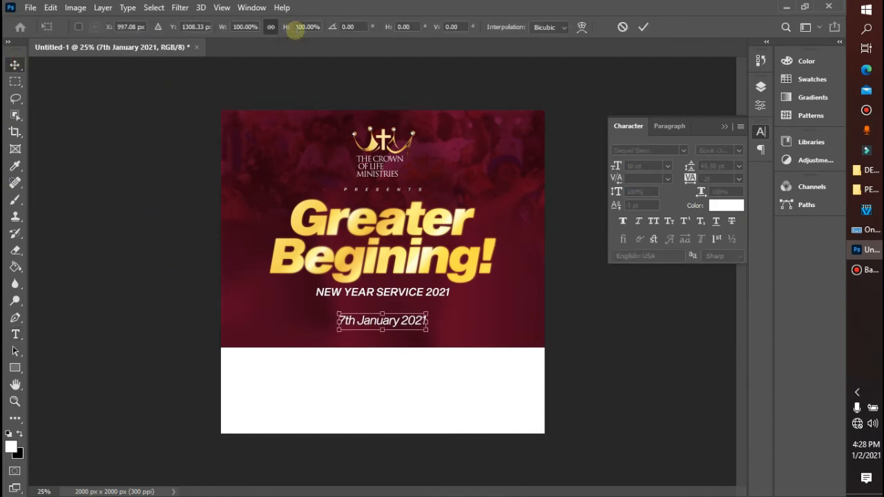
{"action": "key", "text": "Return"}
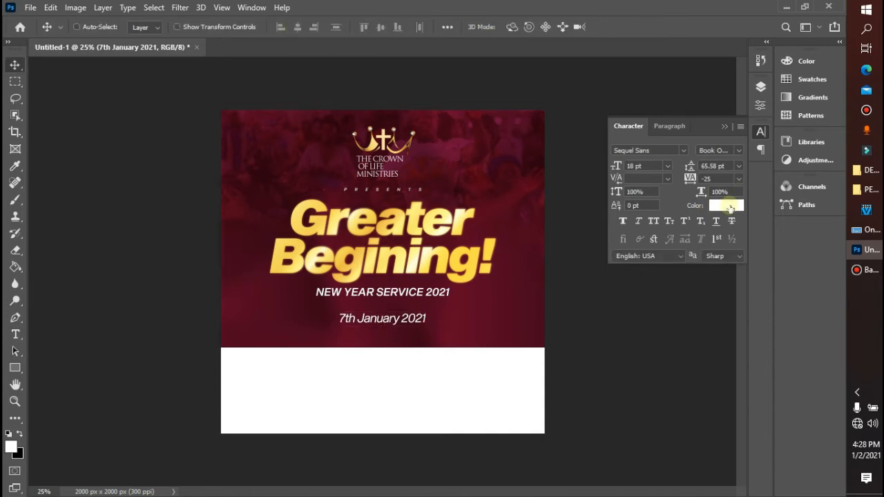
Recolour the "7th January 2021" text to gold f4d15a sampled from the "Greater Begining!" heading
{"action": "left_click", "coordinate": [728, 206]}
{"action": "left_click", "coordinate": [385, 230]}
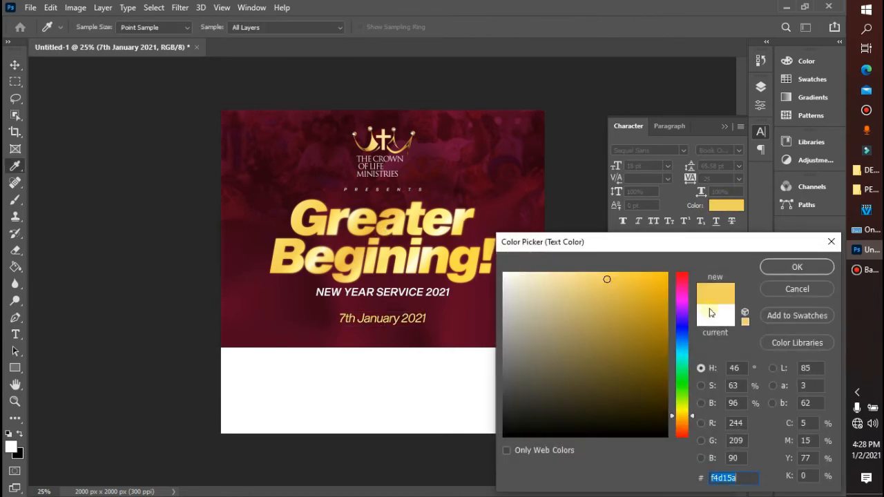
{"action": "left_click", "coordinate": [797, 266]}
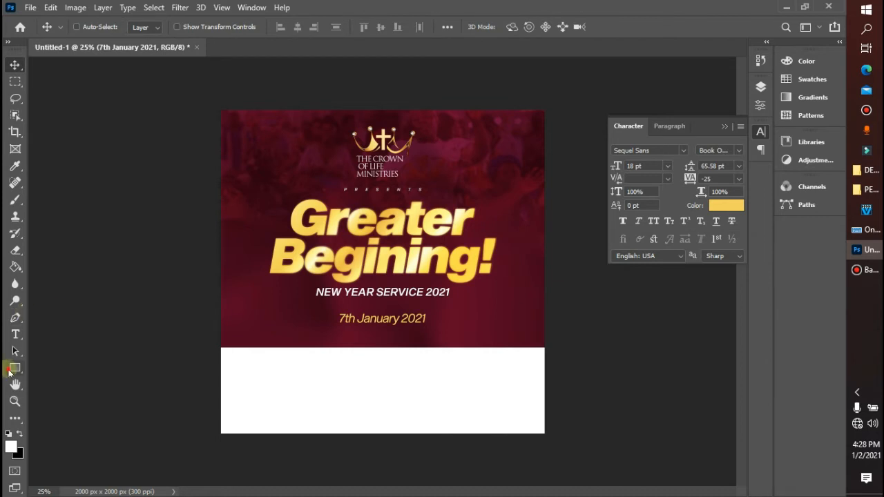
Draw a thin white line about 468 px by 4 px above the date and place a duplicate below the date, offset to the right
{"action": "left_click", "coordinate": [14, 369]}
{"action": "left_click_drag", "start_coordinate": [304, 310], "coordinate": [379, 310]}
{"action": "left_click", "coordinate": [16, 64]}
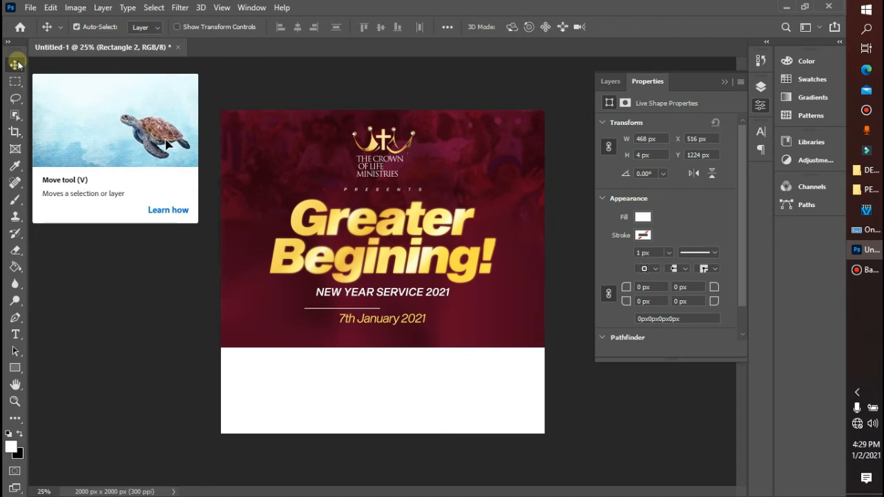
{"action": "key", "text": "ctrl+j"}
{"action": "left_click_drag", "start_coordinate": [345, 315], "coordinate": [425, 340]}
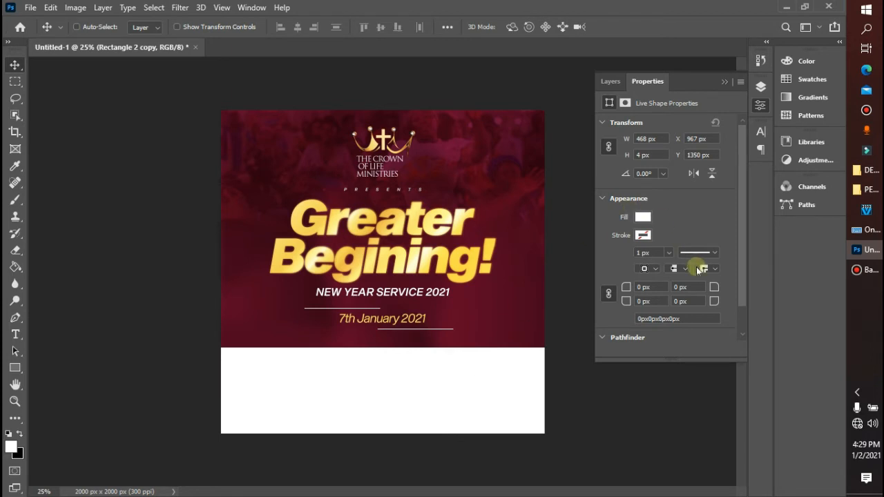
Group the two white line layers, centre the group horizontally on the canvas and clear the selection
{"action": "left_click", "coordinate": [760, 87]}
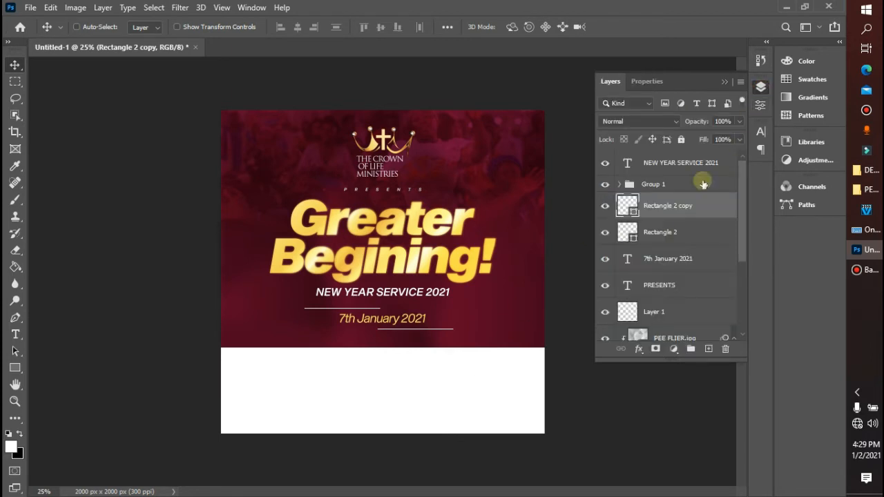
{"action": "left_click", "coordinate": [665, 231], "text": "shift"}
{"action": "key", "text": "ctrl+g"}
{"action": "key", "text": "ctrl+a"}
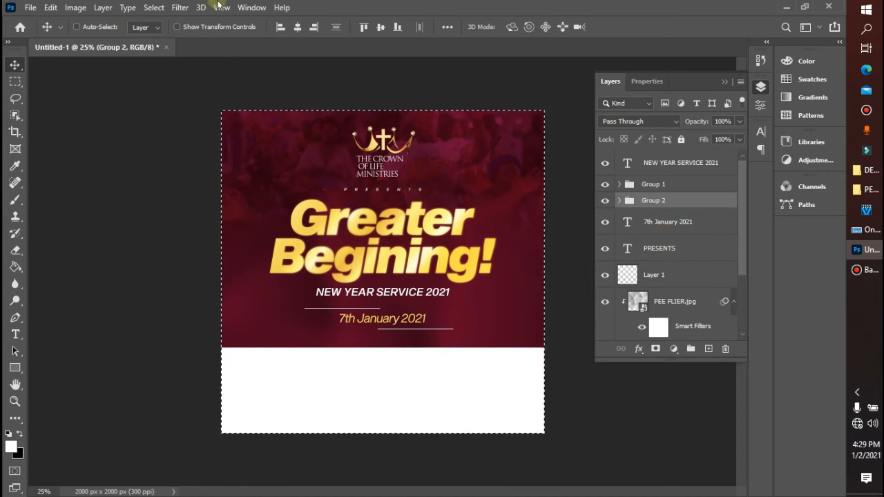
{"action": "left_click", "coordinate": [297, 28]}
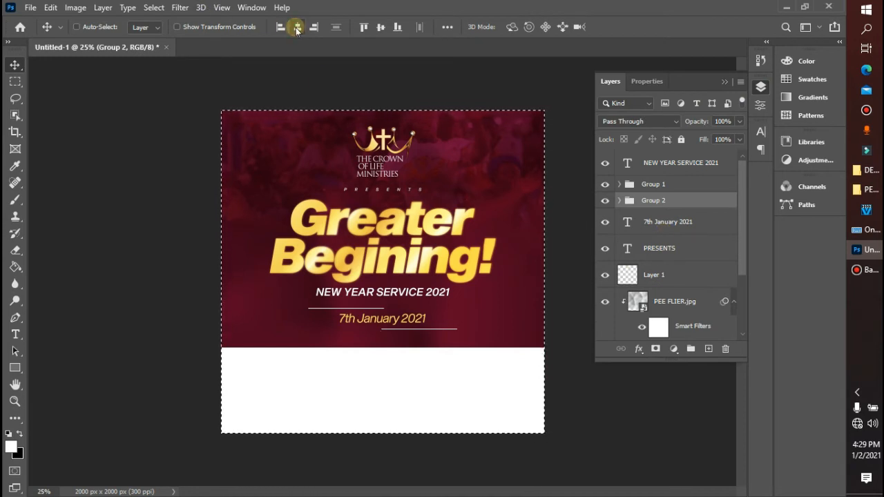
{"action": "key", "text": "ctrl+d"}
Move the dark red Rectangle 1 layer down to leave more red space beneath the date
{"action": "left_click", "coordinate": [515, 330]}
{"action": "right_click", "coordinate": [515, 330]}
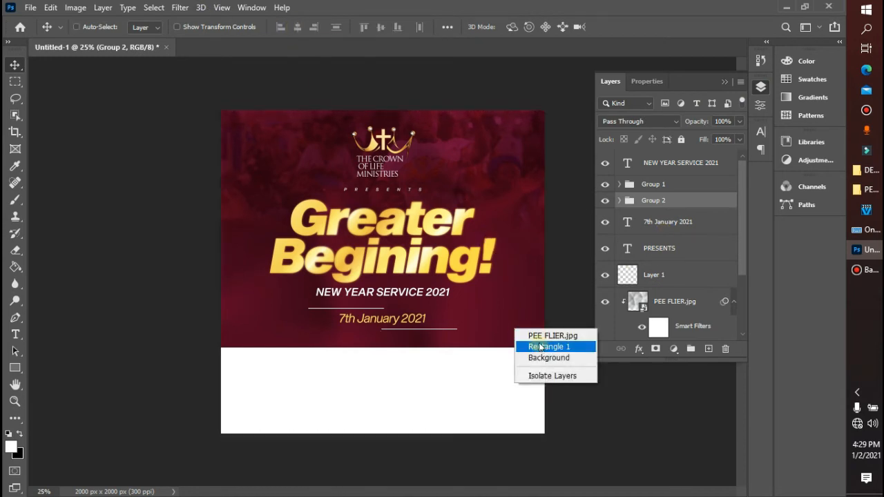
{"action": "left_click", "coordinate": [541, 346]}
{"action": "key", "text": "ctrl+t"}
{"action": "key", "text": "shift+Down"}
{"action": "key", "text": "shift+Down"}
{"action": "key", "text": "shift+Down"}
{"action": "key", "text": "shift+Down"}
{"action": "key", "text": "shift+Down"}
{"action": "key", "text": "shift+Down"}
{"action": "key", "text": "shift+Down"}
{"action": "key", "text": "shift+Down"}
{"action": "key", "text": "shift+Down"}
{"action": "key", "text": "shift+Down"}
{"action": "key", "text": "shift+Down"}
{"action": "key", "text": "shift+Down"}
{"action": "key", "text": "shift+Down"}
{"action": "key", "text": "shift+Down"}
{"action": "key", "text": "shift+Down"}
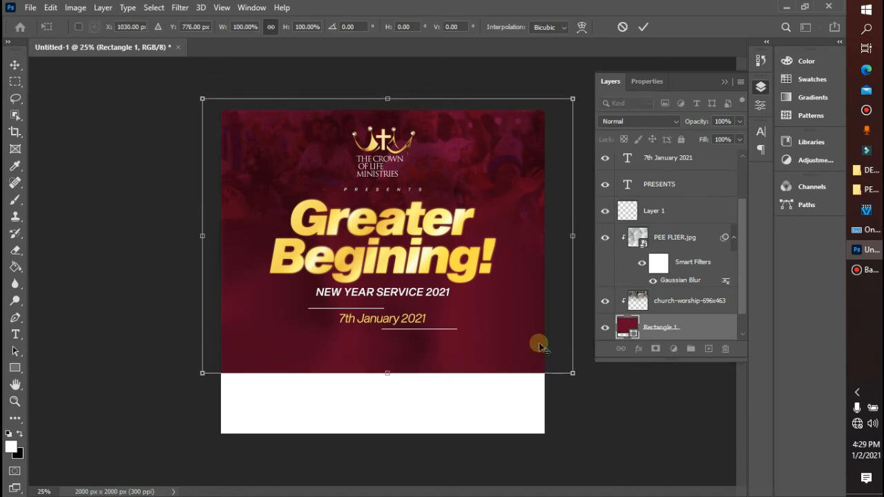
{"action": "double_click", "coordinate": [541, 345]}
Add the text "Time: 9AM (Glory Service)" beneath the date and move its layer directly above the PRESENTS layer
{"action": "left_click", "coordinate": [16, 336]}
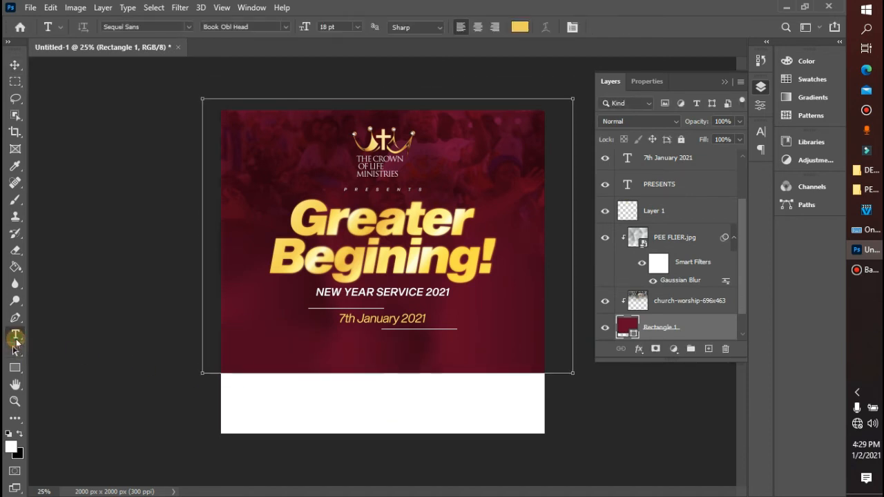
{"action": "left_click", "coordinate": [665, 332]}
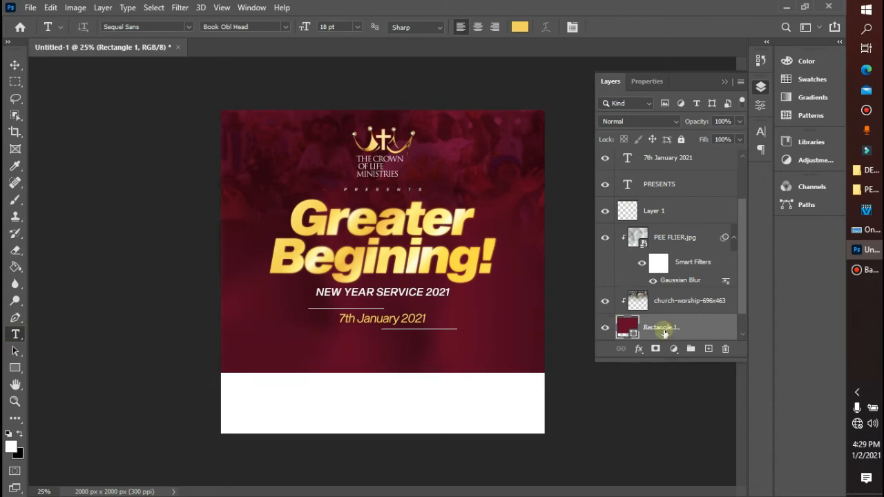
{"action": "left_click", "coordinate": [292, 352]}
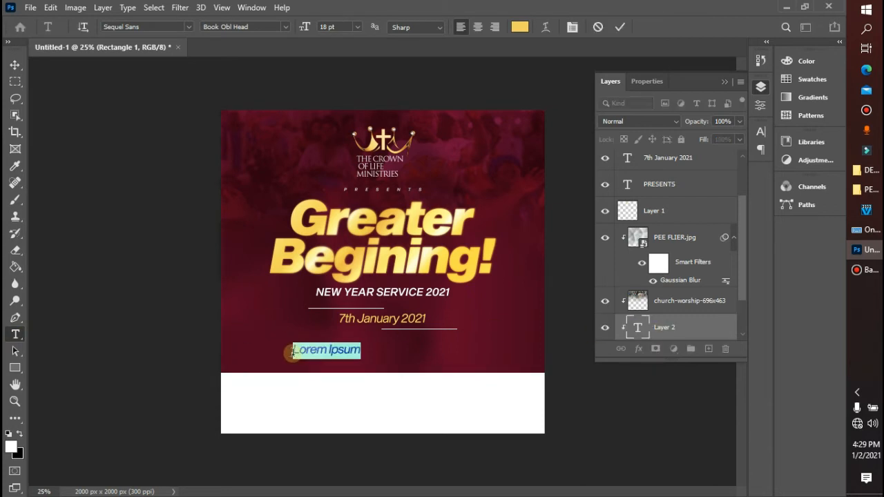
{"action": "key", "text": "BackSpace"}
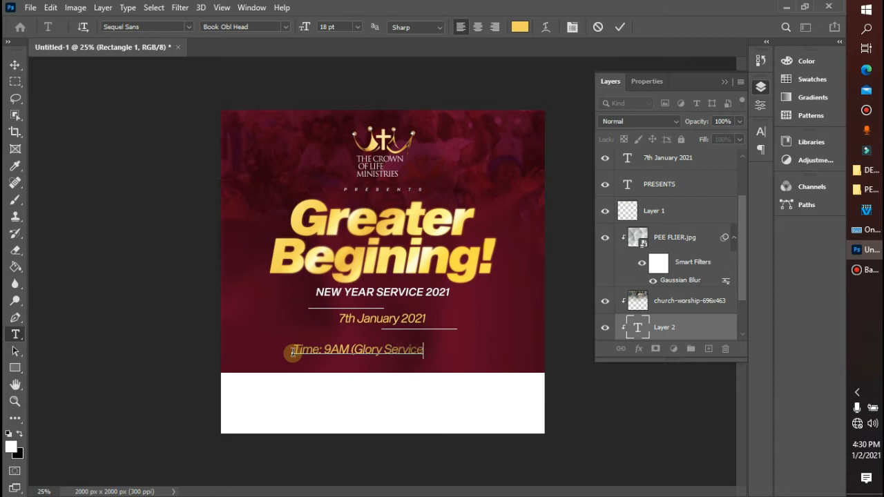
{"action": "left_click", "coordinate": [293, 353]}
{"action": "left_click", "coordinate": [621, 26]}
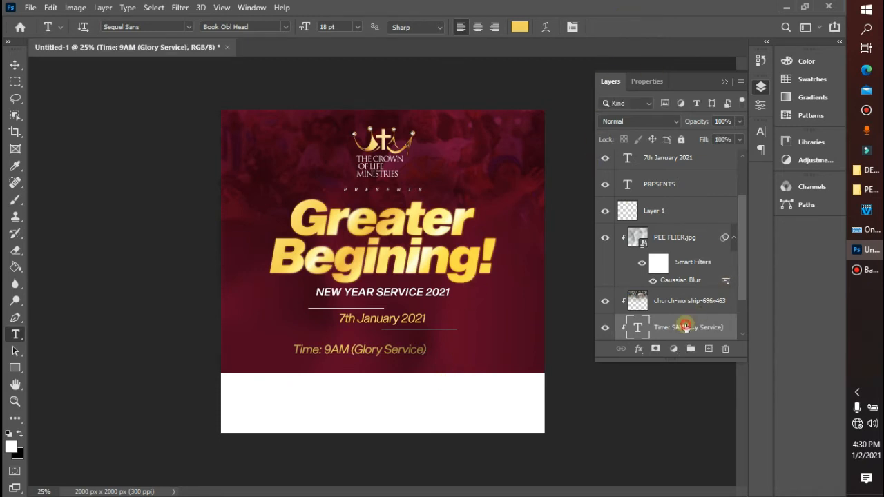
{"action": "left_click_drag", "start_coordinate": [687, 326], "coordinate": [675, 173]}
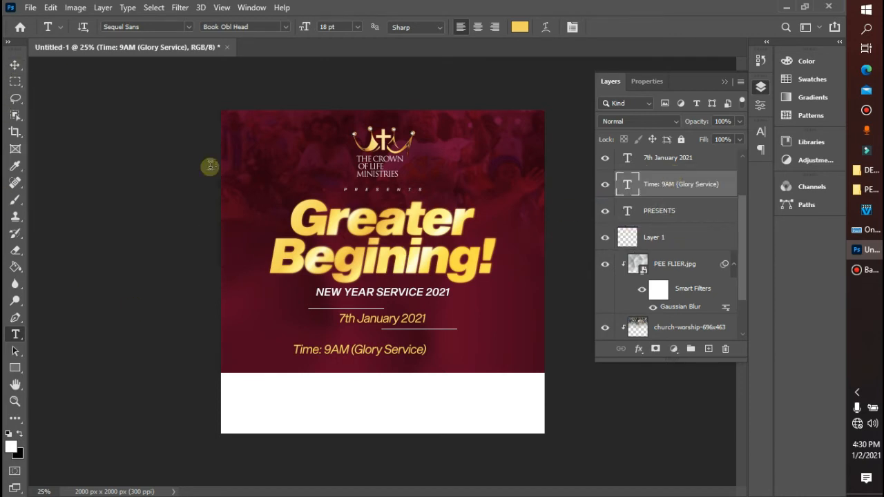
Centre the "Time: 9AM (Glory Service)" text horizontally on the canvas and nudge it slightly up towards the date
{"action": "key", "text": "ctrl+a"}
{"action": "left_click", "coordinate": [16, 64]}
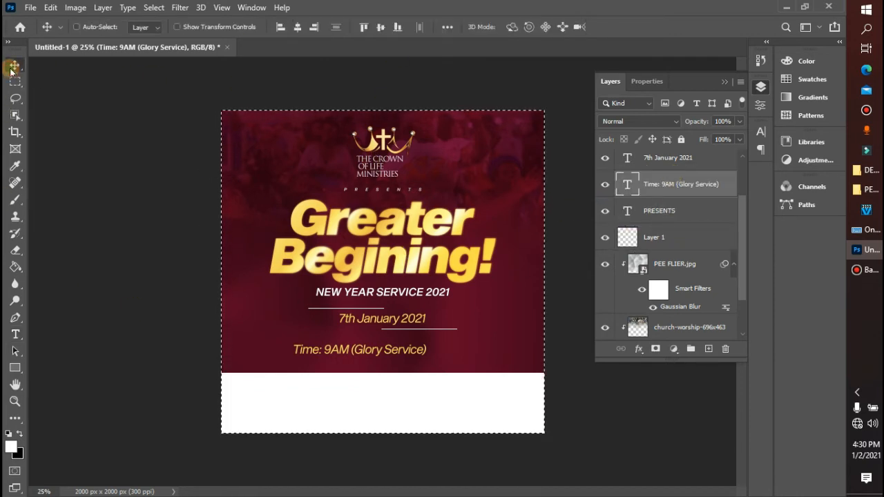
{"action": "left_click", "coordinate": [299, 28]}
{"action": "key", "text": "ctrl+t"}
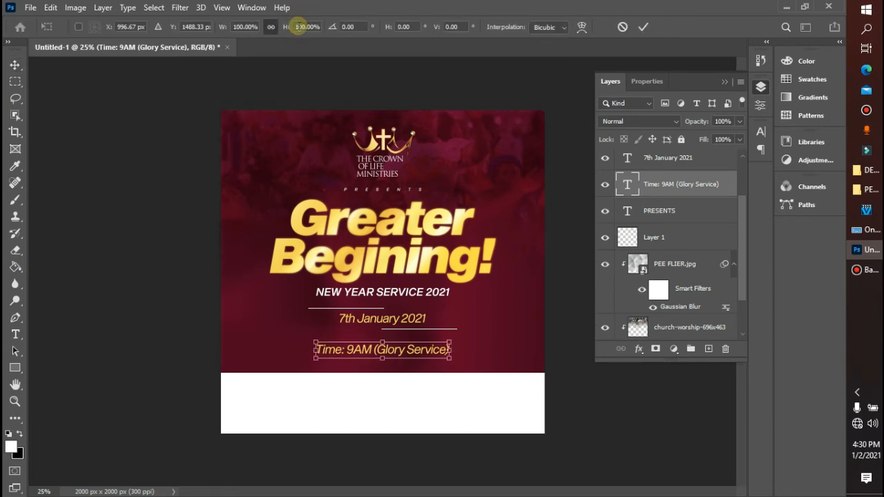
{"action": "key", "text": "Up"}
{"action": "key", "text": "Up"}
{"action": "key", "text": "Up"}
{"action": "key", "text": "Up"}
{"action": "key", "text": "Up"}
{"action": "key", "text": "Up"}
{"action": "key", "text": "Up"}
{"action": "key", "text": "Up"}
{"action": "key", "text": "Up"}
{"action": "key", "text": "Up"}
{"action": "key", "text": "Return"}
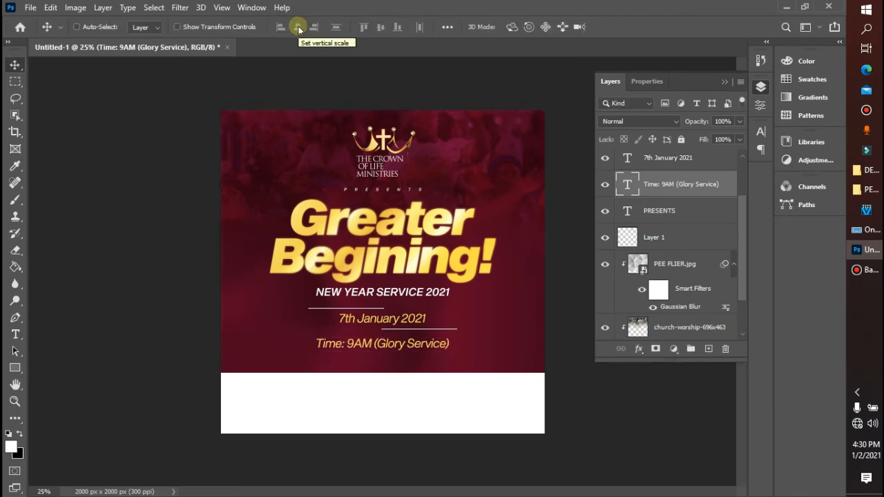
Move the dark red Rectangle 1 layer slightly up so its lower edge sits closer to the time text
{"action": "right_click", "coordinate": [484, 371]}
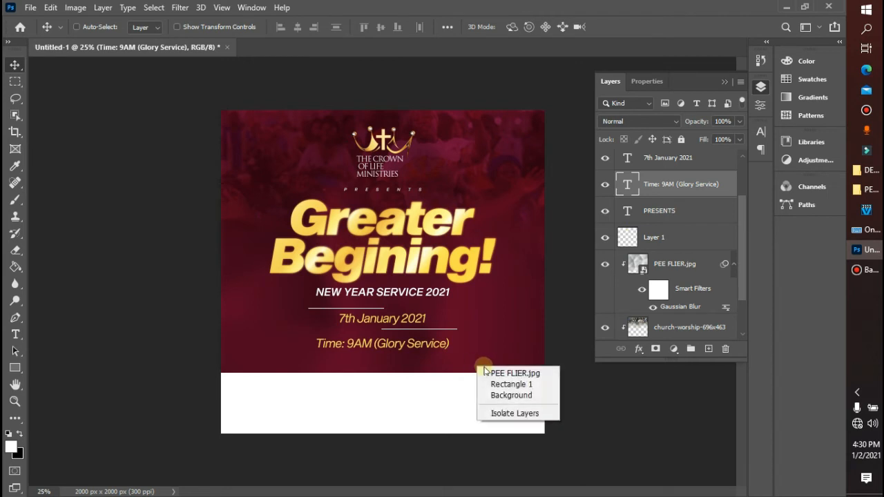
{"action": "left_click", "coordinate": [492, 373]}
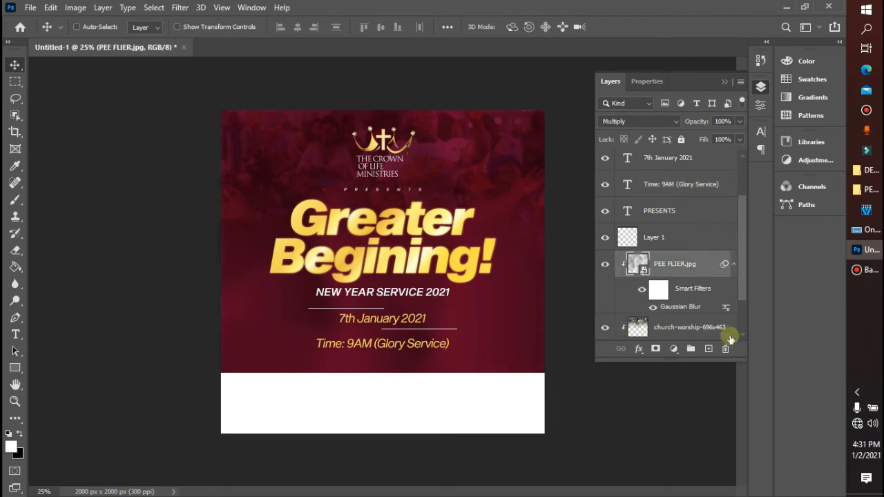
{"action": "scroll", "coordinate": [743, 336], "scroll_direction": "down", "scroll_amount": 2}
{"action": "left_click", "coordinate": [686, 302]}
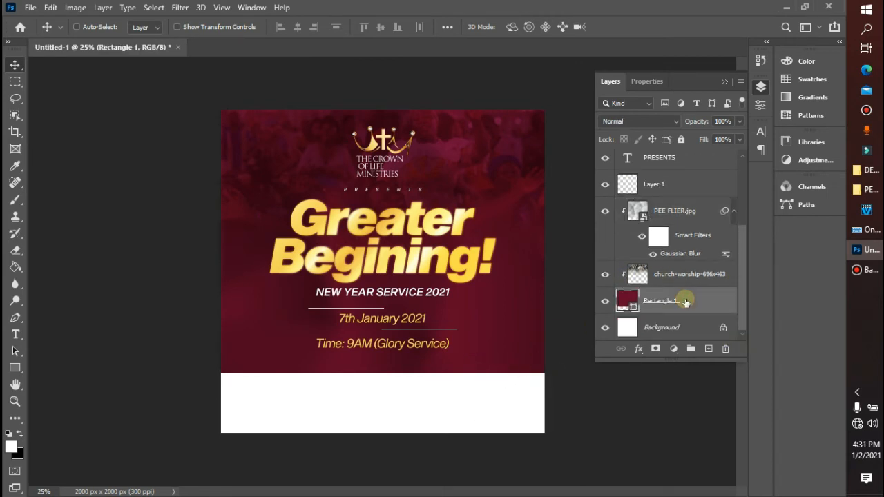
{"action": "key", "text": "shift+Up"}
{"action": "key", "text": "shift+Up"}
{"action": "key", "text": "shift+Up"}
{"action": "key", "text": "shift+Up"}
{"action": "key", "text": "shift+Up"}
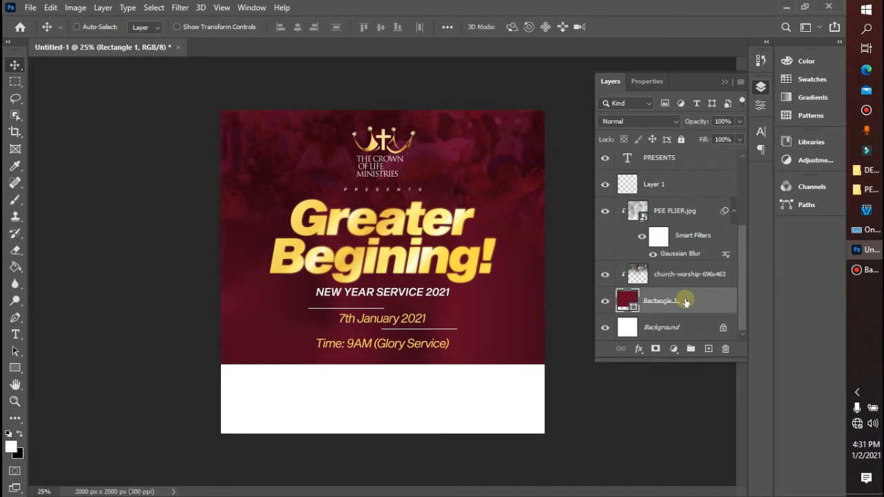
{"action": "key", "text": "shift+Down"}
Recolour only "9AM" in the time text to white ffffff and commit the text edit
{"action": "left_click", "coordinate": [15, 334]}
{"action": "left_click", "coordinate": [352, 345]}
{"action": "left_click_drag", "start_coordinate": [349, 345], "coordinate": [373, 344]}
{"action": "left_click", "coordinate": [519, 26]}
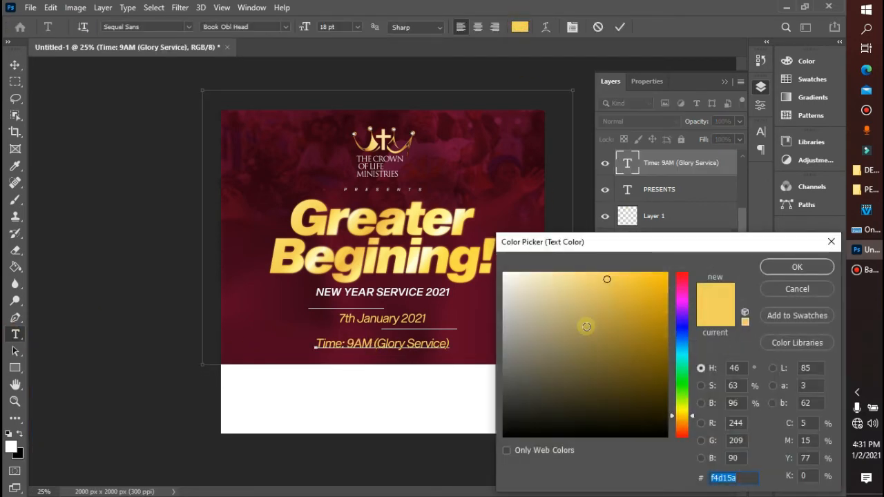
{"action": "type", "text": "ffffff"}
{"action": "left_click", "coordinate": [786, 268]}
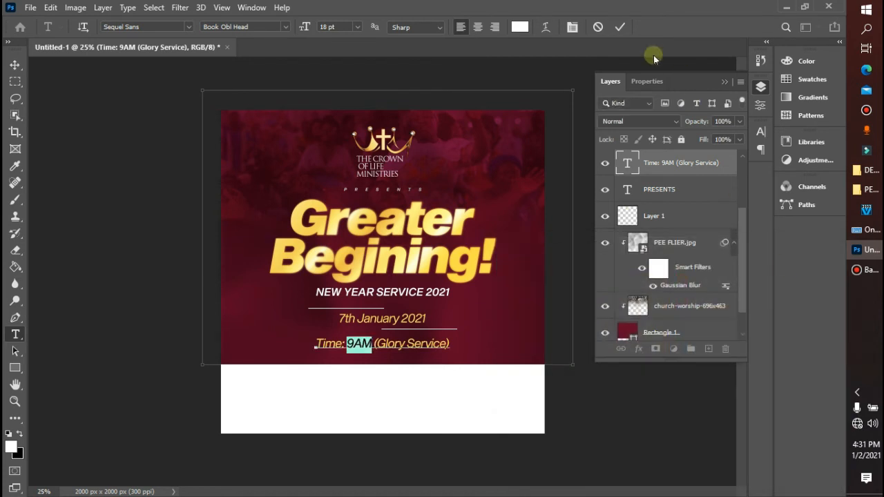
{"action": "left_click", "coordinate": [620, 26]}
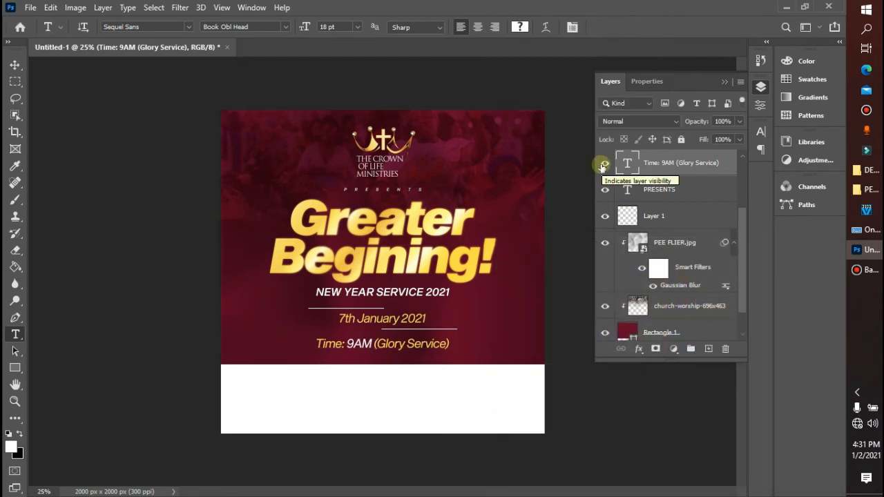
Add black text in the white strip reading "The Crown of Life Ministries Mega Auditorium" with the venue's address on a line below
{"action": "left_click", "coordinate": [267, 400]}
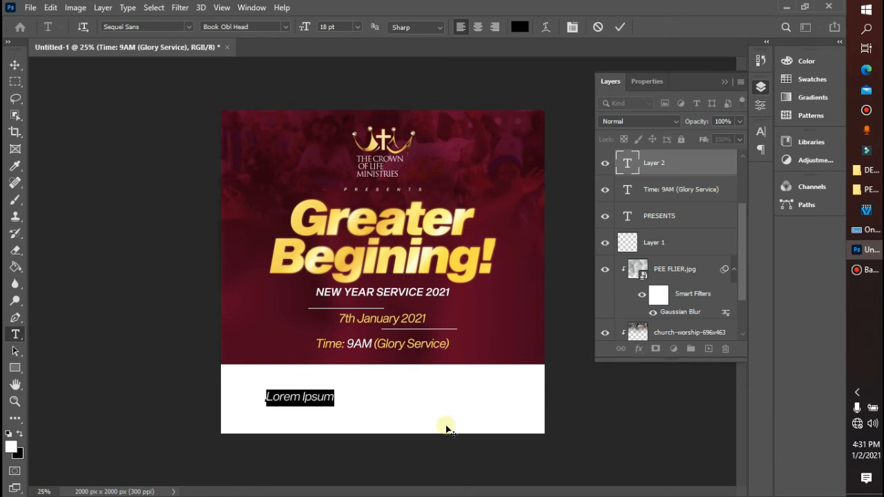
{"action": "key", "text": "BackSpace"}
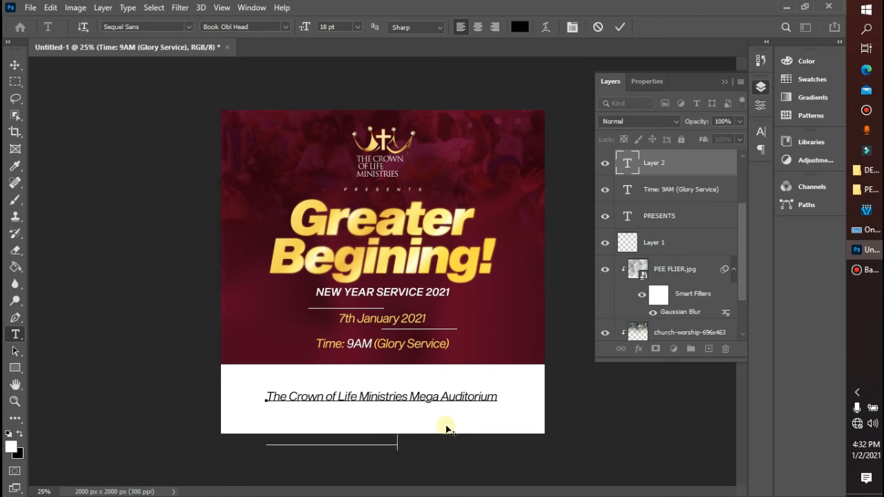
{"action": "left_click_drag", "start_coordinate": [525, 422], "coordinate": [525, 399]}
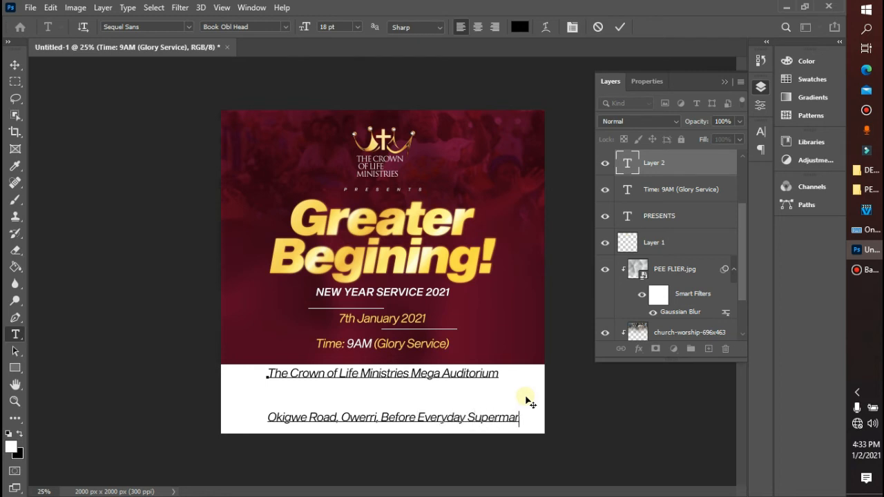
Centre-align both lines of the venue text with 16 pt leading and move the text to the middle of the white strip
{"action": "right_click", "coordinate": [524, 417]}
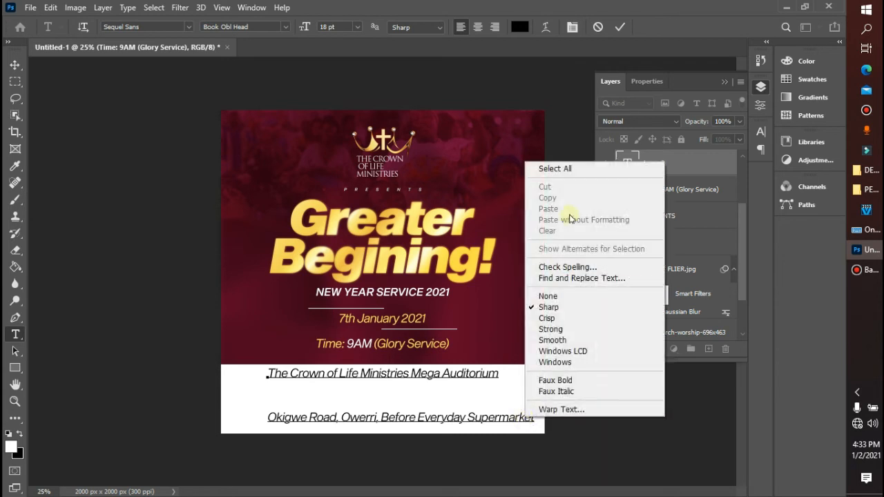
{"action": "left_click", "coordinate": [562, 176]}
{"action": "left_click", "coordinate": [477, 26]}
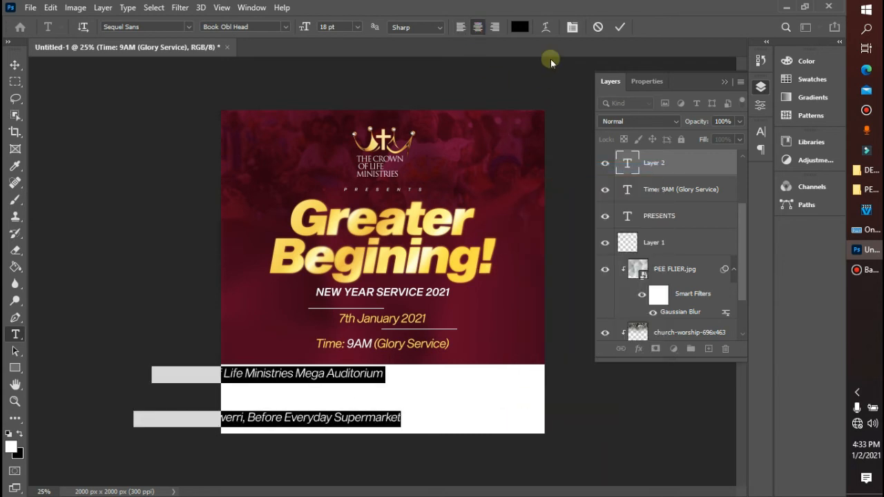
{"action": "left_click", "coordinate": [572, 27]}
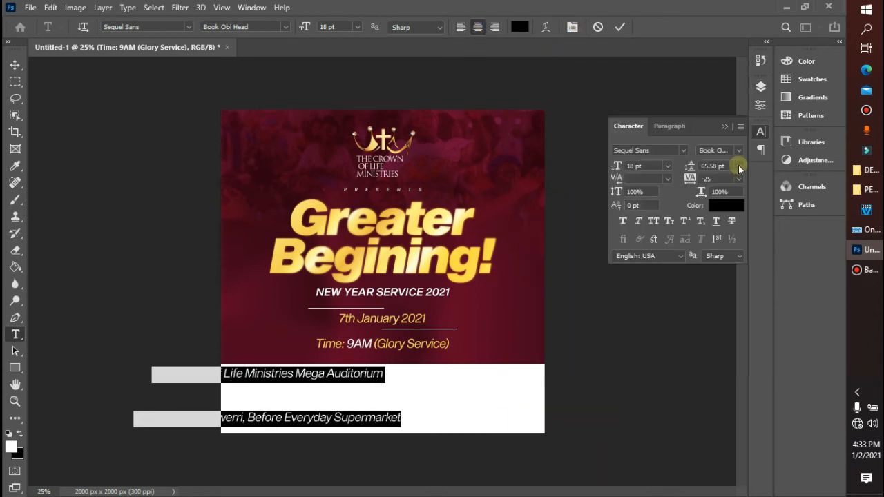
{"action": "left_click", "coordinate": [739, 166]}
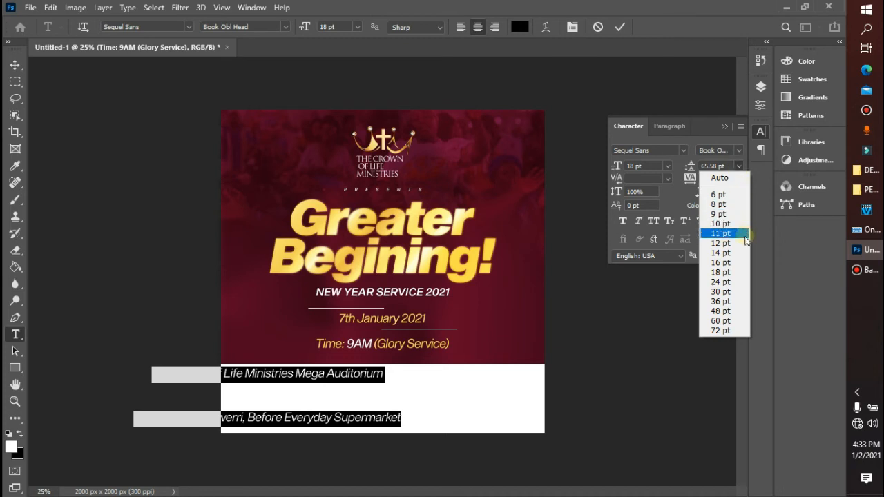
{"action": "left_click", "coordinate": [726, 262]}
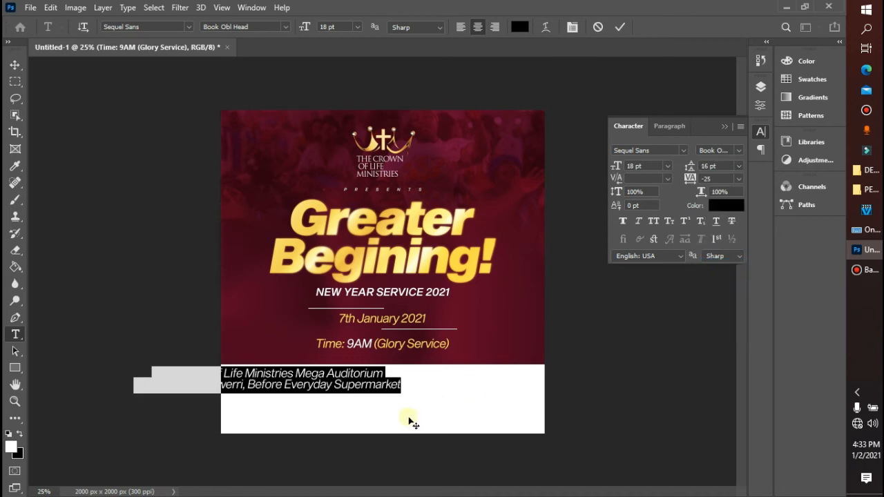
{"action": "left_click_drag", "start_coordinate": [410, 421], "coordinate": [521, 431]}
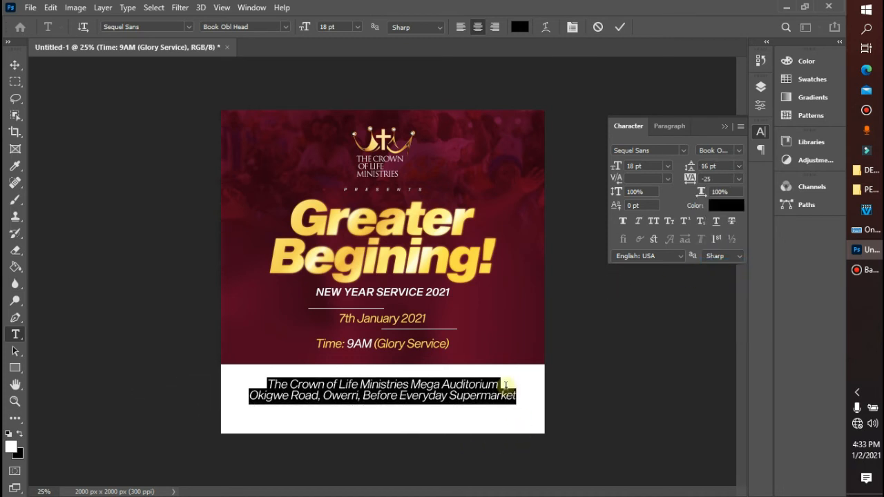
Set the venue line "The Crown of Life Ministries Mega Auditorium" to the Semi Bold Obl Head style
{"action": "left_click_drag", "start_coordinate": [500, 384], "coordinate": [223, 381]}
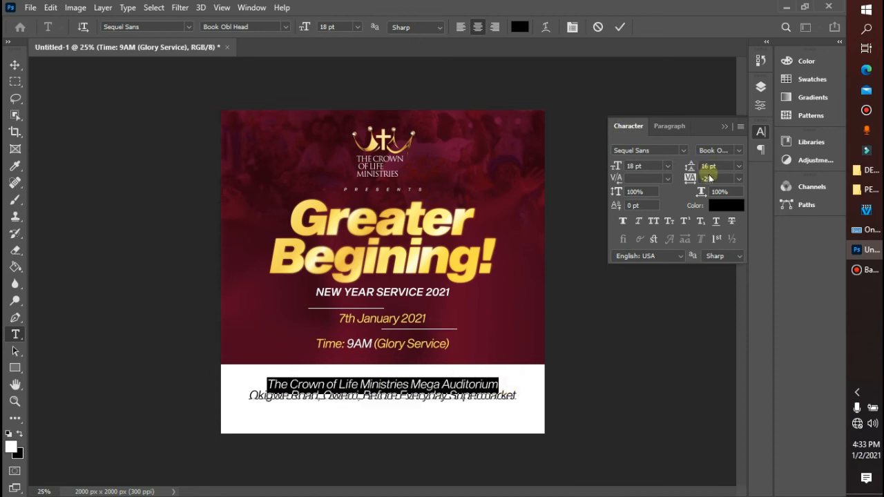
{"action": "left_click", "coordinate": [740, 153]}
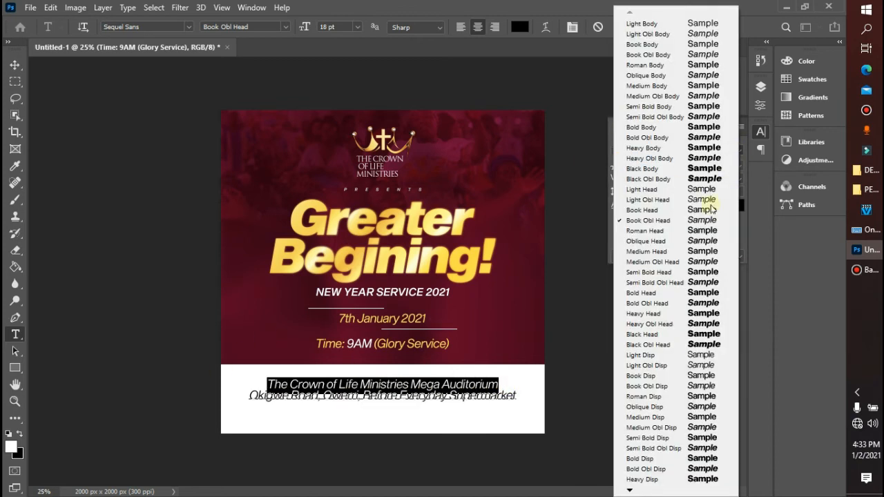
{"action": "left_click", "coordinate": [701, 281]}
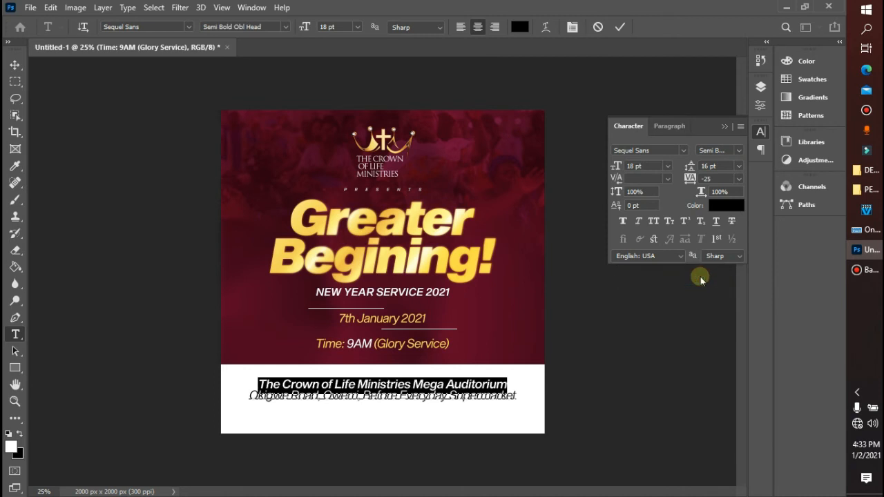
Commit the venue text edit and set the leading of both venue lines to 18 pt
{"action": "key", "text": "ctrl+h"}
{"action": "left_click", "coordinate": [463, 102]}
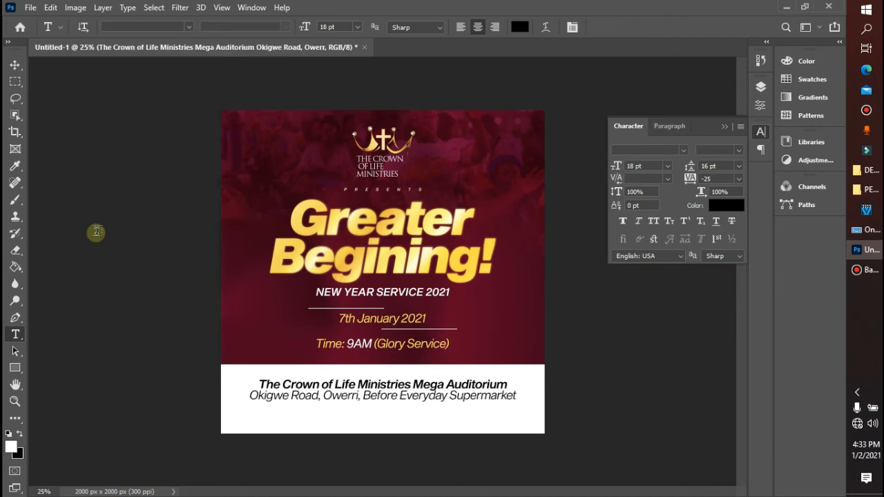
{"action": "left_click", "coordinate": [738, 166]}
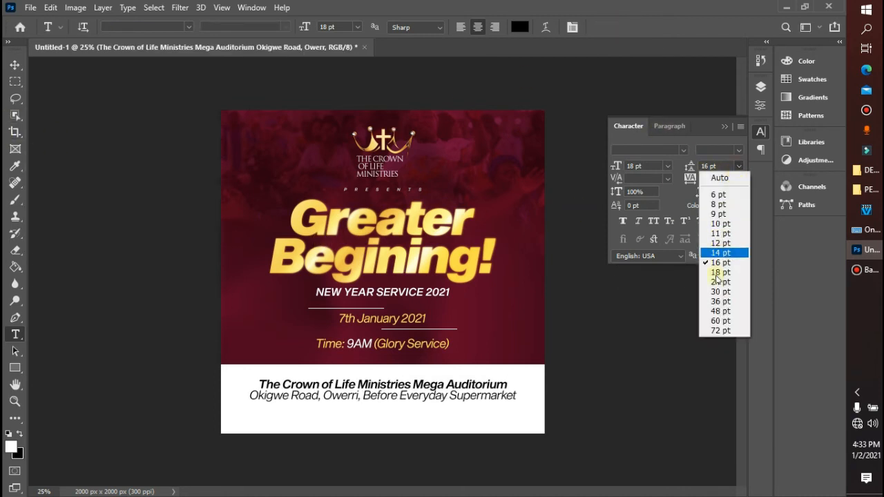
{"action": "left_click", "coordinate": [717, 277]}
{"action": "left_click", "coordinate": [736, 166]}
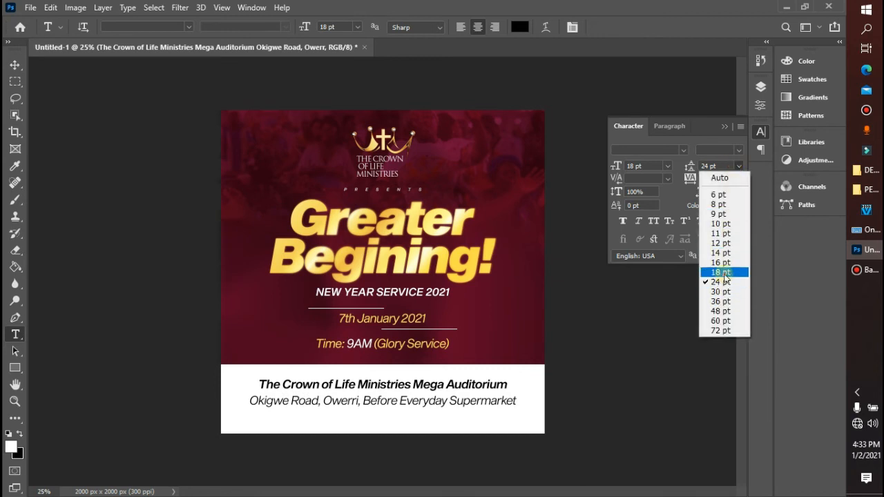
{"action": "left_click", "coordinate": [723, 273]}
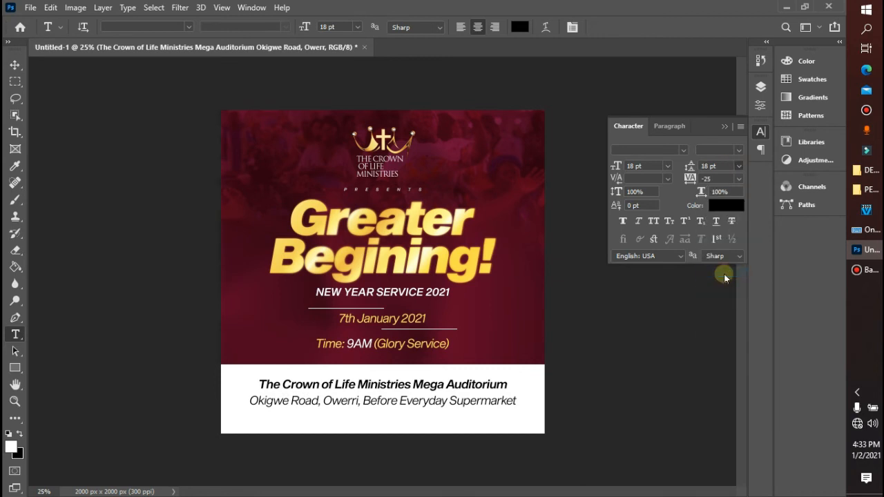
Centre the venue text horizontally on the whole canvas and clear the selection
{"action": "left_click", "coordinate": [15, 64]}
{"action": "key", "text": "ctrl+a"}
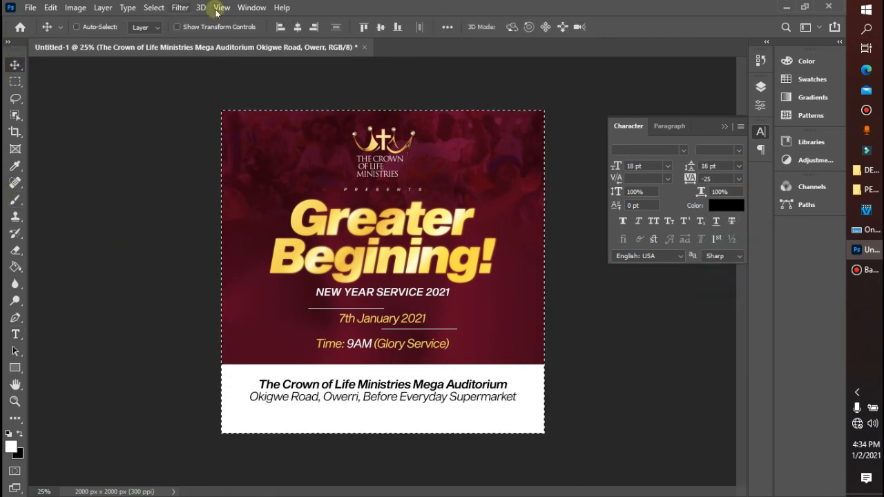
{"action": "left_click", "coordinate": [297, 27]}
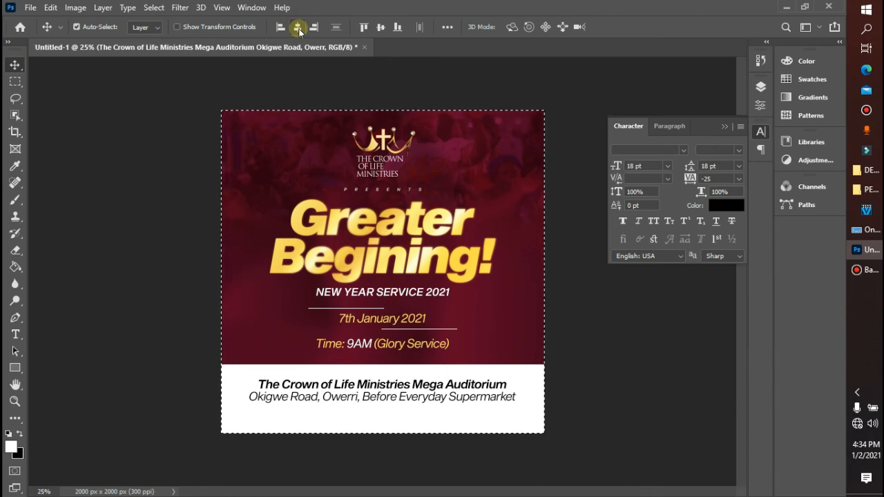
{"action": "key", "text": "ctrl+d"}
Nudge the venue text down within the white strip and scale it proportionally around its centre to about 15.82 pt
{"action": "key", "text": "ctrl+t"}
{"action": "key", "text": "Down"}
{"action": "key", "text": "Down"}
{"action": "key", "text": "Down"}
{"action": "key", "text": "Down"}
{"action": "key", "text": "Down"}
{"action": "key", "text": "Down"}
{"action": "key", "text": "Down"}
{"action": "key", "text": "Down"}
{"action": "key", "text": "Down"}
{"action": "key", "text": "Down"}
{"action": "key", "text": "Down"}
{"action": "key", "text": "Down"}
{"action": "key", "text": "Down"}
{"action": "key", "text": "Down"}
{"action": "key", "text": "Down"}
{"action": "key", "text": "Down"}
{"action": "key", "text": "Down"}
{"action": "key", "text": "Down"}
{"action": "key", "text": "Down"}
{"action": "key", "text": "Down"}
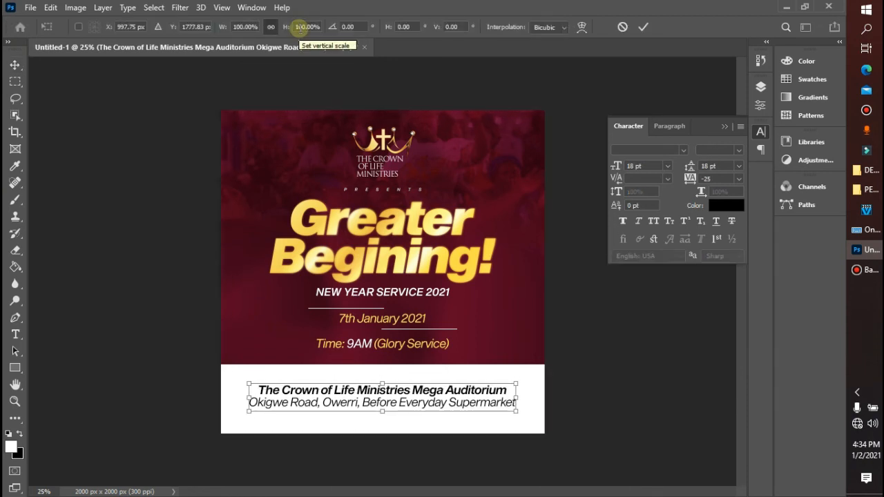
{"action": "left_click_drag", "start_coordinate": [516, 410], "coordinate": [501, 407]}
{"action": "key", "text": "Return"}
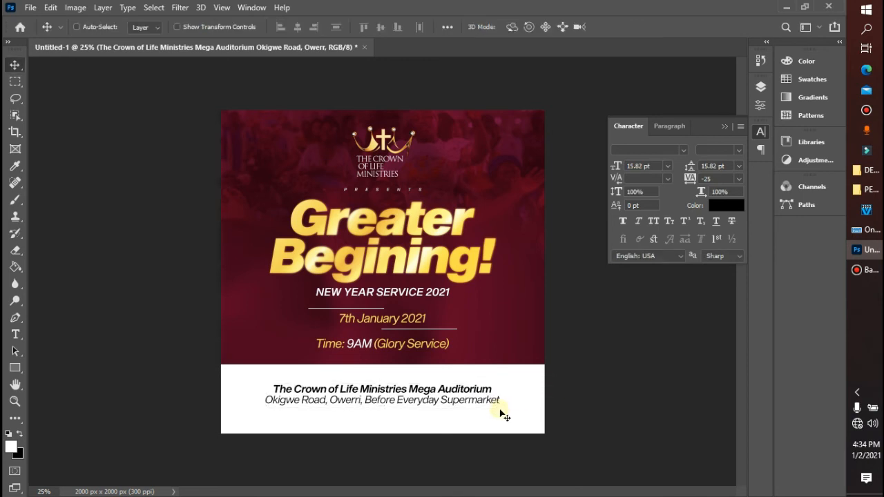
Draw a thin line about 1132 by 4 px above the venue text and fill it with dark red sampled from the flyer background
{"action": "left_click", "coordinate": [14, 368]}
{"action": "left_click_drag", "start_coordinate": [310, 377], "coordinate": [492, 378]}
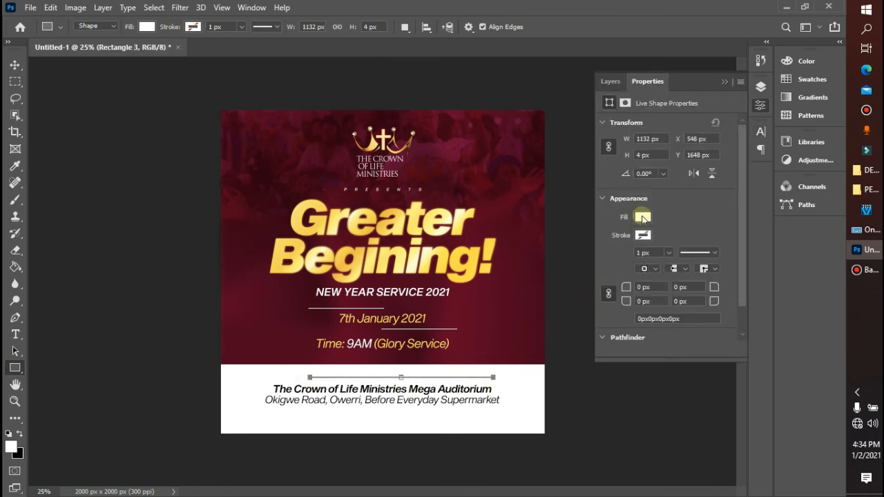
{"action": "left_click", "coordinate": [643, 217]}
{"action": "left_click", "coordinate": [773, 242]}
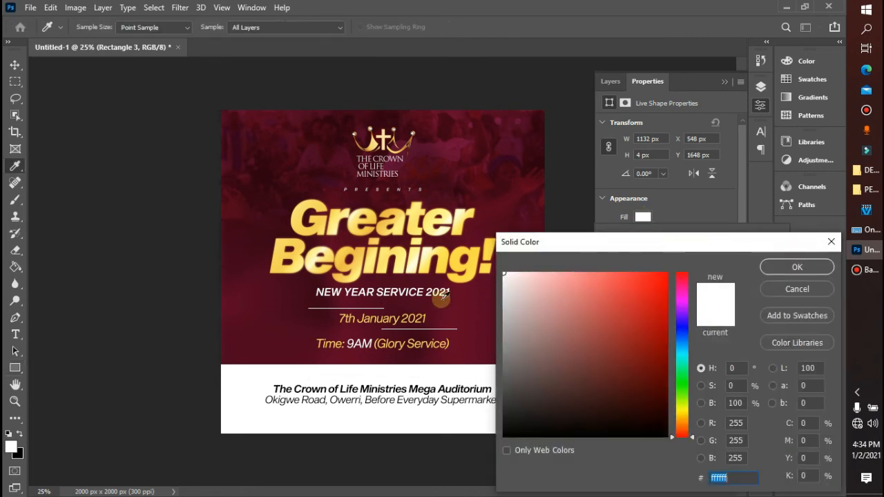
{"action": "left_click", "coordinate": [372, 303]}
{"action": "left_click", "coordinate": [794, 267]}
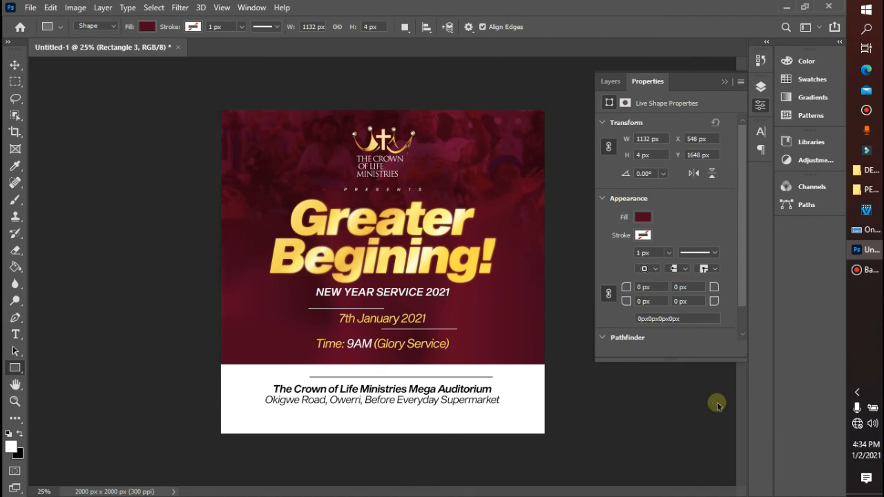
Centre the dark red line horizontally on the canvas and clear the selection
{"action": "key", "text": "ctrl+a"}
{"action": "left_click", "coordinate": [15, 64]}
{"action": "left_click", "coordinate": [301, 27]}
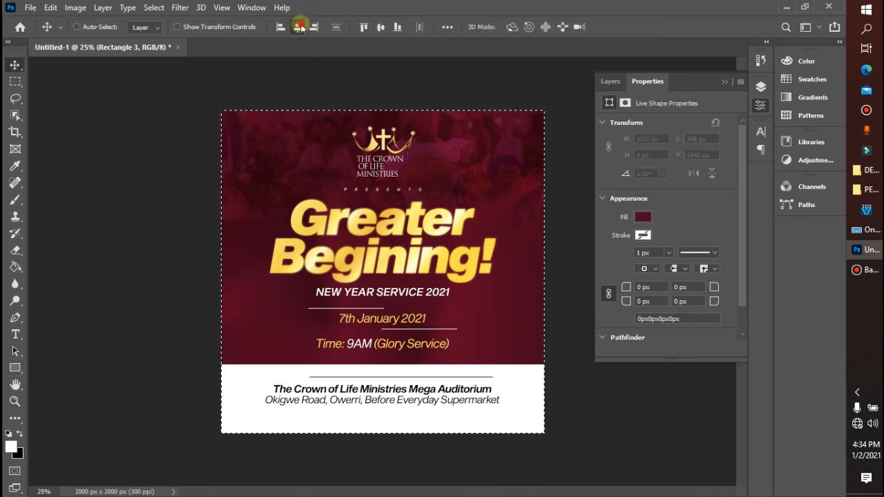
{"action": "key", "text": "ctrl+d"}
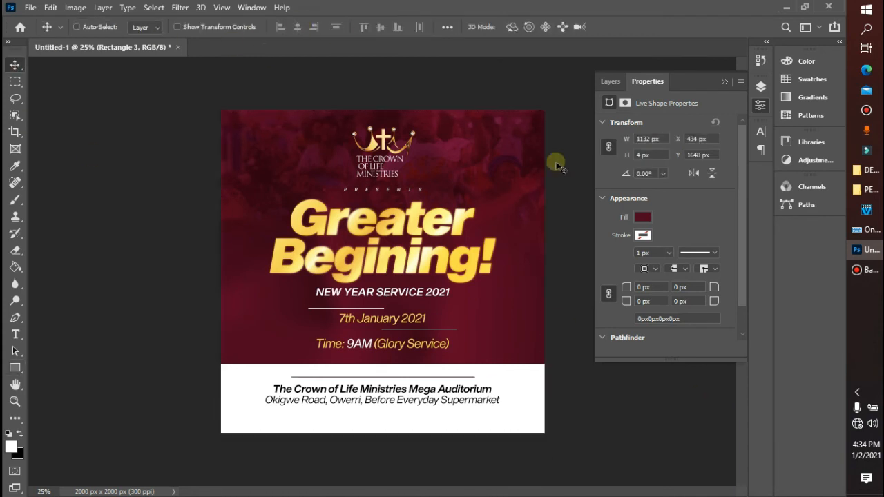
Rename the heading's layer group, Group 1, as "theme" and move the "NEW YEAR SERVICE 2021" text layer into it
{"action": "left_click", "coordinate": [758, 89]}
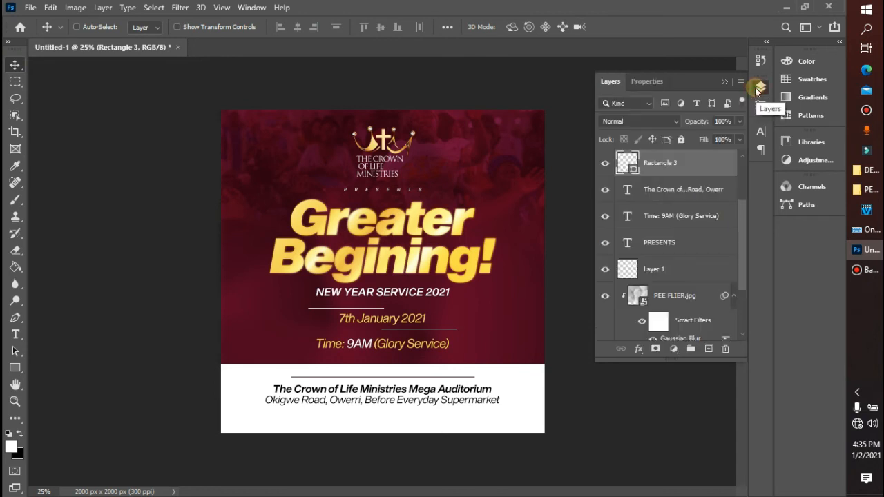
{"action": "scroll", "coordinate": [746, 156], "scroll_direction": "up", "scroll_amount": 3}
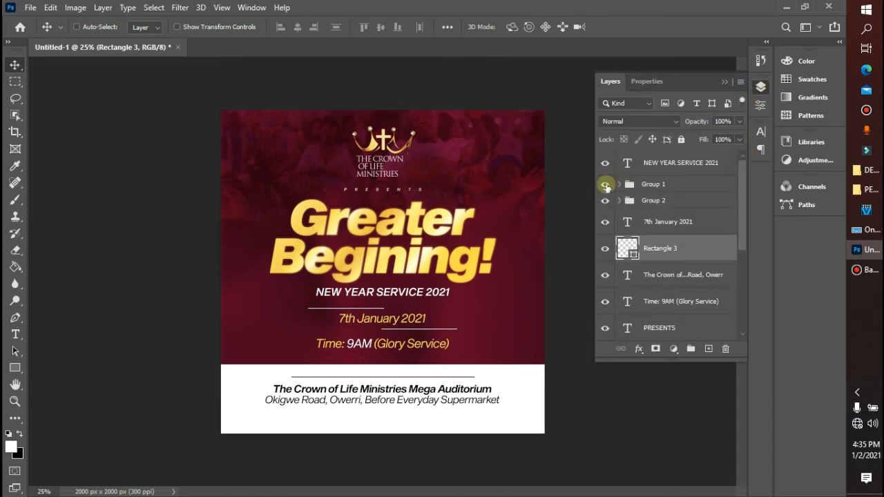
{"action": "left_click", "coordinate": [605, 183]}
{"action": "left_click", "coordinate": [605, 183]}
{"action": "double_click", "coordinate": [654, 184]}
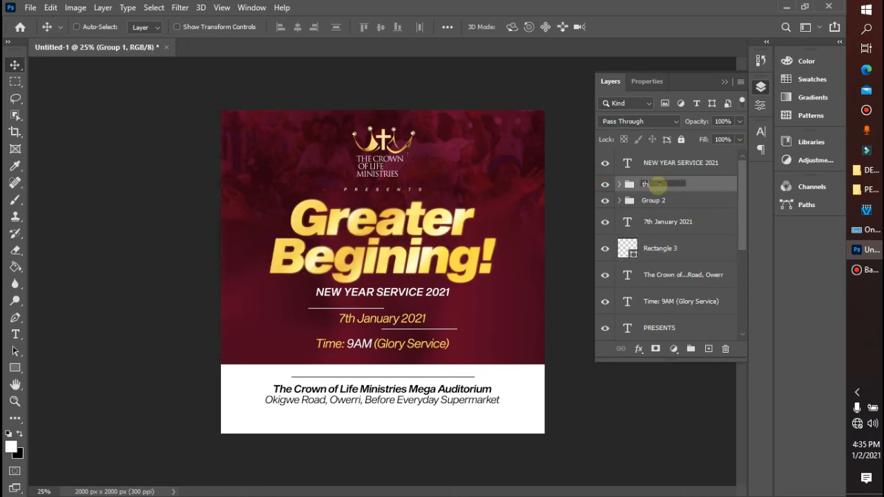
{"action": "type", "text": "theme"}
{"action": "key", "text": "Return"}
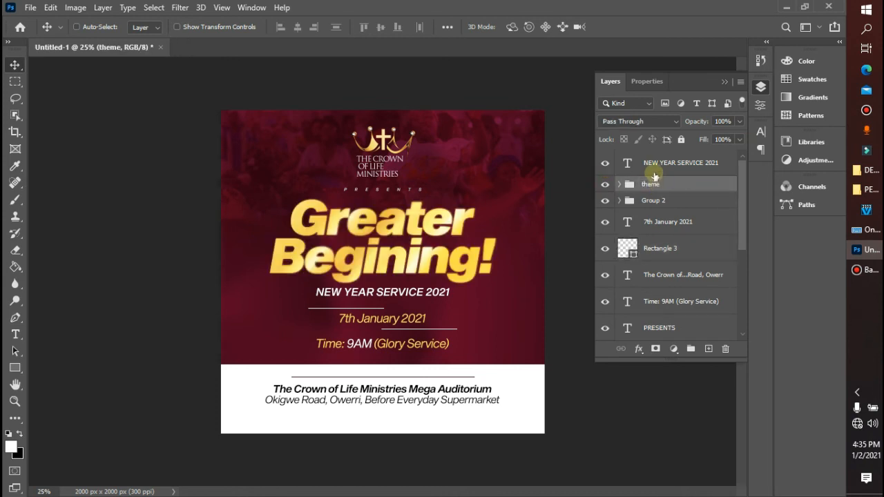
{"action": "mouse_move", "coordinate": [646, 163]}
{"action": "left_mouse_down"}
{"action": "mouse_move", "coordinate": [646, 185]}
{"action": "mouse_move", "coordinate": [641, 180]}
{"action": "left_mouse_up"}
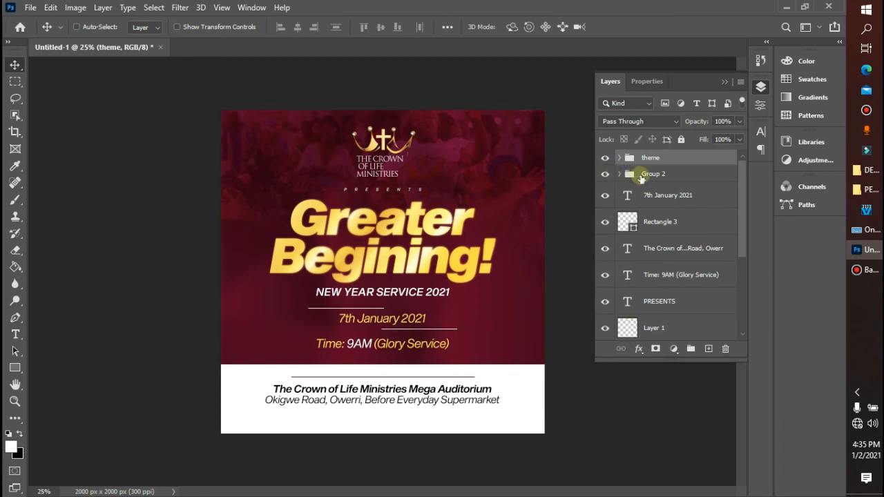
Move the "7th January 2021" text layer into the divider lines' group, Group 2, and rename that group as "date"
{"action": "left_click", "coordinate": [604, 176]}
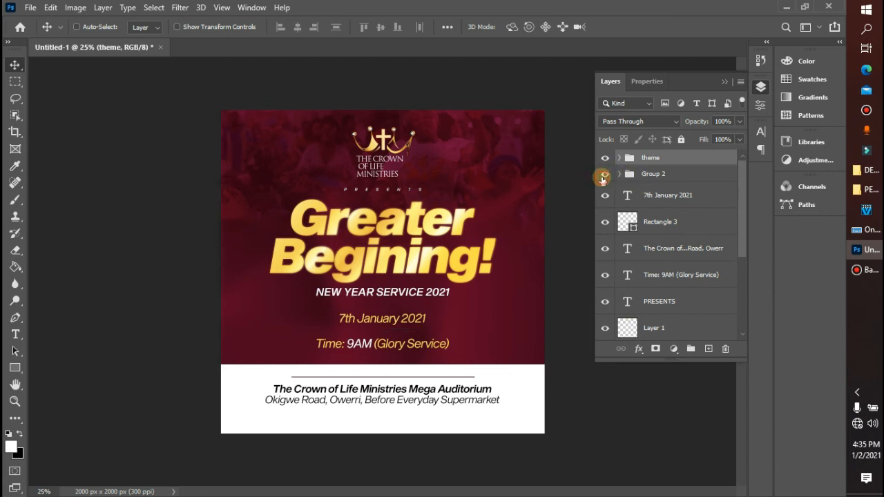
{"action": "left_click_drag", "start_coordinate": [658, 196], "coordinate": [653, 175]}
{"action": "double_click", "coordinate": [653, 174]}
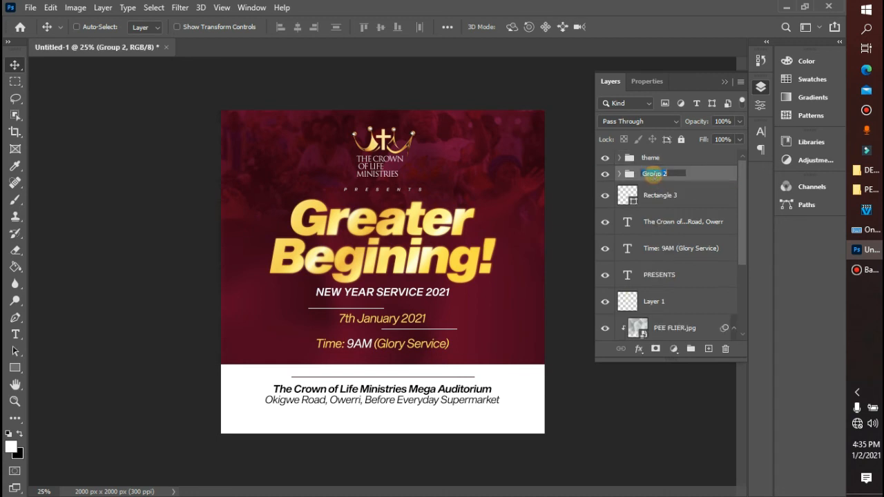
{"action": "type", "text": "date"}
{"action": "key", "text": "Return"}
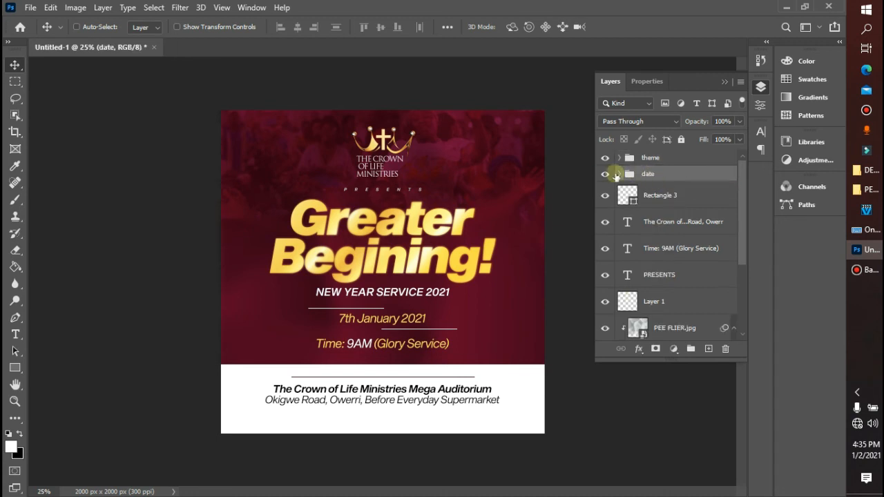
{"action": "left_click", "coordinate": [607, 175]}
{"action": "left_click", "coordinate": [606, 174]}
Group the Rectangle 3 line with the venue text layer and name the group "venue"
{"action": "left_click", "coordinate": [607, 196]}
{"action": "left_click", "coordinate": [606, 195]}
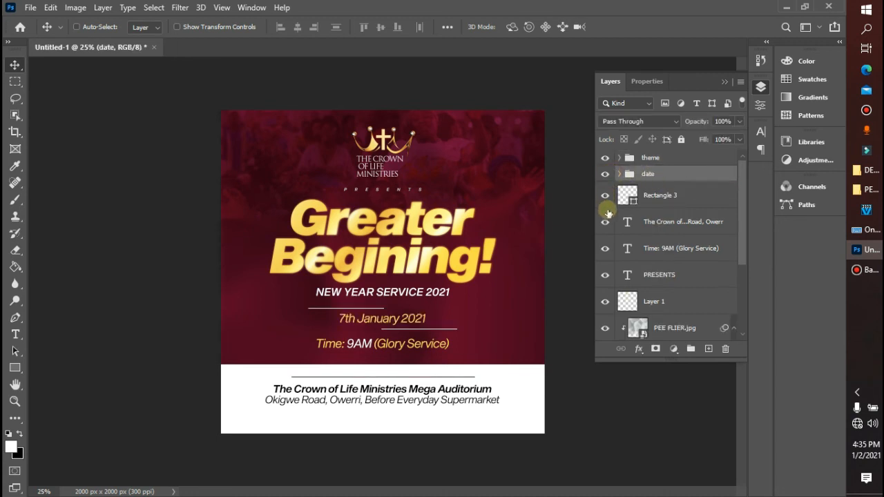
{"action": "left_click", "coordinate": [665, 225]}
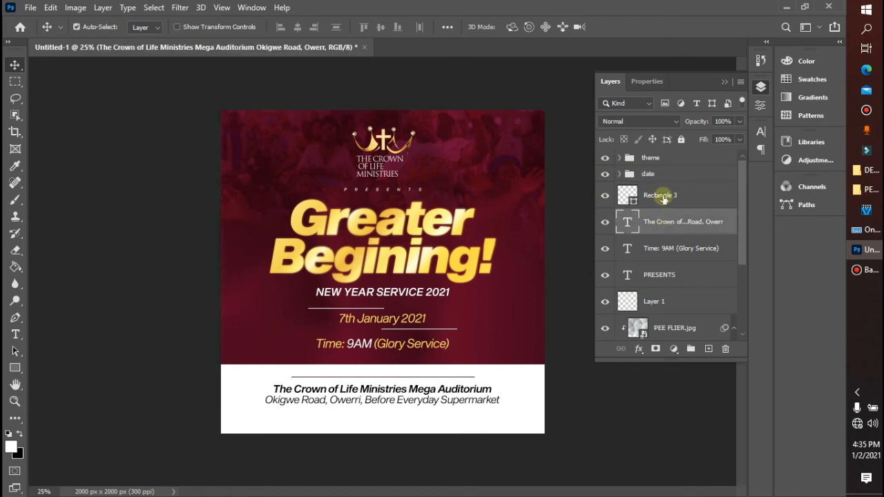
{"action": "left_click", "coordinate": [663, 197], "text": "shift"}
{"action": "key", "text": "ctrl+g"}
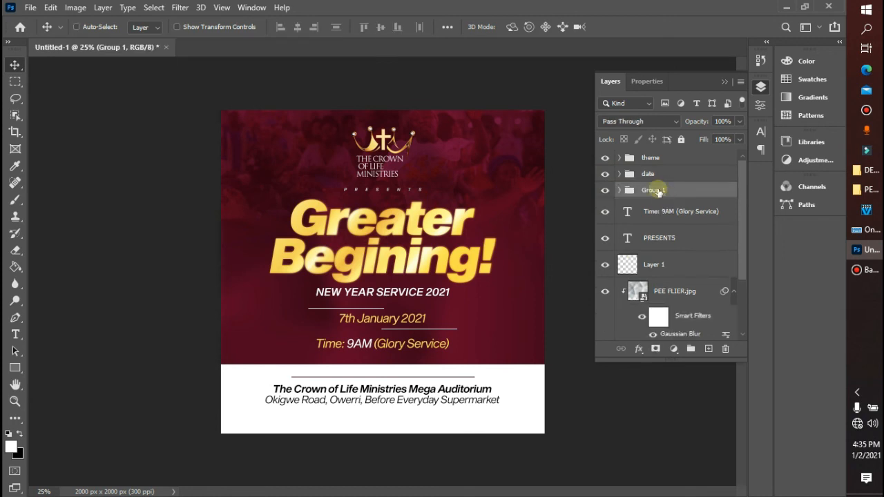
{"action": "left_click", "coordinate": [612, 191]}
{"action": "left_click", "coordinate": [611, 191]}
{"action": "double_click", "coordinate": [654, 190]}
{"action": "type", "text": "v"}
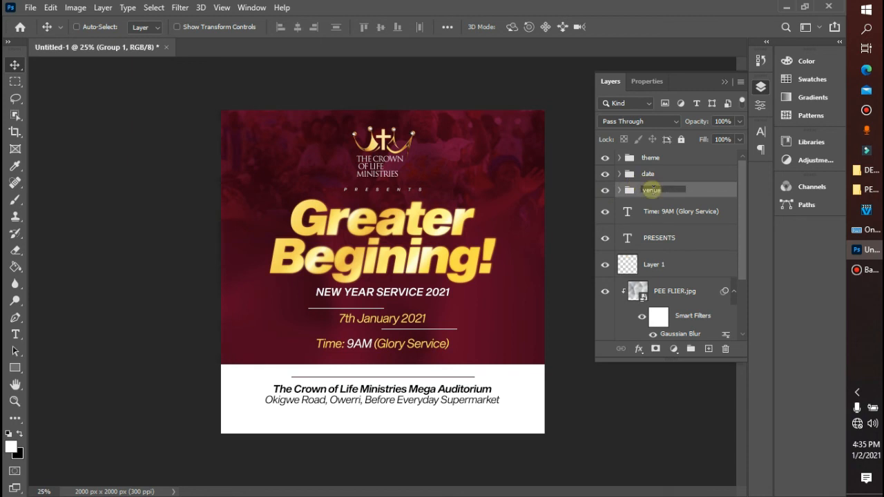
{"action": "type", "text": "enue"}
{"action": "key", "text": "Return"}
Move the "Time: 9AM (Glory Service)" text layer into the "date" group
{"action": "left_click", "coordinate": [666, 217]}
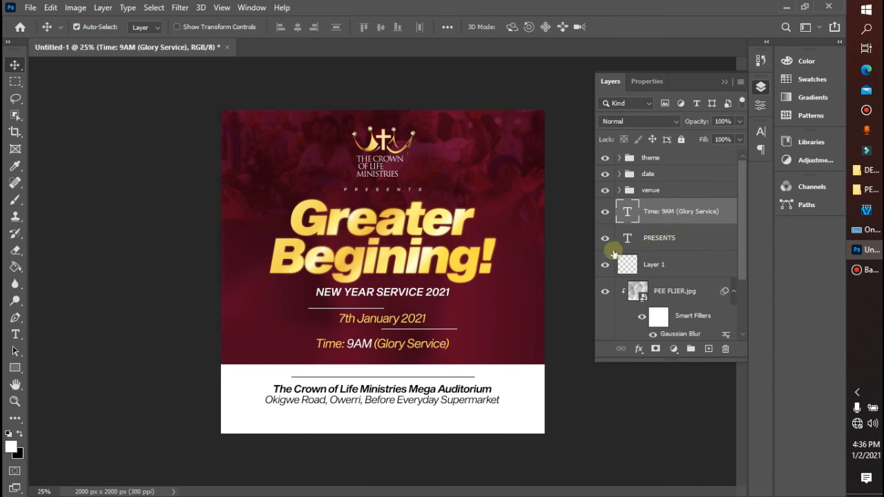
{"action": "left_click", "coordinate": [668, 220]}
{"action": "left_click_drag", "start_coordinate": [668, 220], "coordinate": [666, 175]}
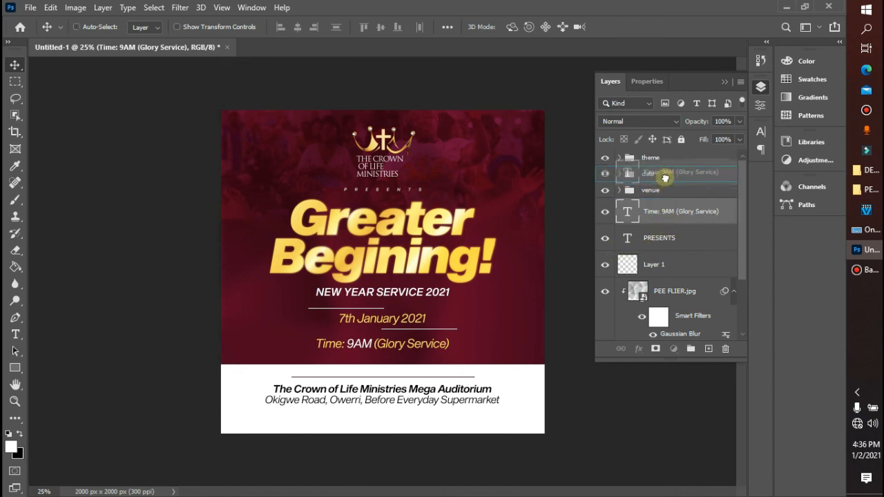
Group the PEE FLIER.jpg, church-worship-696x463 and Rectangle 1 layers and name the group "bg"
{"action": "left_click", "coordinate": [668, 265]}
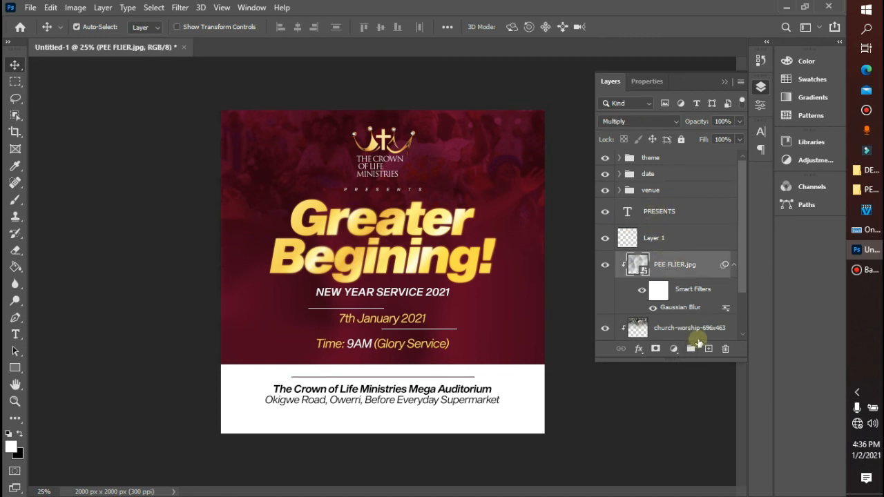
{"action": "left_click", "coordinate": [699, 334], "text": "shift"}
{"action": "scroll", "coordinate": [737, 331], "scroll_direction": "down", "scroll_amount": 2}
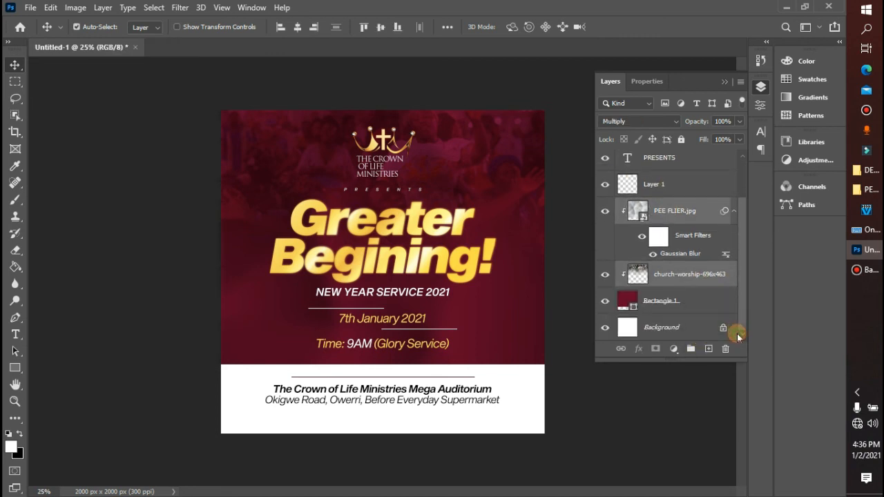
{"action": "left_click", "coordinate": [699, 295], "text": "shift"}
{"action": "key", "text": "ctrl+g"}
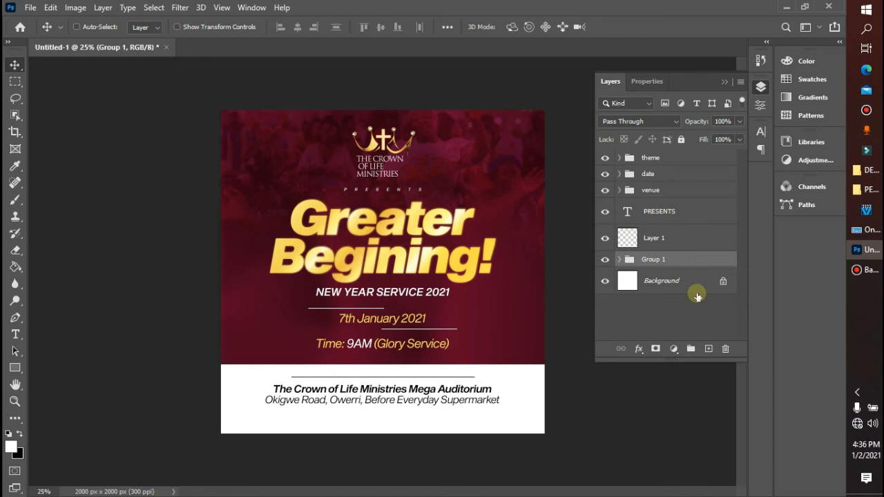
{"action": "double_click", "coordinate": [655, 259]}
{"action": "type", "text": "bg"}
{"action": "key", "text": "Return"}
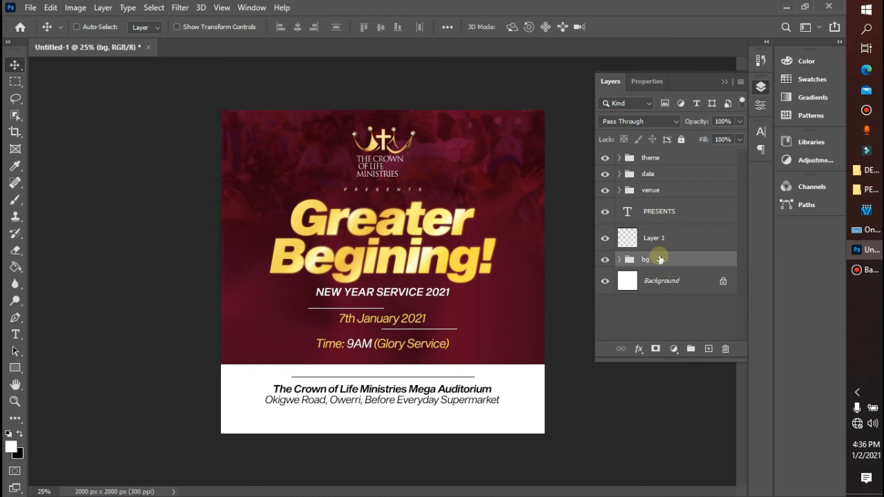
Group the "PRESENTS" text layer with the logo's Layer 1 and name the group "logo"
{"action": "left_click", "coordinate": [667, 217]}
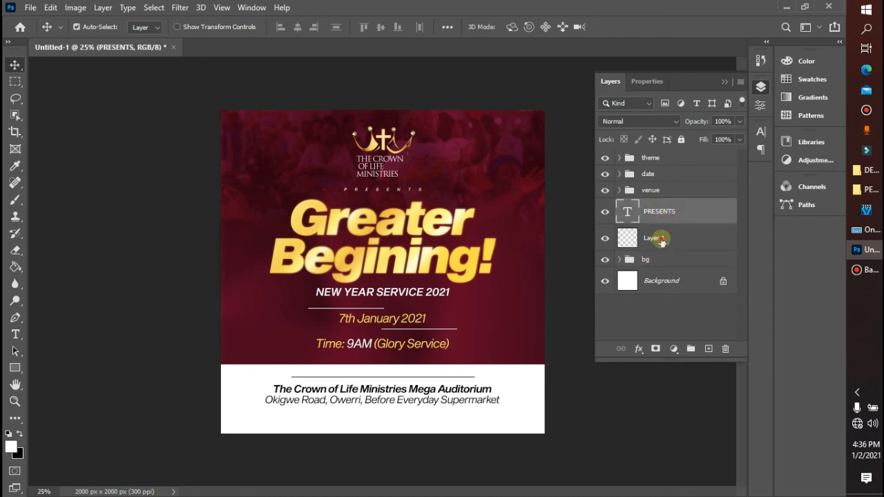
{"action": "left_click", "coordinate": [662, 240], "text": "shift"}
{"action": "key", "text": "ctrl+g"}
{"action": "double_click", "coordinate": [653, 205]}
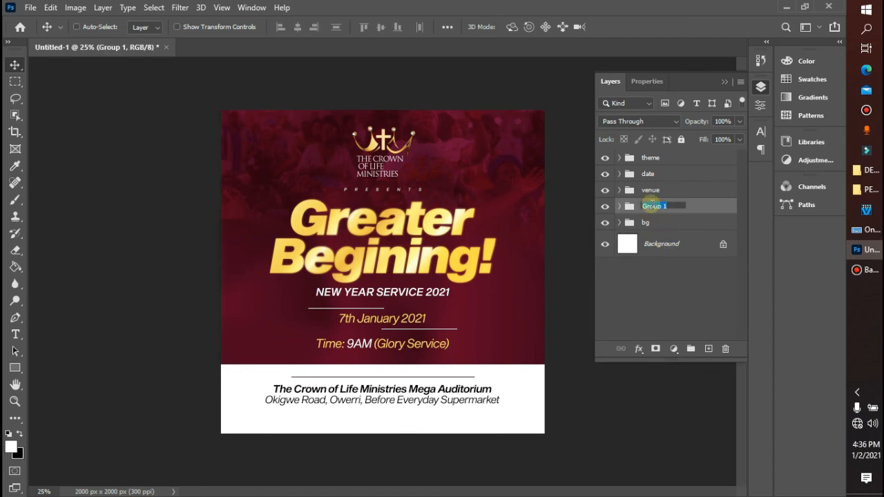
{"action": "key", "text": "BackSpace"}
{"action": "type", "text": "logo"}
{"action": "key", "text": "Return"}
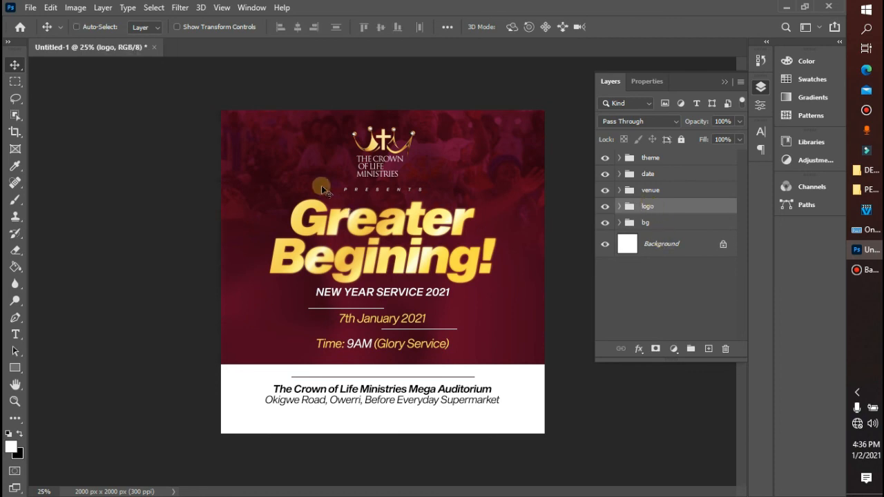
{"action": "left_click", "coordinate": [31, 7]}
{"action": "left_click", "coordinate": [88, 264]}
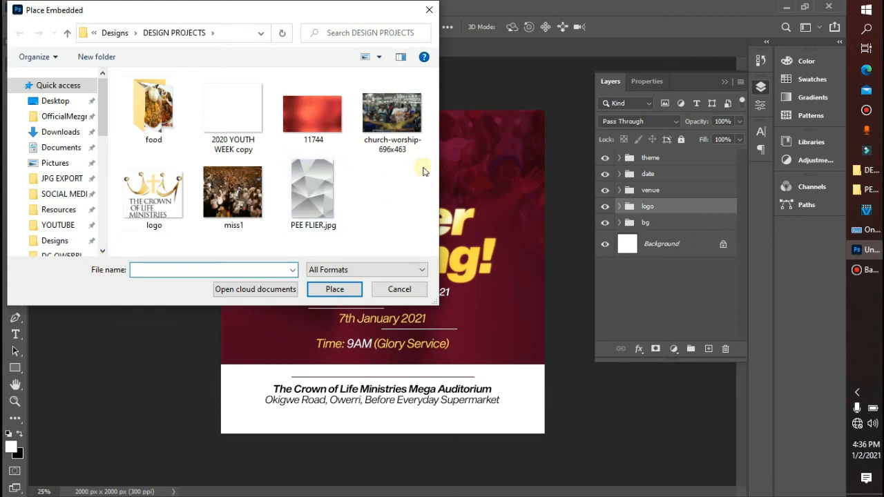
{"action": "left_click", "coordinate": [429, 10]}
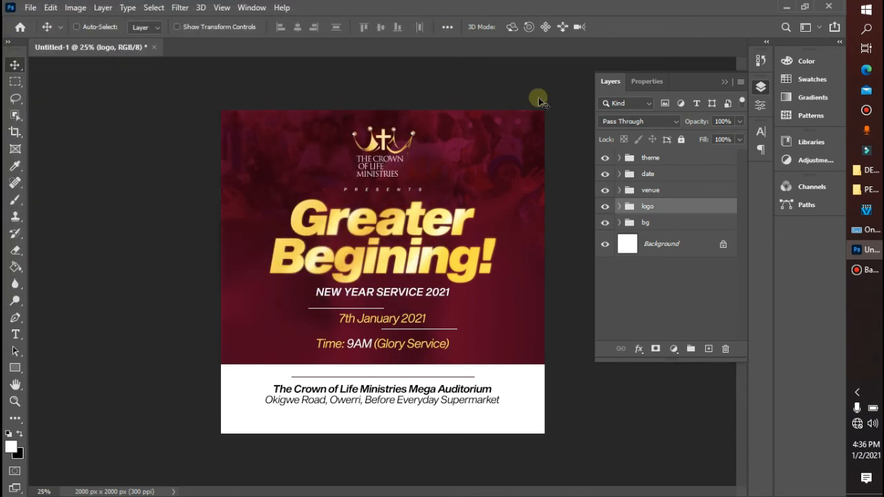
Combine the theme, date, venue and logo groups into one parent group
{"action": "left_click", "coordinate": [661, 189], "text": "ctrl"}
{"action": "left_click", "coordinate": [650, 175], "text": "ctrl"}
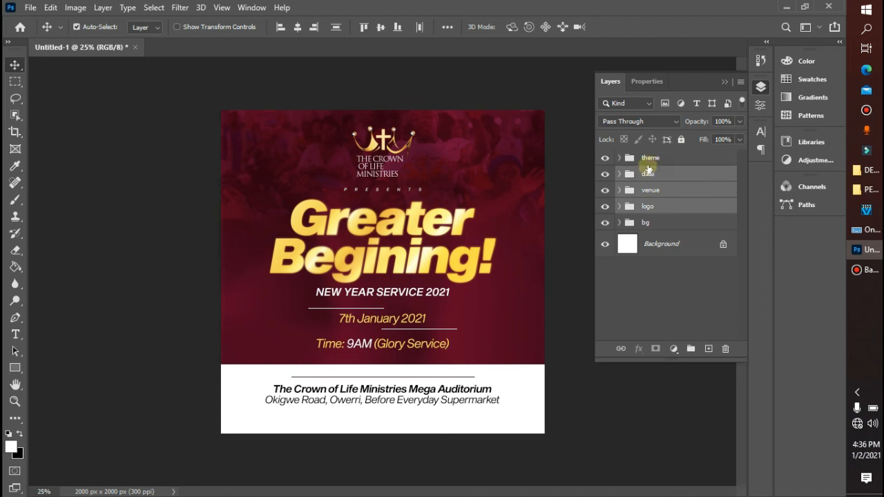
{"action": "left_click", "coordinate": [649, 159], "text": "ctrl"}
{"action": "key", "text": "ctrl+t"}
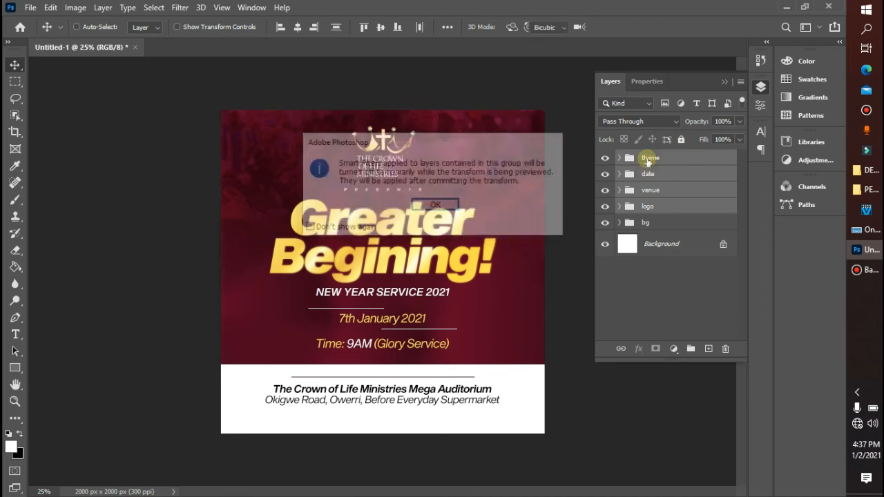
{"action": "key", "text": "Return"}
{"action": "key", "text": "Escape"}
{"action": "key", "text": "ctrl+g"}
Centre the combined content group horizontally on the whole canvas and clear the selection
{"action": "key", "text": "ctrl+a"}
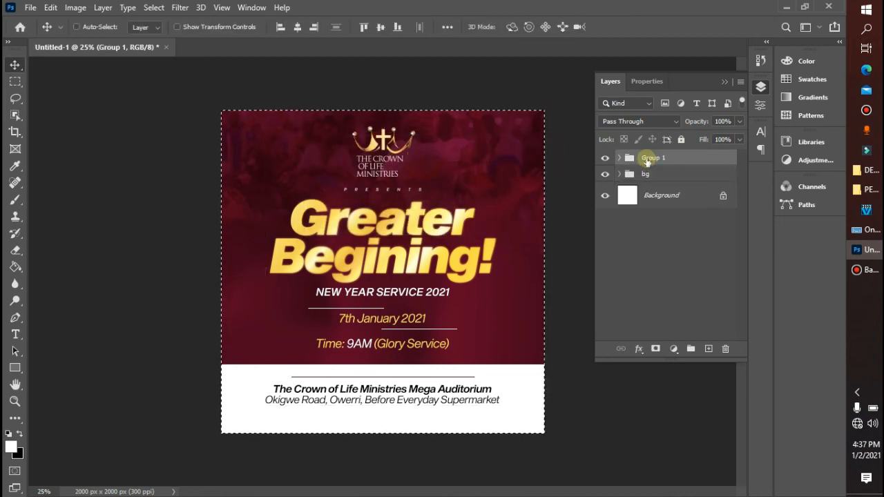
{"action": "left_click", "coordinate": [297, 27]}
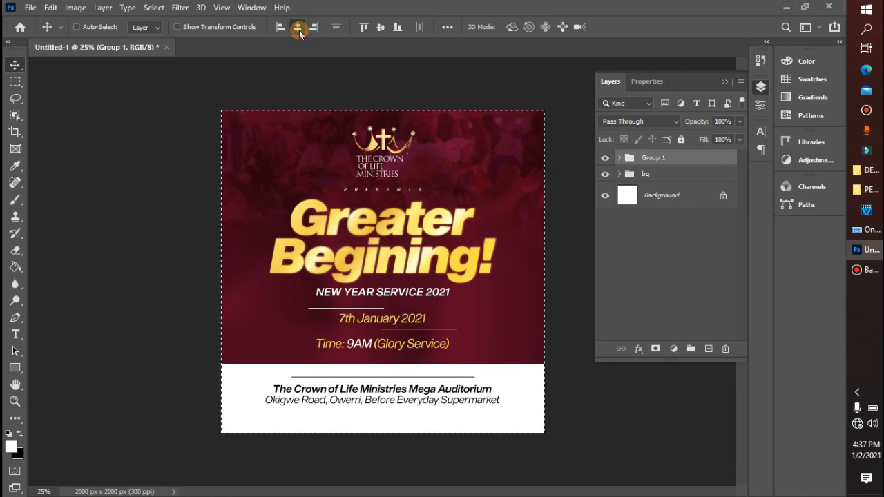
{"action": "key", "text": "ctrl+d"}
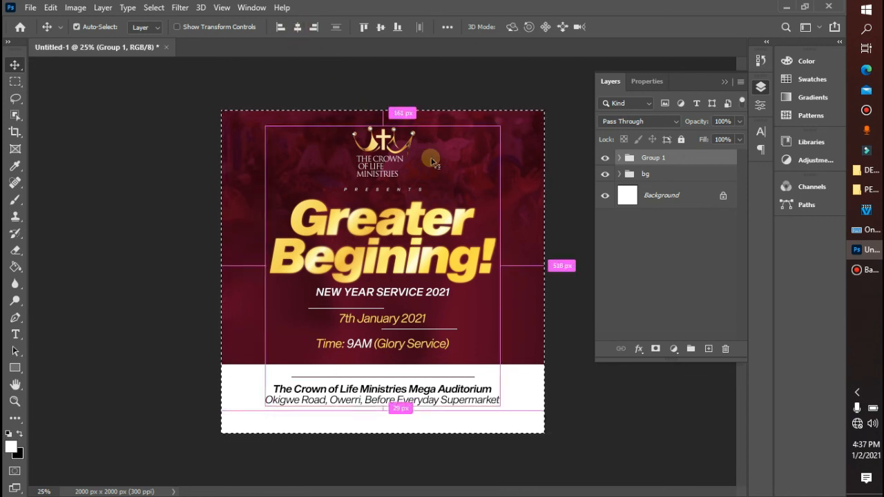
Move the combined content group slightly down on the flyer, leaving the background in place
{"action": "key", "text": "ctrl+t"}
{"action": "key", "text": "Return"}
{"action": "key", "text": "Down"}
{"action": "key", "text": "Down"}
{"action": "key", "text": "Down"}
{"action": "key", "text": "Down"}
{"action": "key", "text": "Down"}
{"action": "key", "text": "Down"}
{"action": "key", "text": "Down"}
{"action": "key", "text": "Down"}
{"action": "key", "text": "Down"}
{"action": "key", "text": "Down"}
{"action": "key", "text": "Down"}
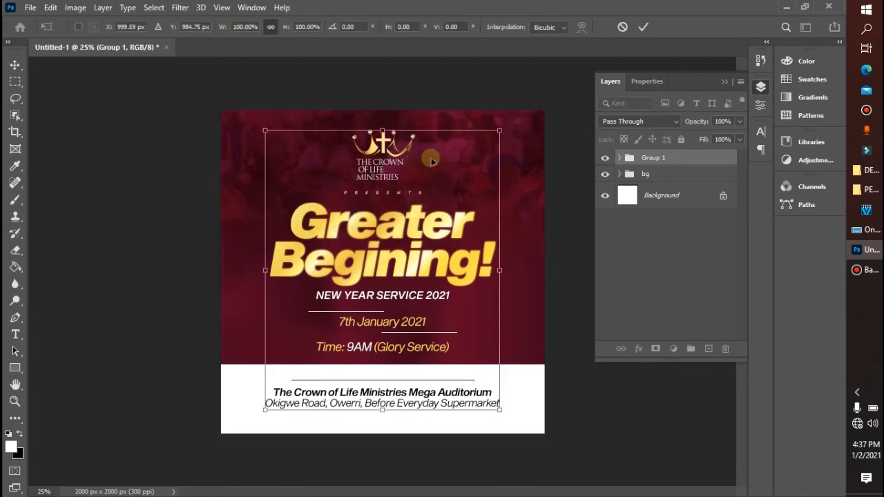
{"action": "key", "text": "Return"}
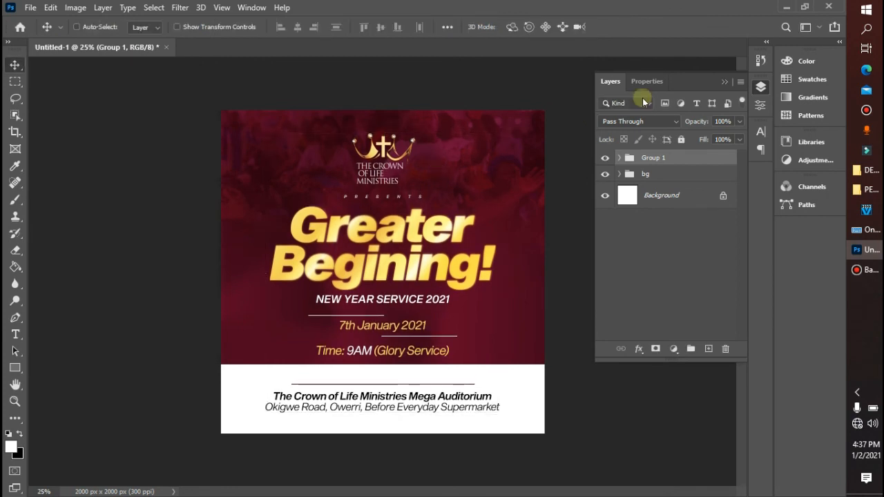
Collapse the layer list and examine the whole flyer in full-screen view without the interface
{"action": "left_click", "coordinate": [725, 82]}
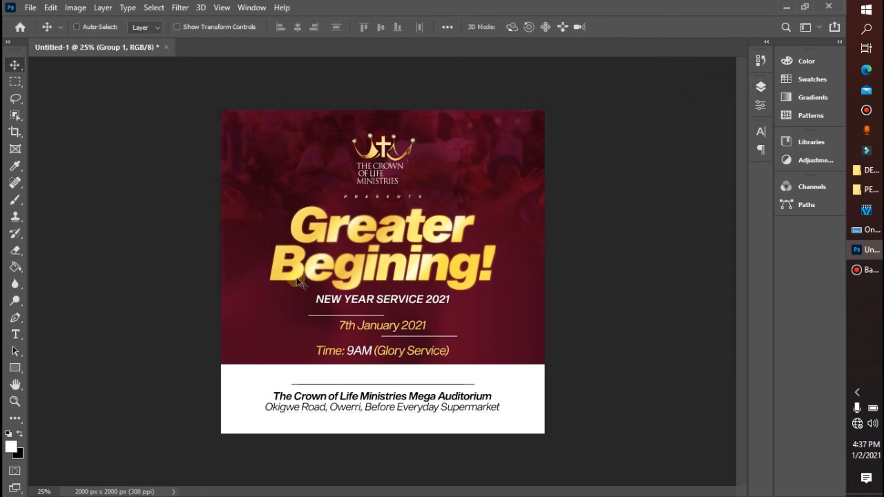
{"action": "left_click", "coordinate": [14, 401]}
{"action": "left_click", "coordinate": [354, 320]}
{"action": "left_click", "coordinate": [400, 332], "text": "alt"}
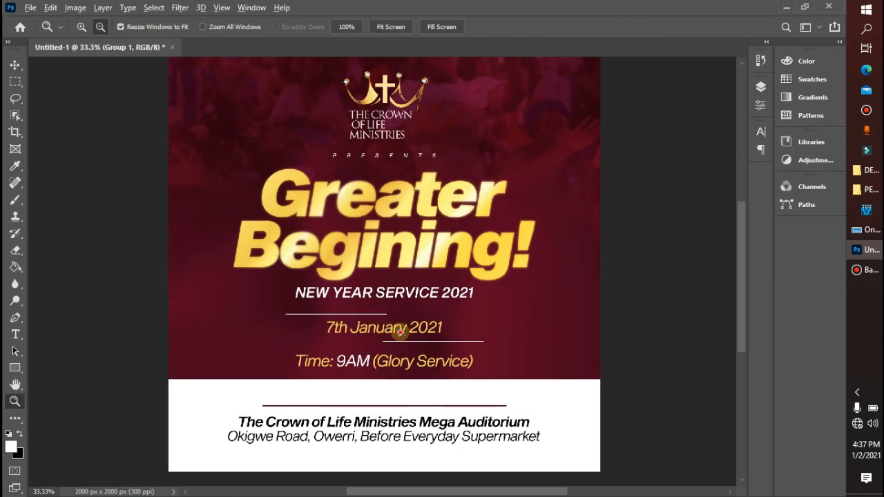
{"action": "key", "text": "f"}
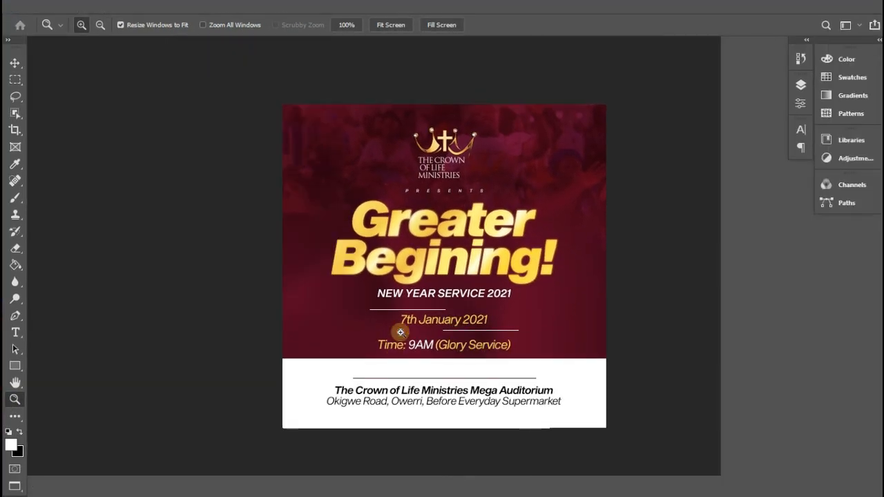
{"action": "key", "text": "f"}
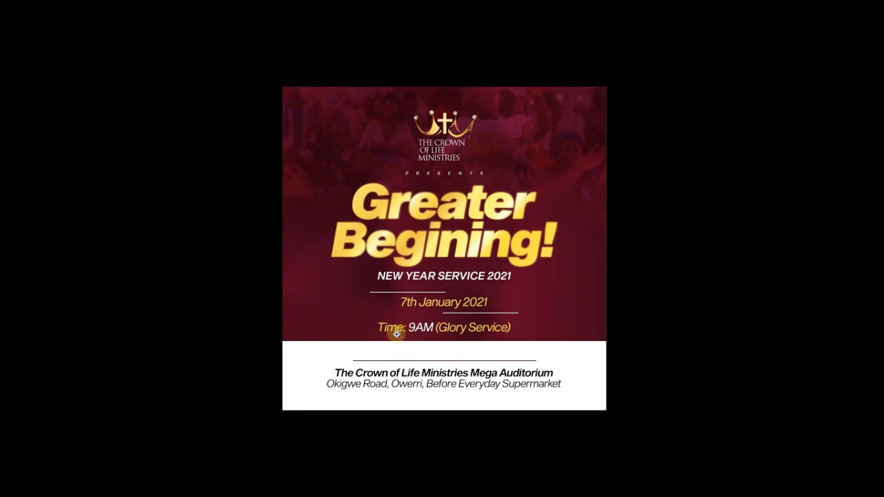